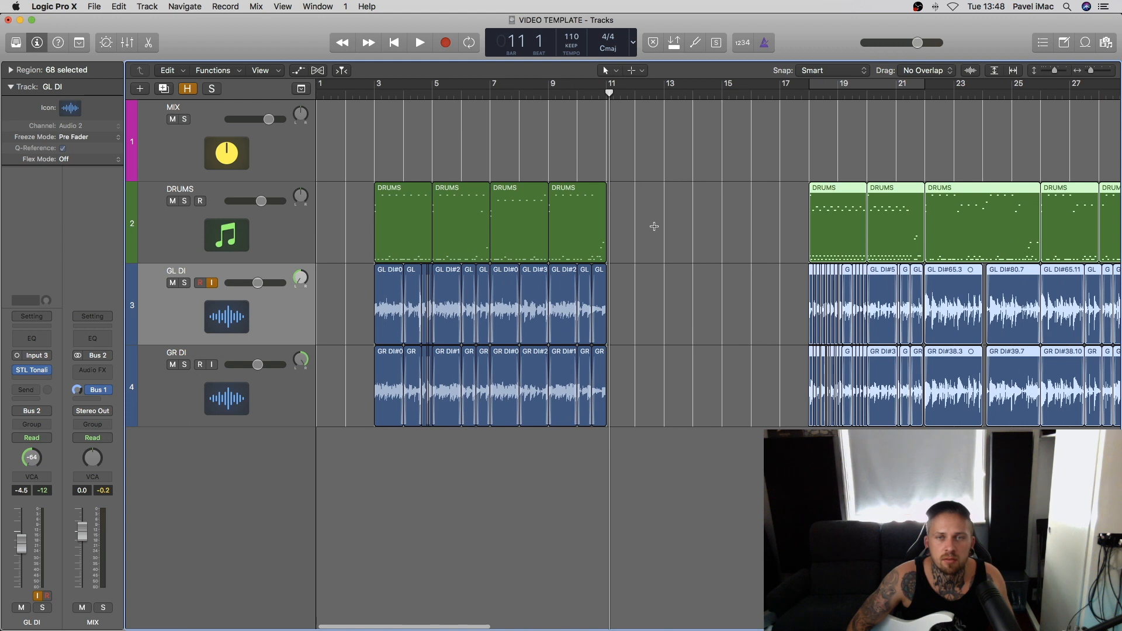
Step: Show the global tracks and move all drum and guitar regions of the later section one bar earlier, to start at bar 17
click(300, 89)
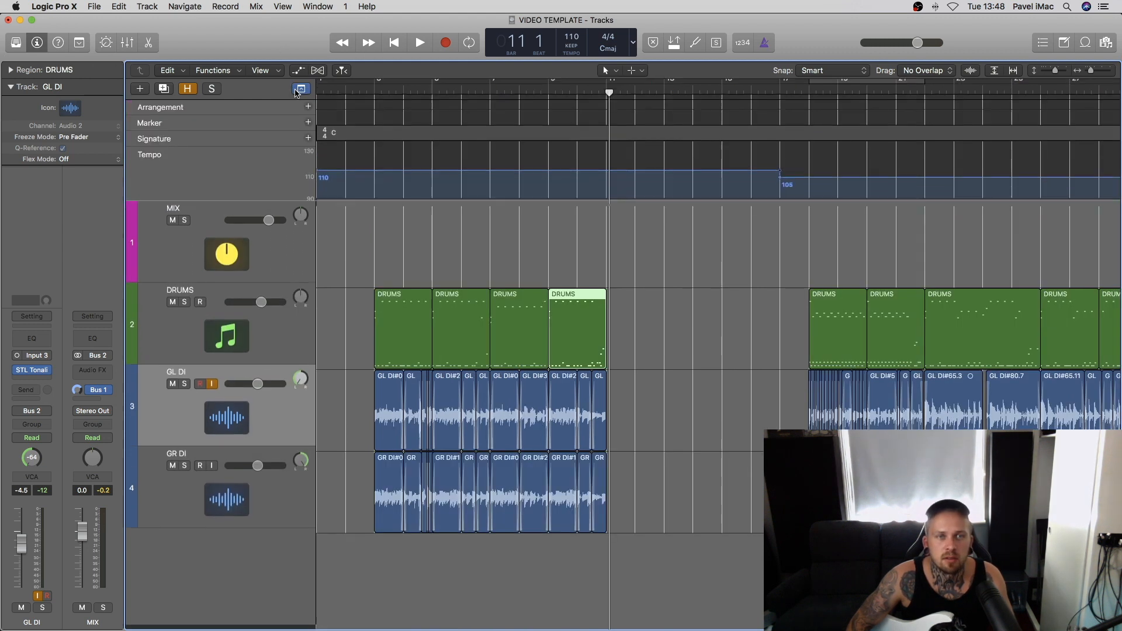
scroll(706, 344, right, 5)
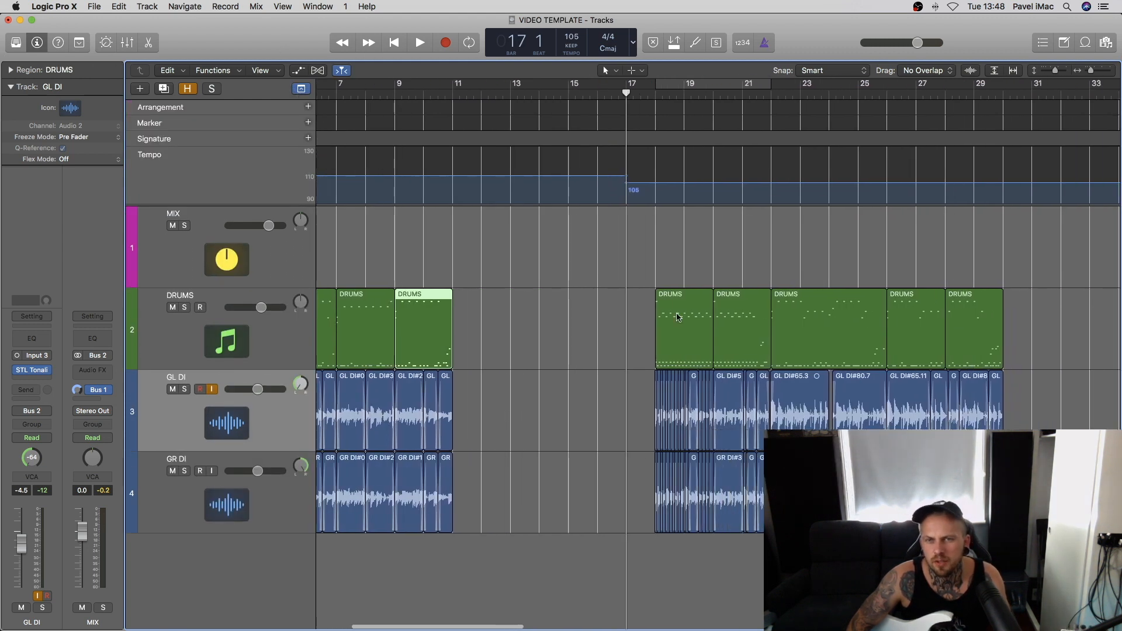
drag(669, 338, 1016, 497)
drag(691, 298, 659, 302)
Step: Move all drum and guitar regions of the first section to start at bar 9, directly against the section at bar 17
scroll(626, 263, left, 5)
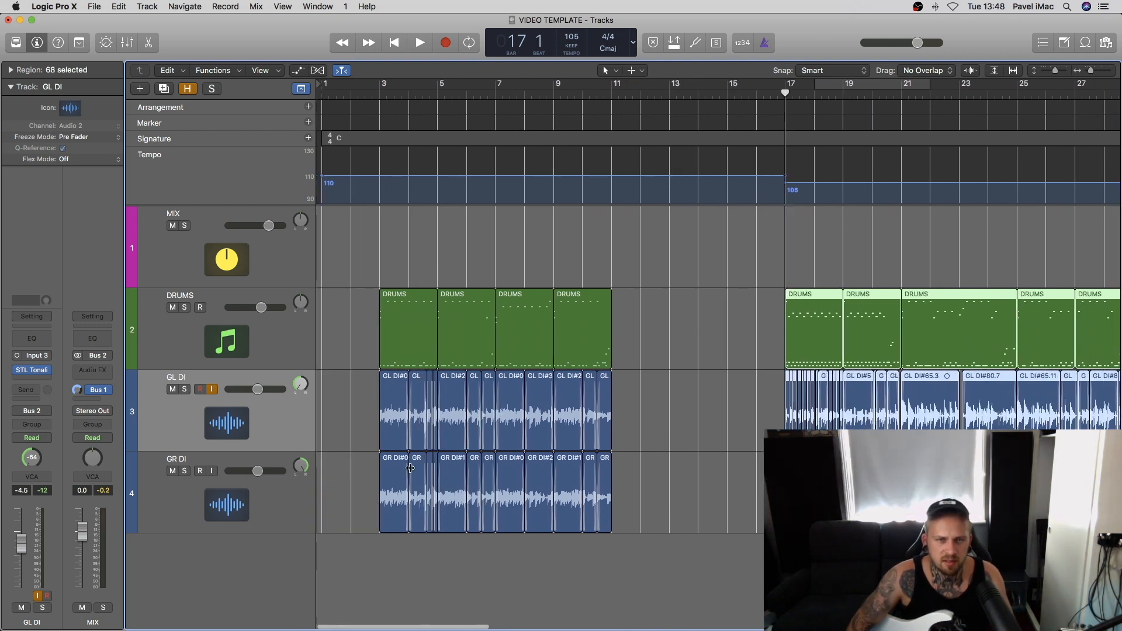
key(shift+i)
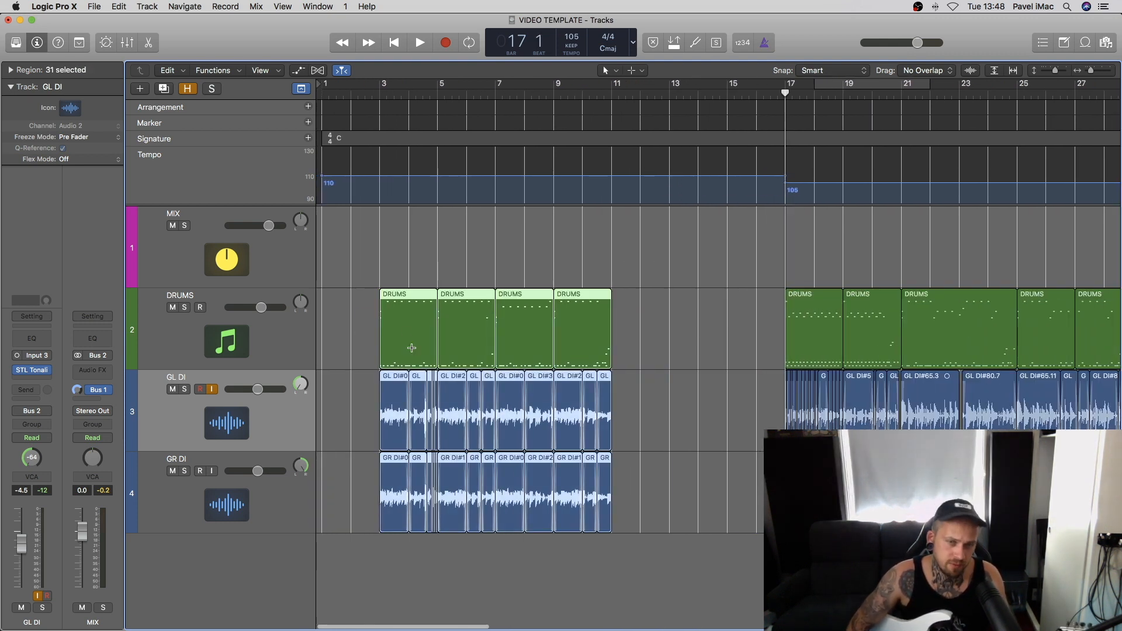
drag(408, 296, 579, 303)
scroll(711, 323, right, 5)
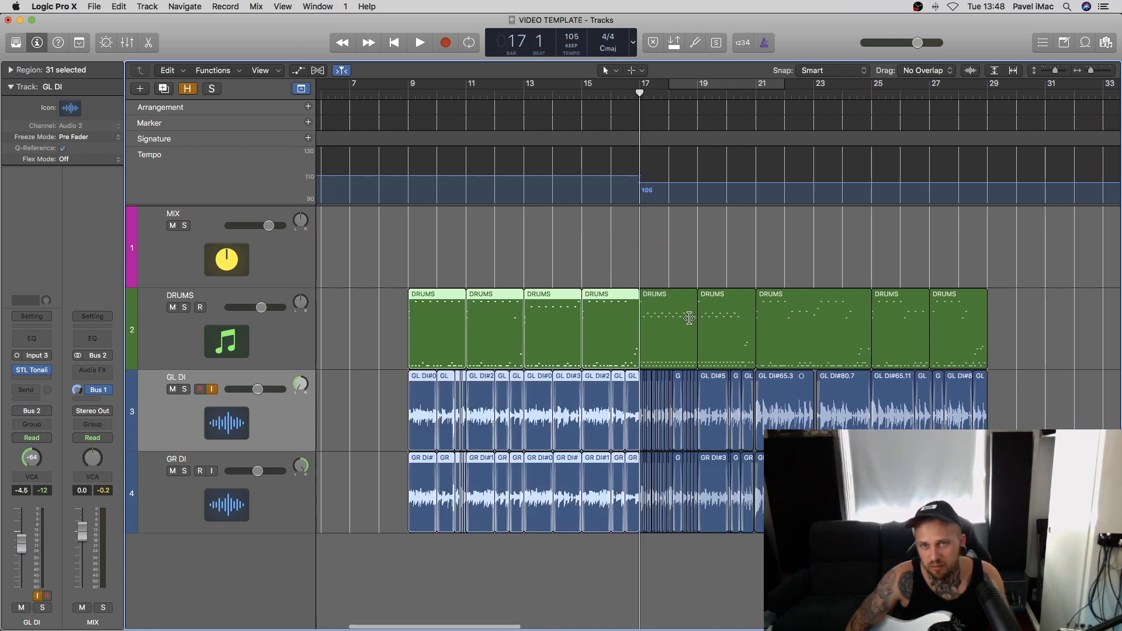
Step: Turn off input monitoring on the GL DI track and play the arrangement from bar 9 through the tempo change at bar 17
scroll(936, 304, left, 5)
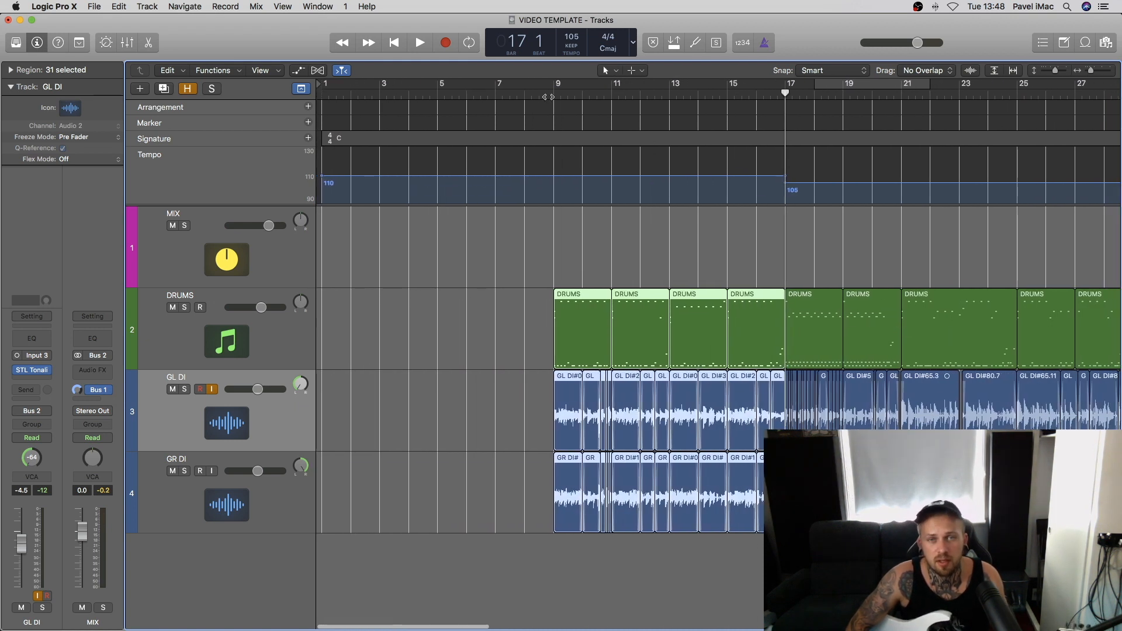
click(214, 391)
key(space)
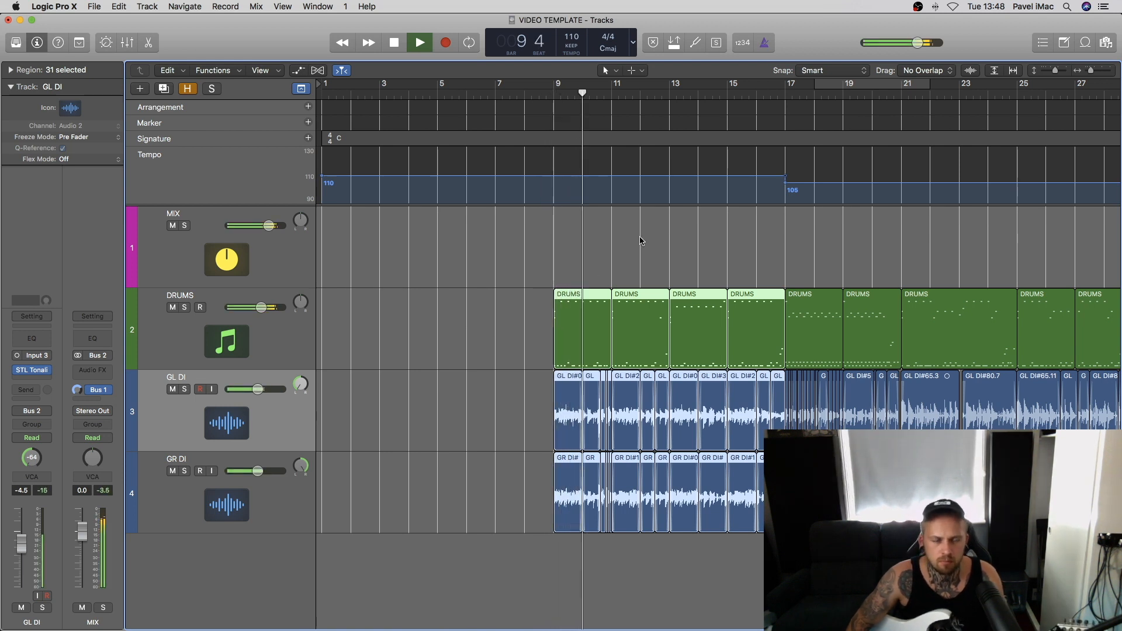
scroll(646, 231, right, 3)
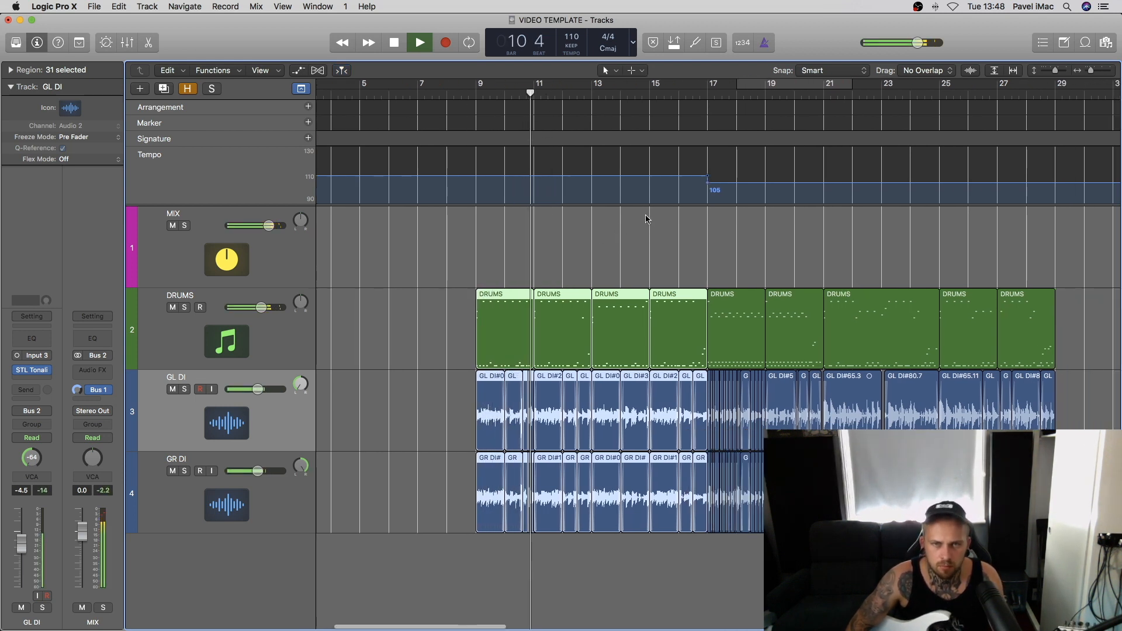
click(634, 223)
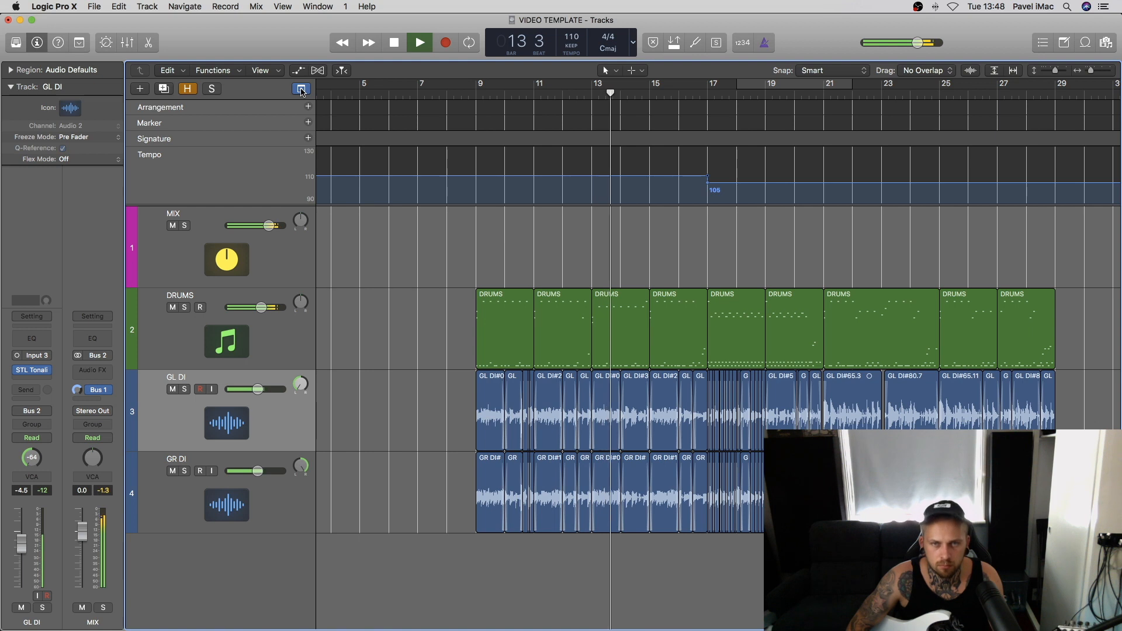
scroll(672, 205, right, 5)
scroll(672, 218, left, 2)
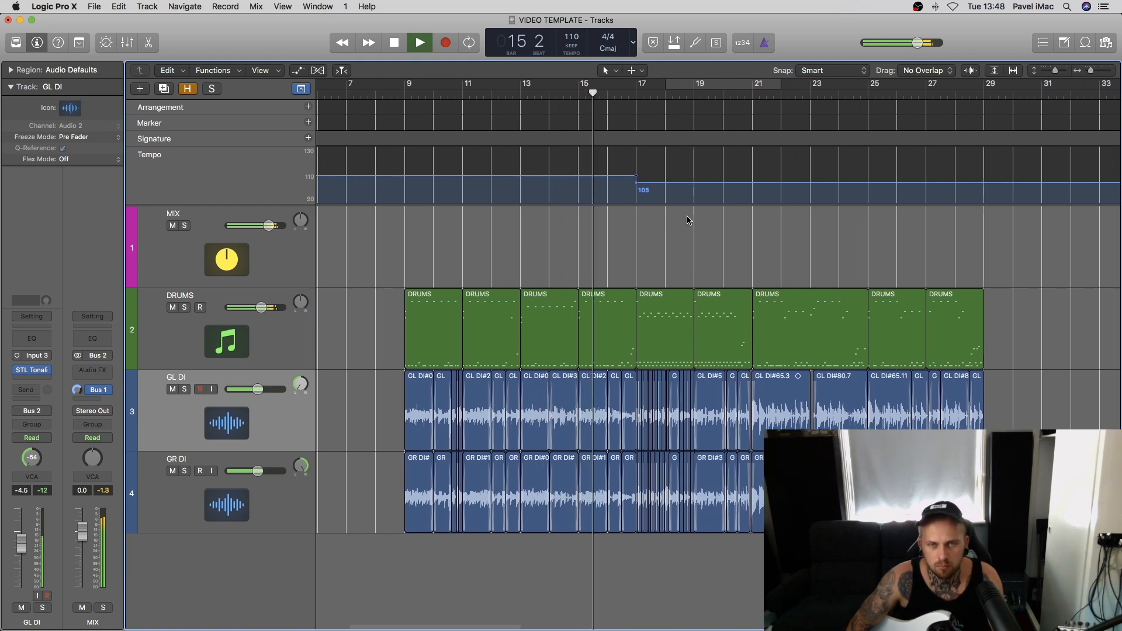
scroll(713, 229, up, 5)
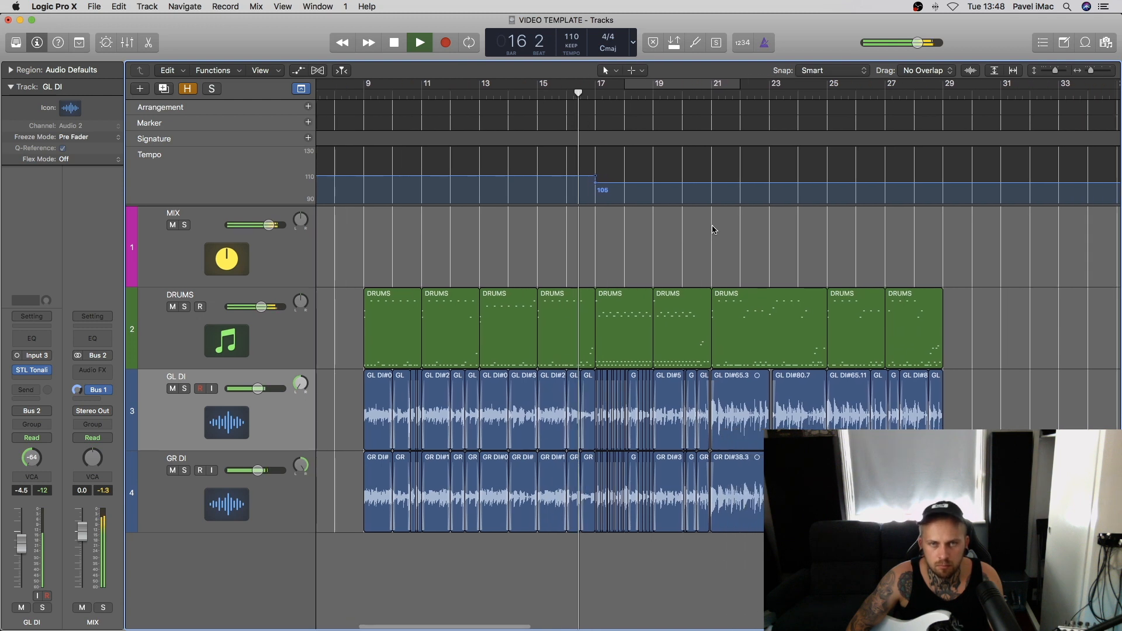
scroll(712, 229, right, 4)
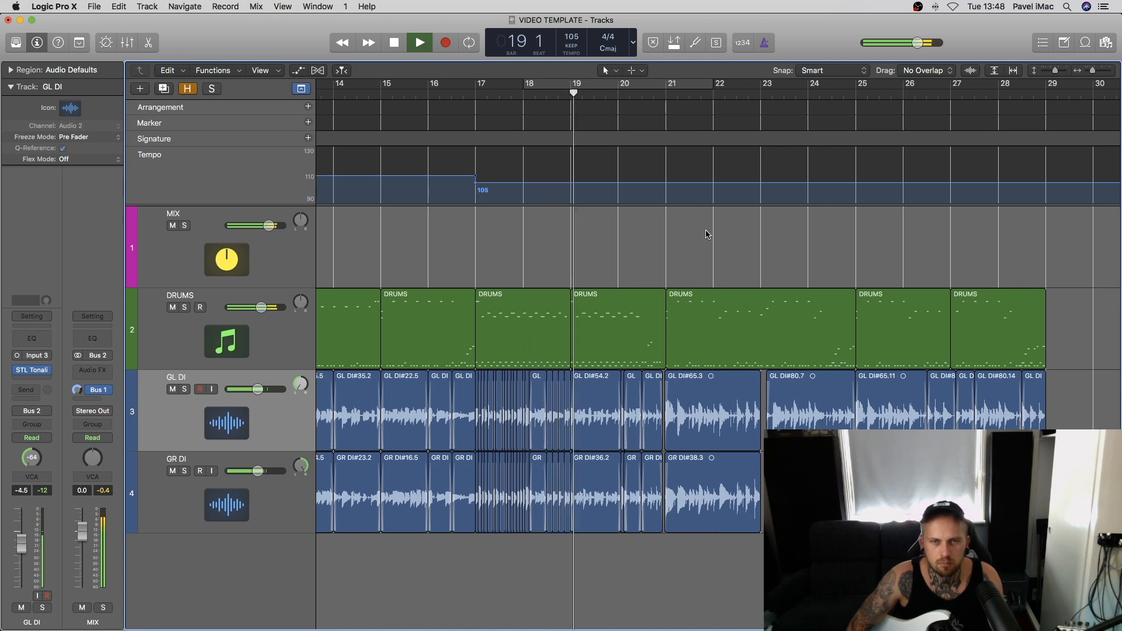
scroll(708, 234, right, 2)
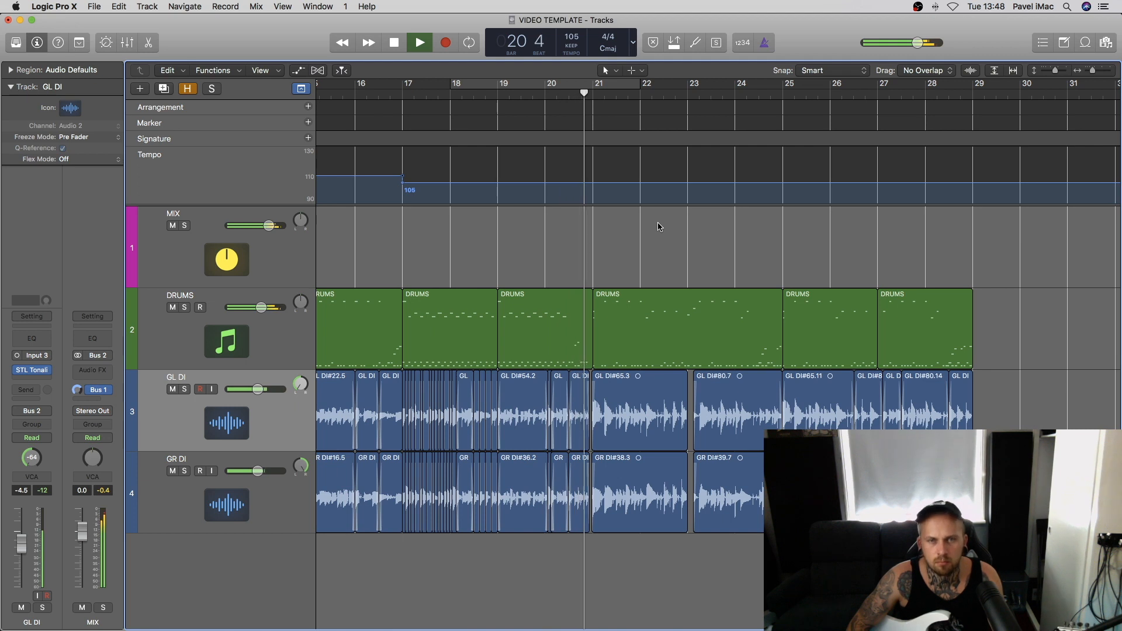
scroll(655, 225, right, 2)
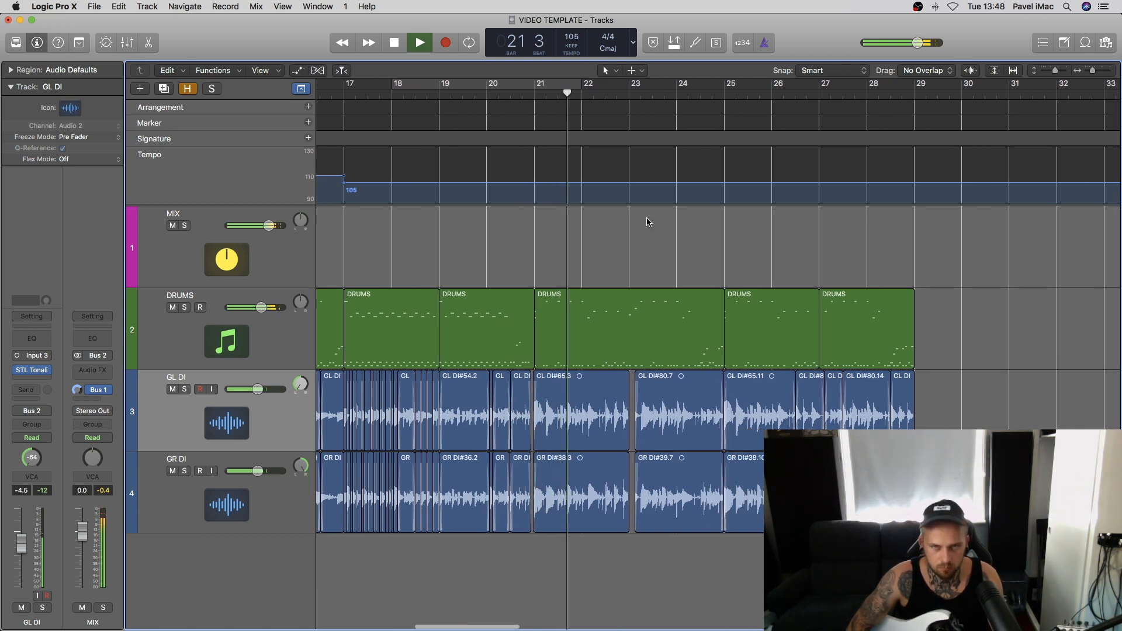
scroll(650, 222, right, 1)
scroll(654, 224, left, 1)
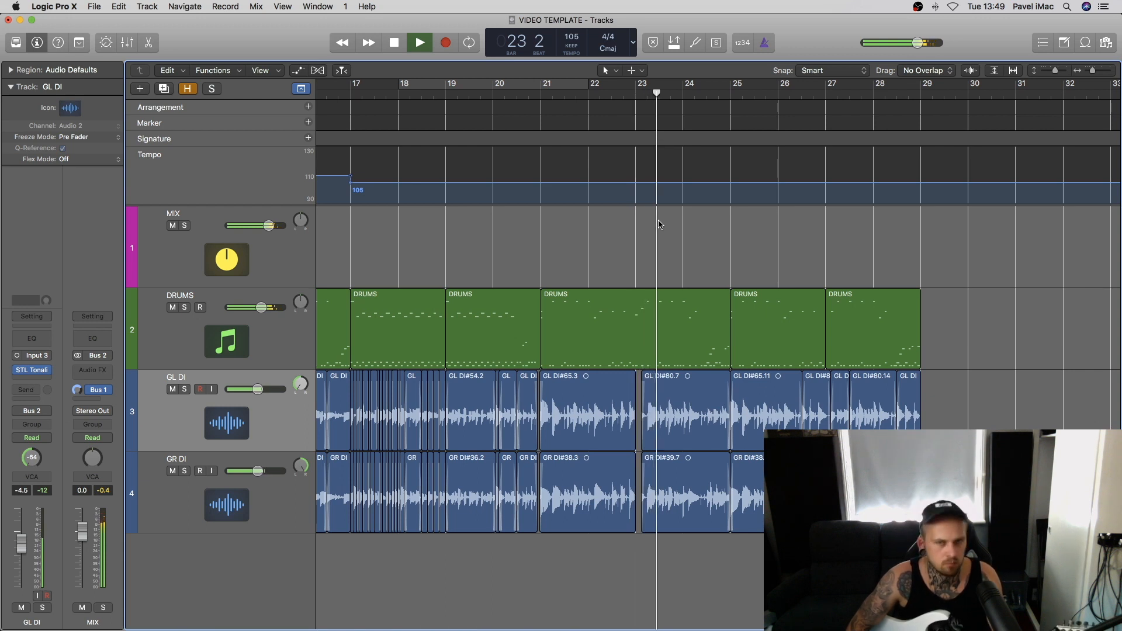
scroll(659, 225, right, 3)
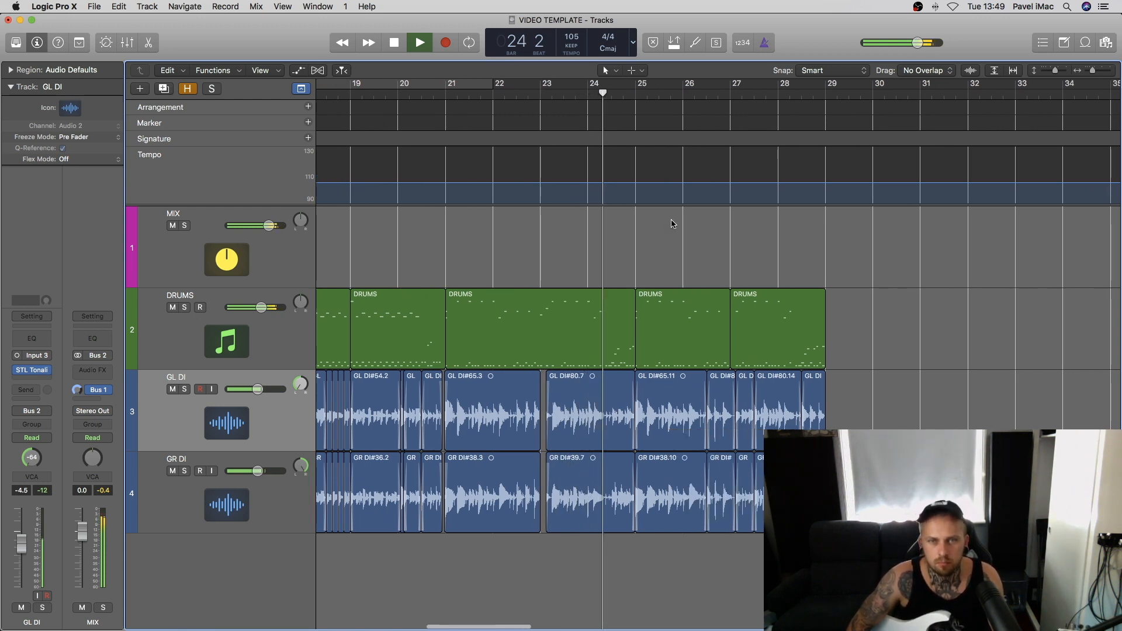
scroll(666, 234, right, 3)
scroll(672, 245, left, 1)
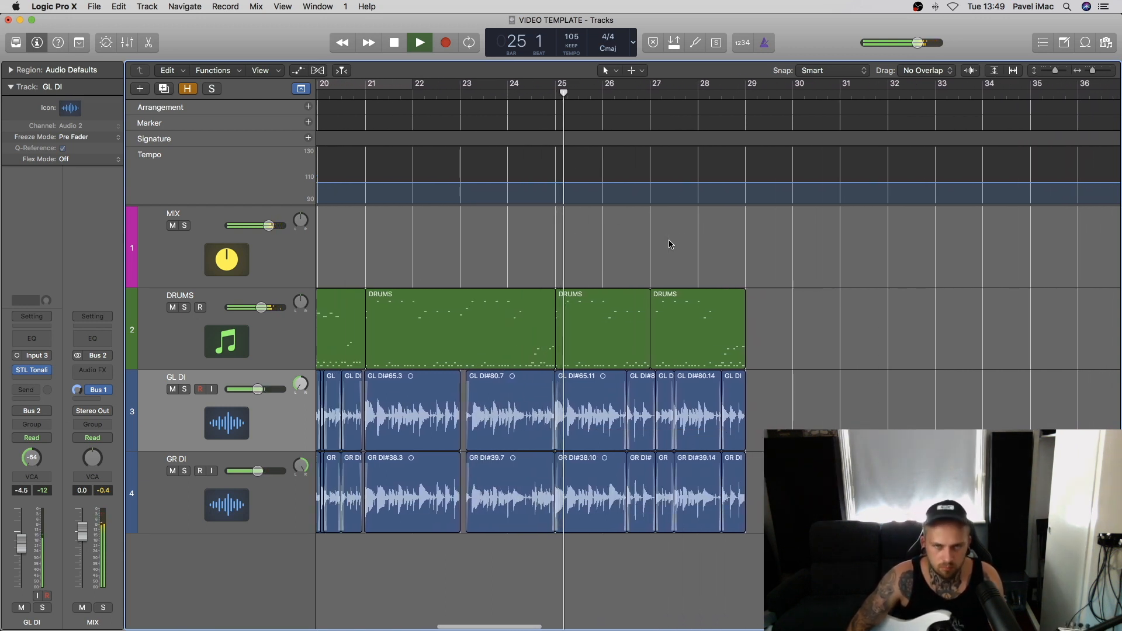
scroll(671, 243, down, 2)
scroll(672, 240, up, 1)
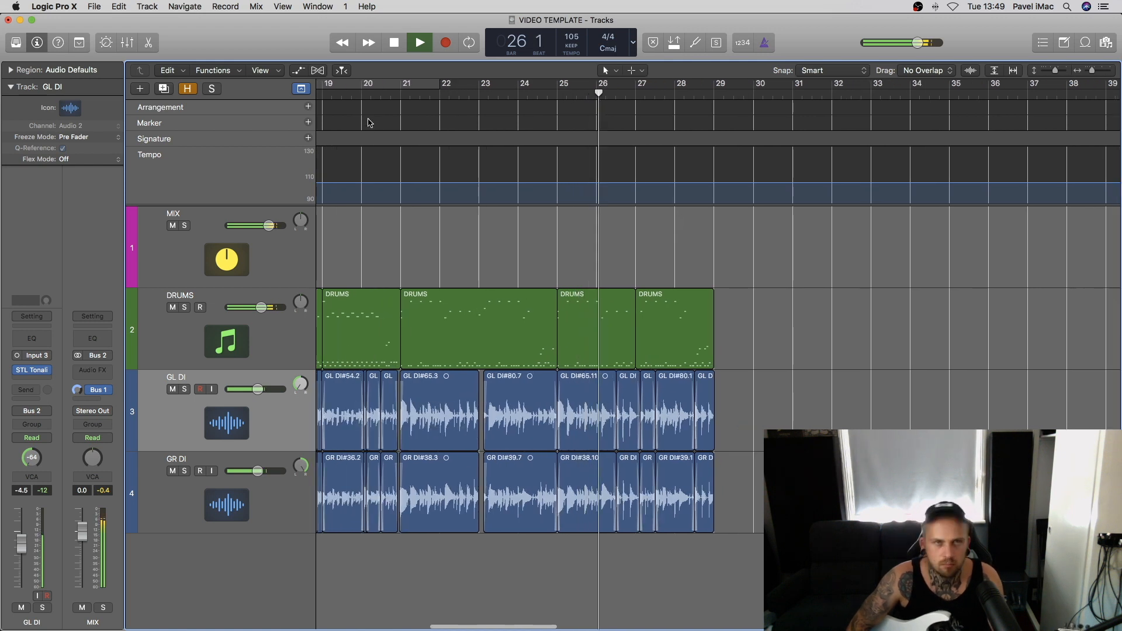
Step: Hide the global tracks and continue playback into bar 28 before stopping
key(g)
scroll(695, 196, up, 3)
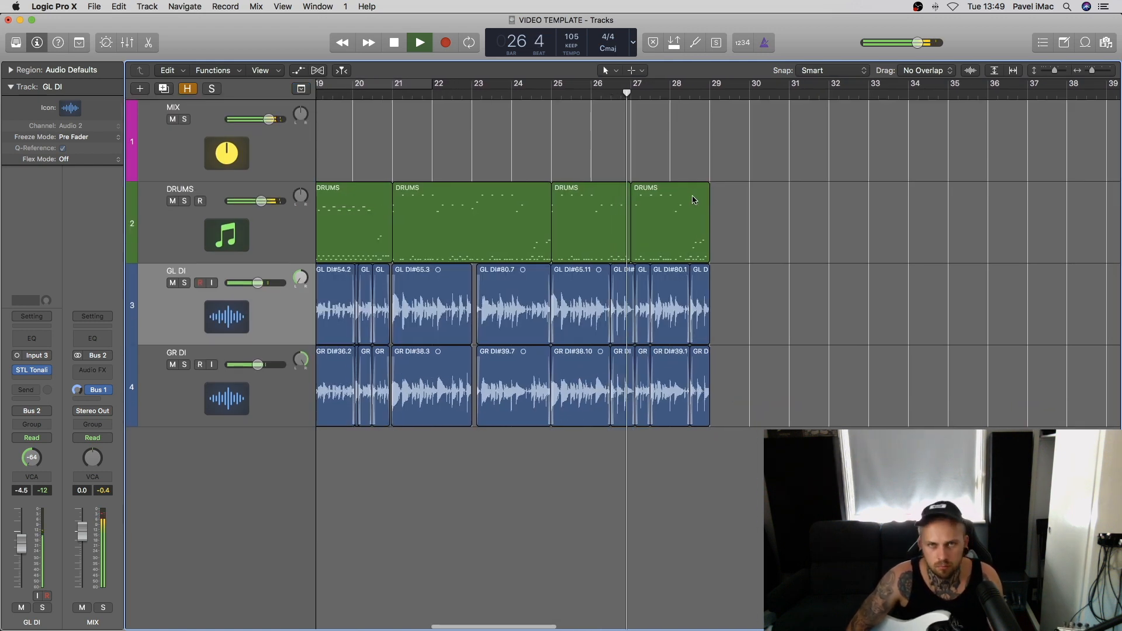
scroll(690, 203, right, 2)
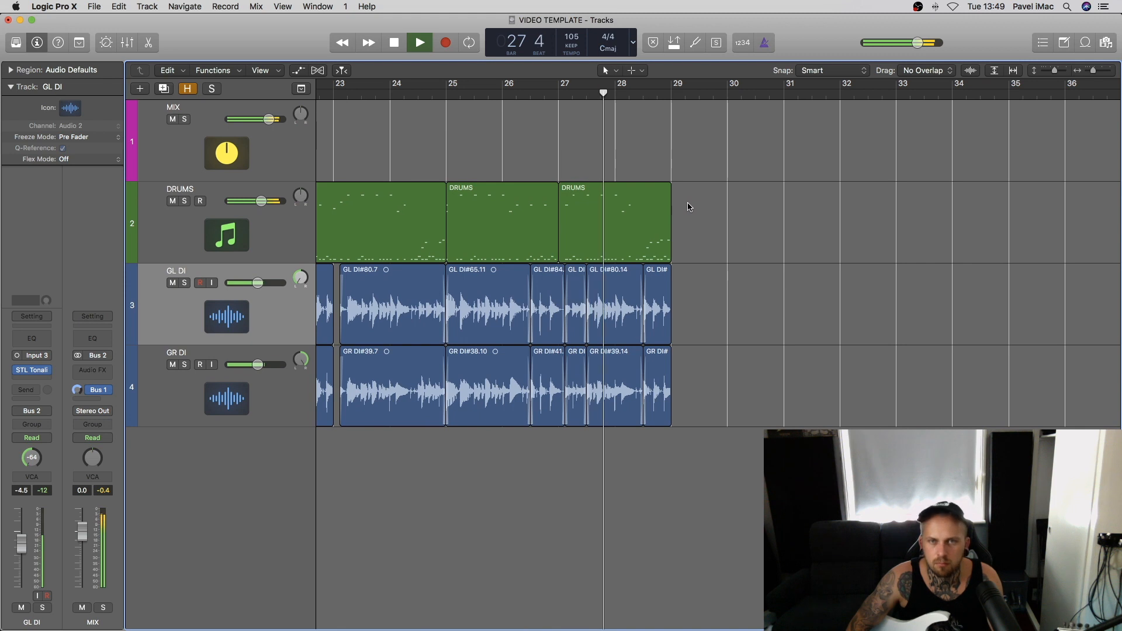
scroll(688, 205, down, 3)
scroll(688, 205, up, 1)
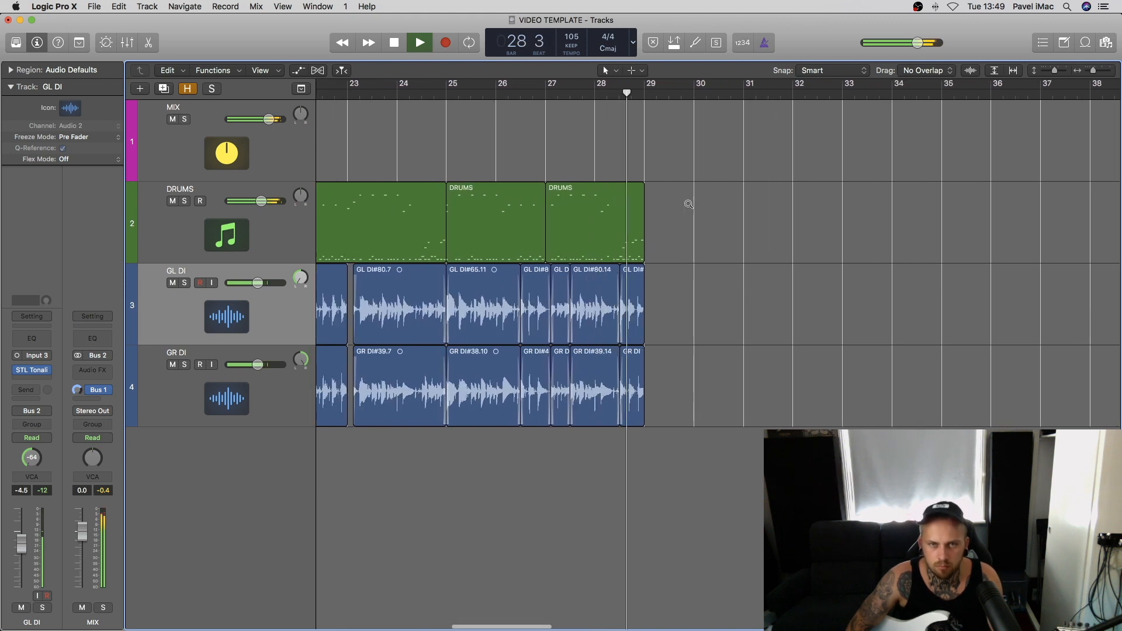
key(space)
Step: Replay the end of the arrangement from bar 28 to bar 29
click(592, 94)
scroll(737, 294, up, 4)
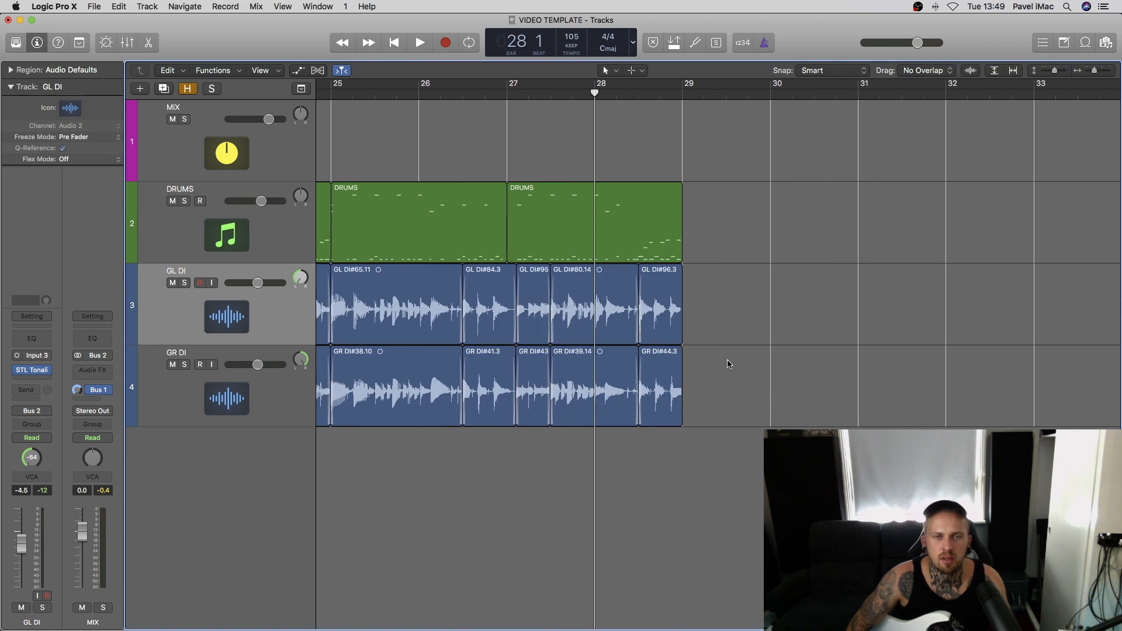
key(space)
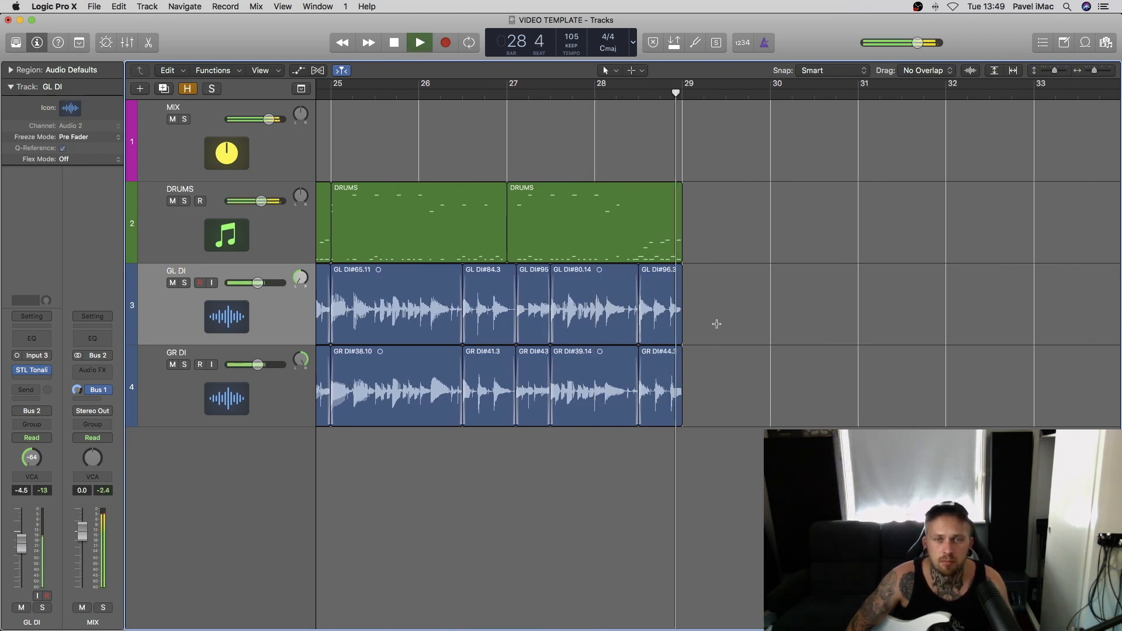
key(space)
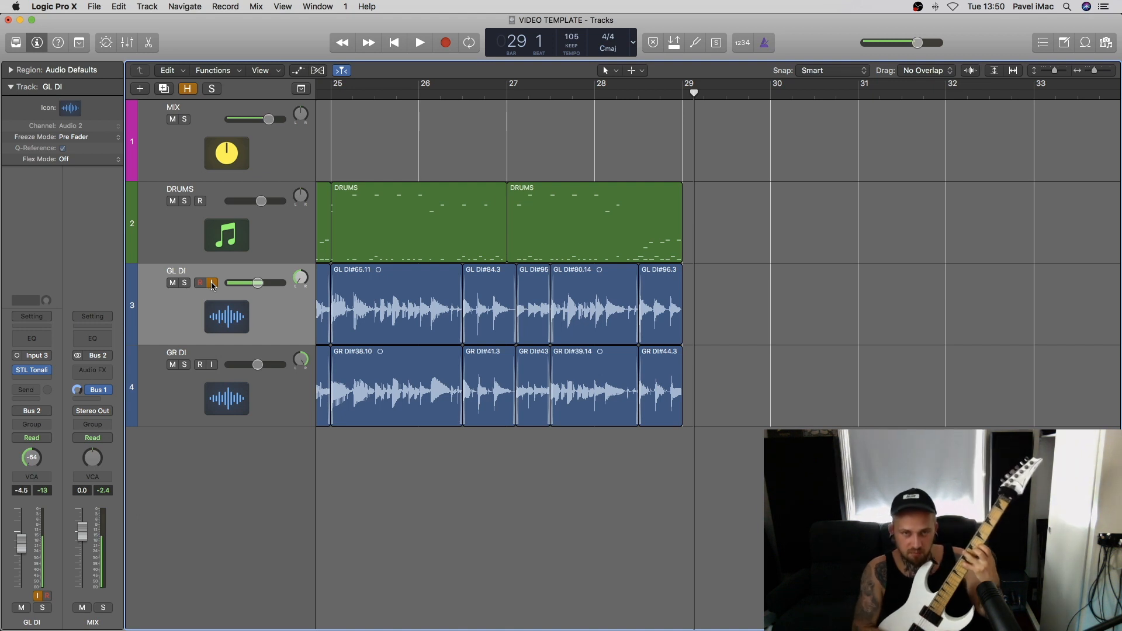
Step: Record a new guitar take on the GL DI track with autopunch and trim its start to bar 29
key(r)
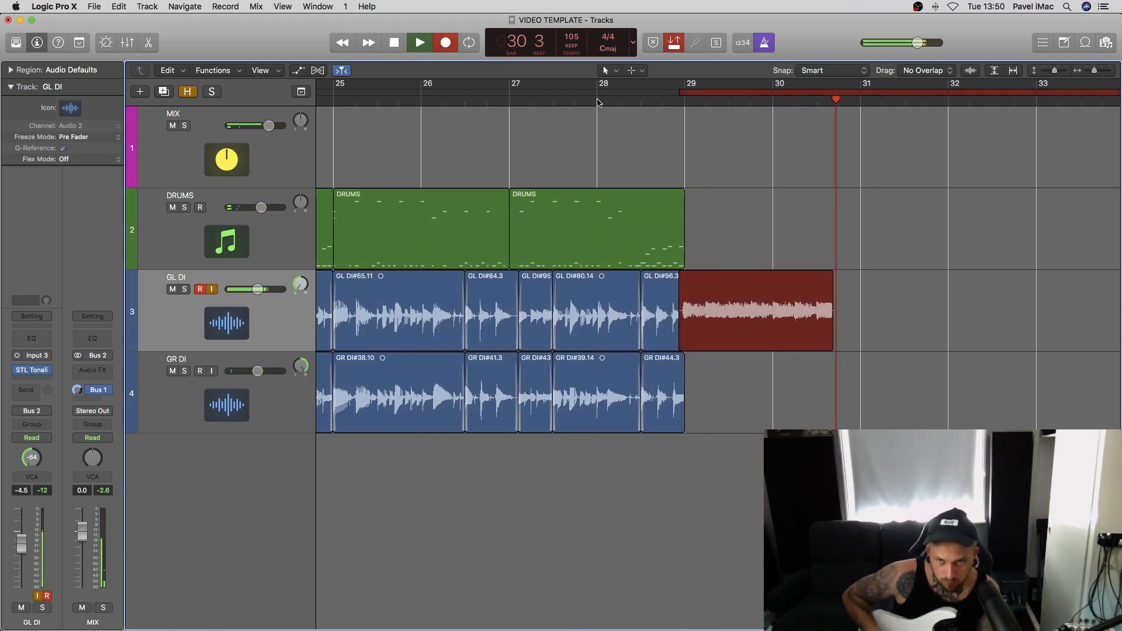
key(space)
drag(679, 342, 684, 342)
Step: Cut the new GL DI take at bar 30 and copy the bar 29 part onto the GR DI track
super+double_click(774, 304)
drag(798, 299, 710, 382)
Step: Play back the new guitar part on both guitar tracks from bar 29
click(683, 99)
key(space)
scroll(683, 100, left, 1)
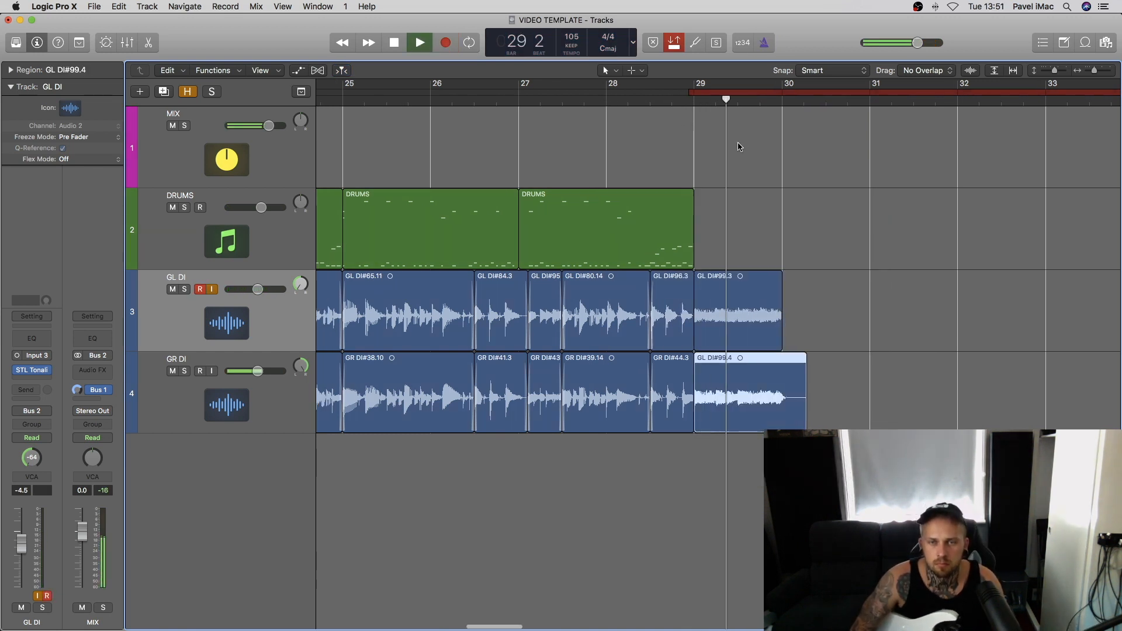
scroll(767, 167, right, 2)
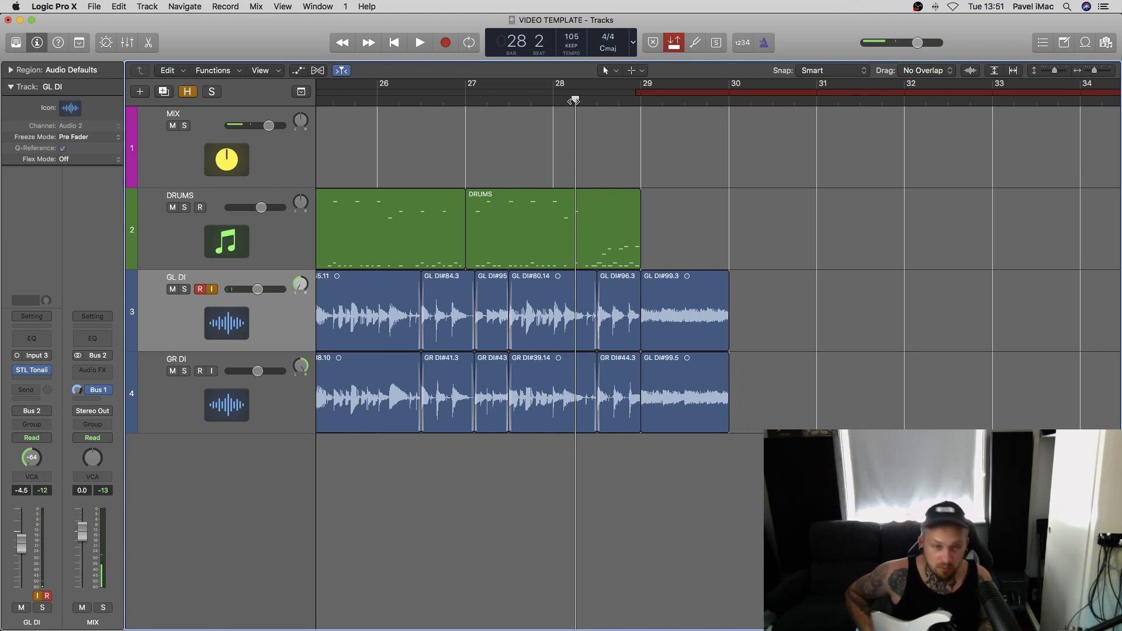
scroll(748, 96, left, 1)
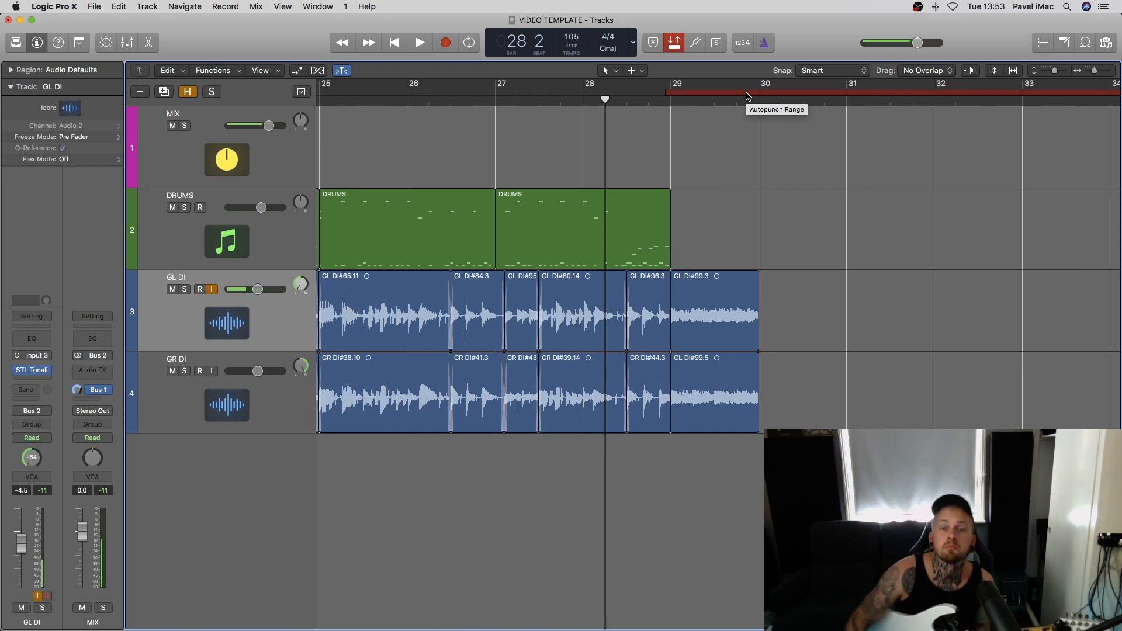
Step: Record the next GL DI take punched in just before bar 30, and trim the edit so it starts at bar 30
click(750, 321)
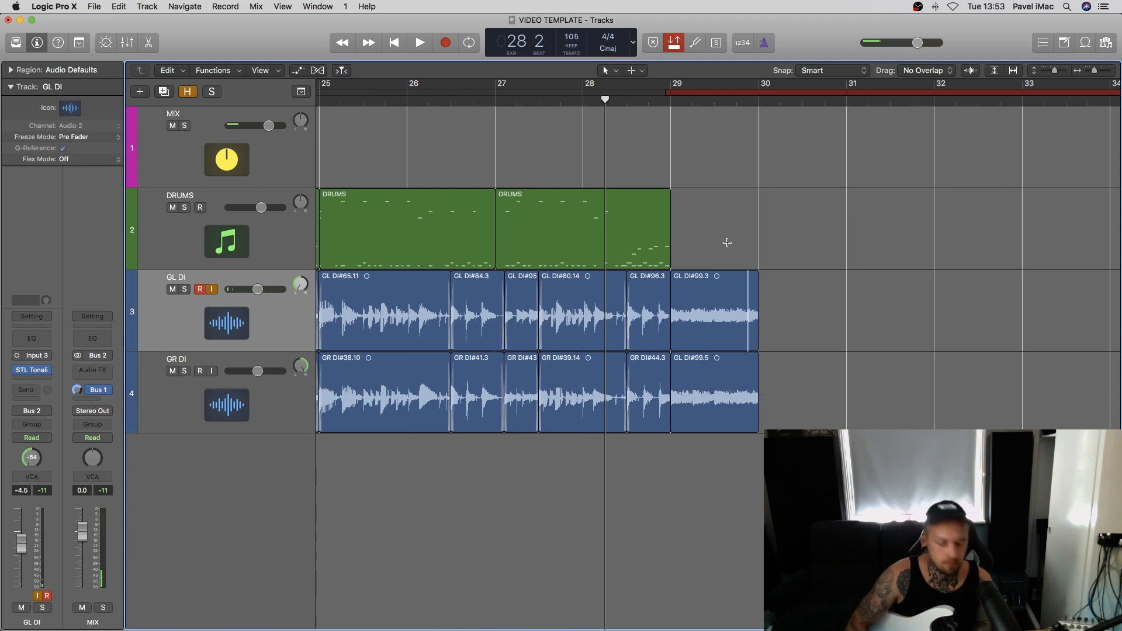
click(672, 104)
key(r)
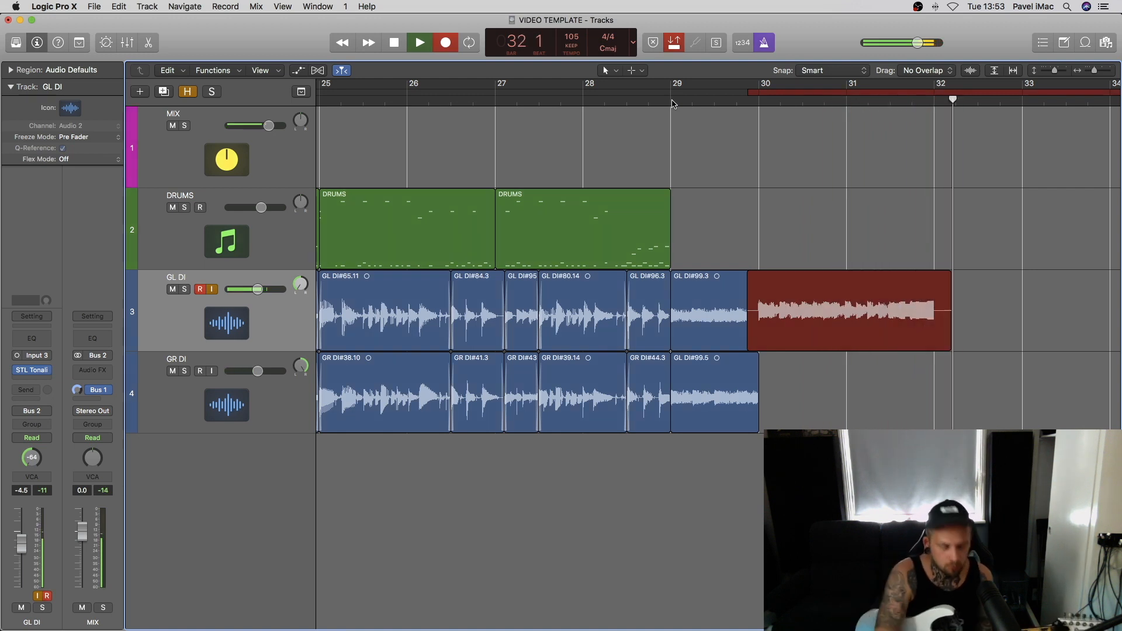
key(space)
drag(746, 333, 759, 334)
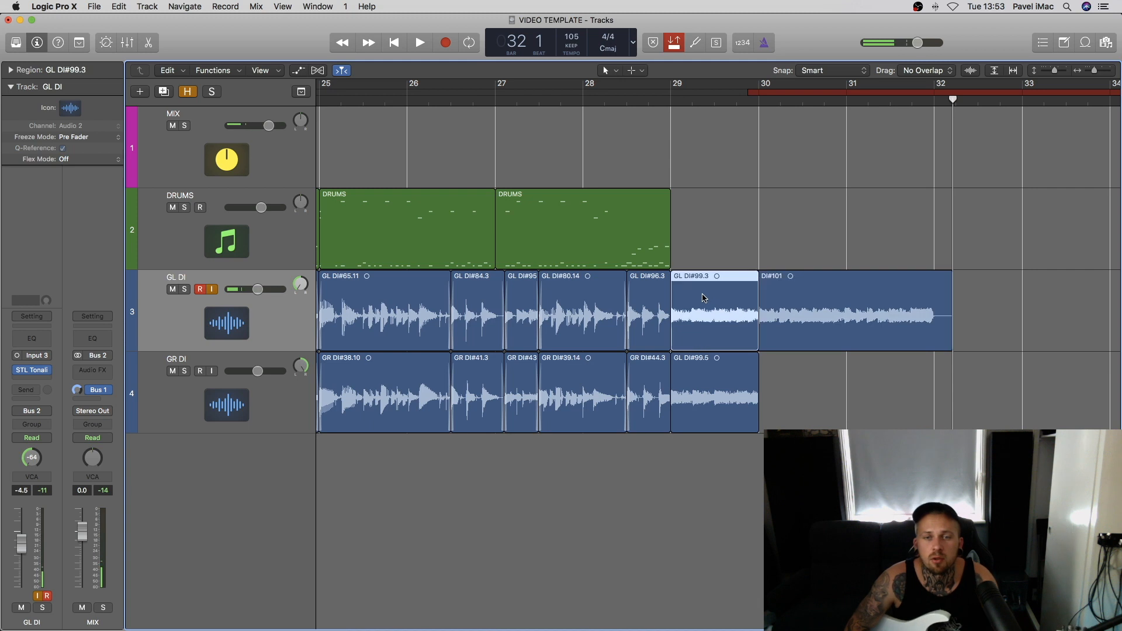
Step: Cut the take at bar 31, copy the bar 30 part onto the GR DI track, and delete the excess
click(847, 330)
drag(881, 300, 793, 382)
key(Delete)
scroll(790, 310, right, 5)
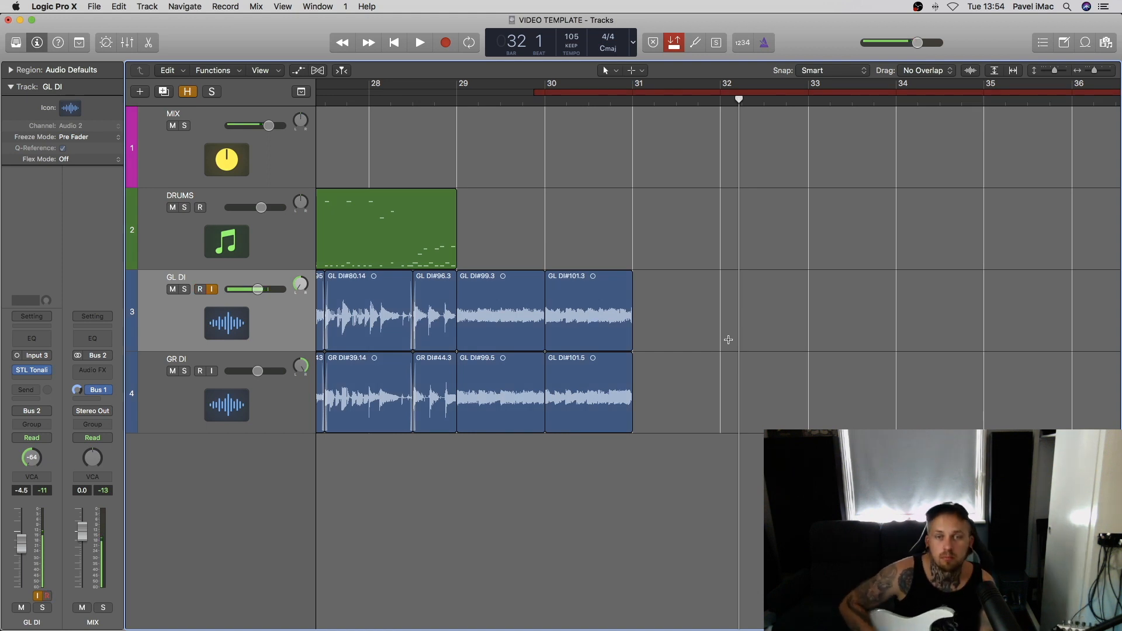
Step: Move the autopunch start to just before bar 31 and record another GL DI take until just past bar 35
drag(588, 95, 678, 95)
key(r)
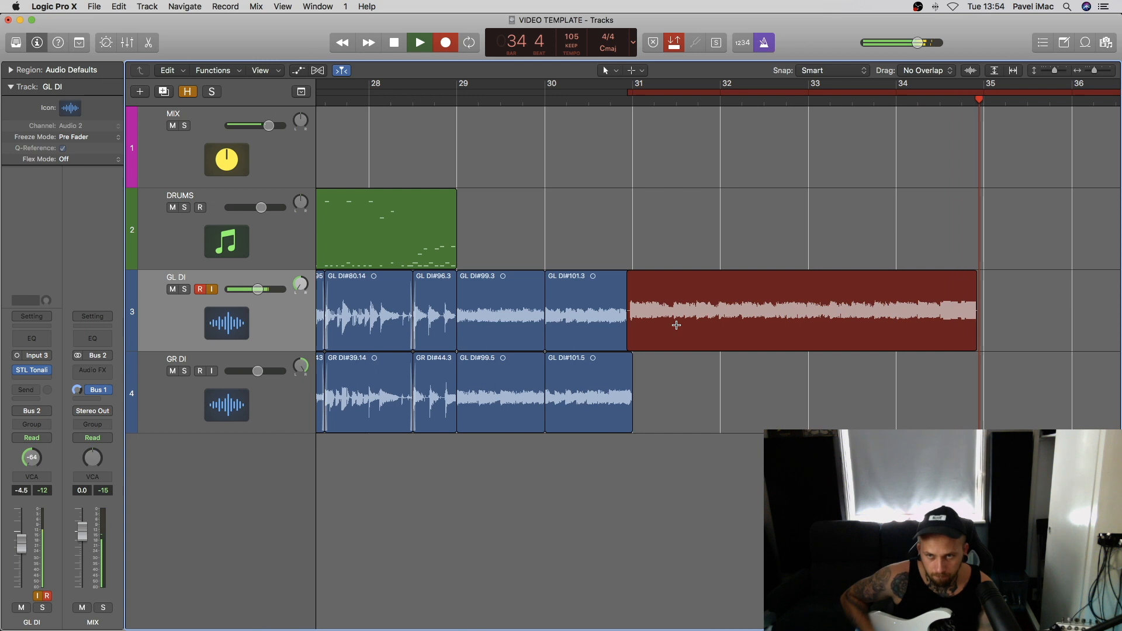
key(space)
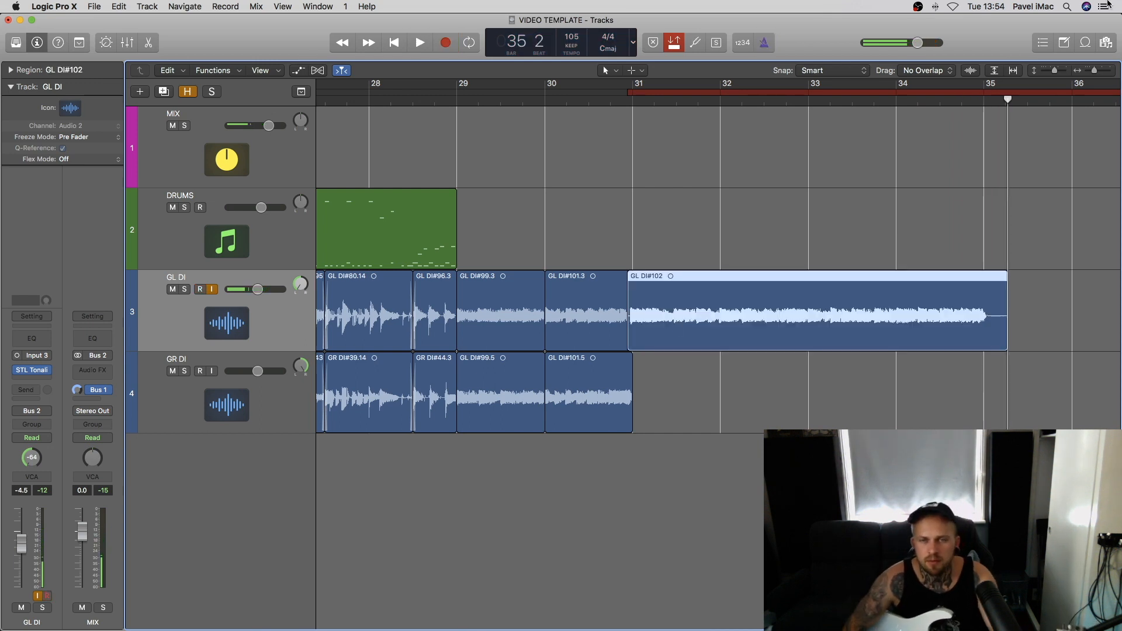
Step: Cut the new GL DI take at bars 32, 33 and 34, delete its unwanted sections, and move the bar 32 section to bar 31
click(719, 320)
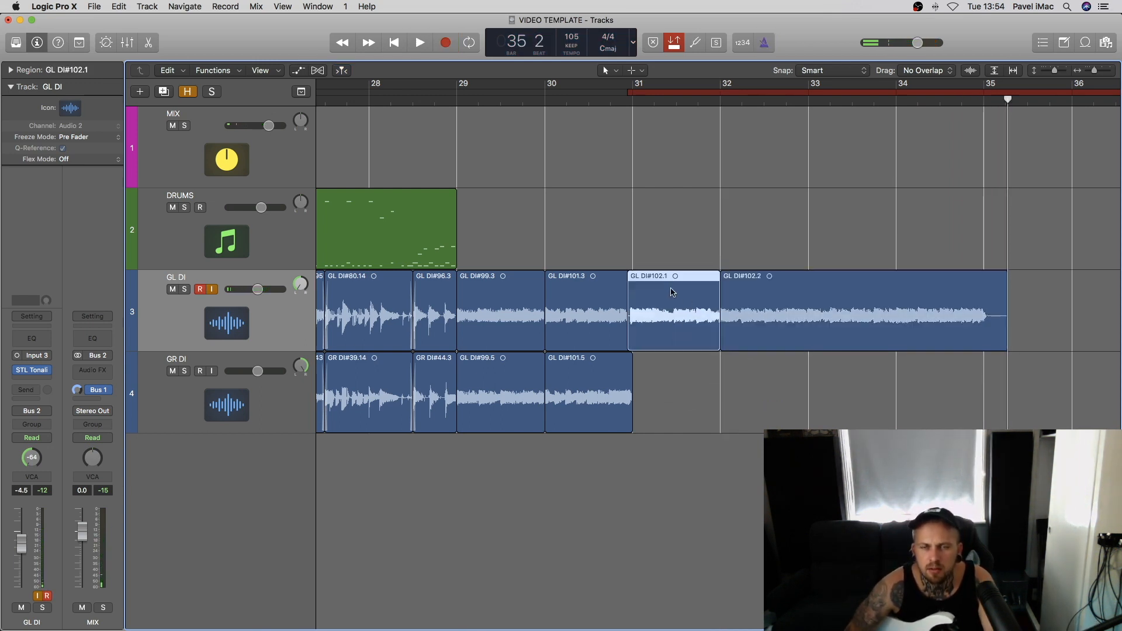
key(Delete)
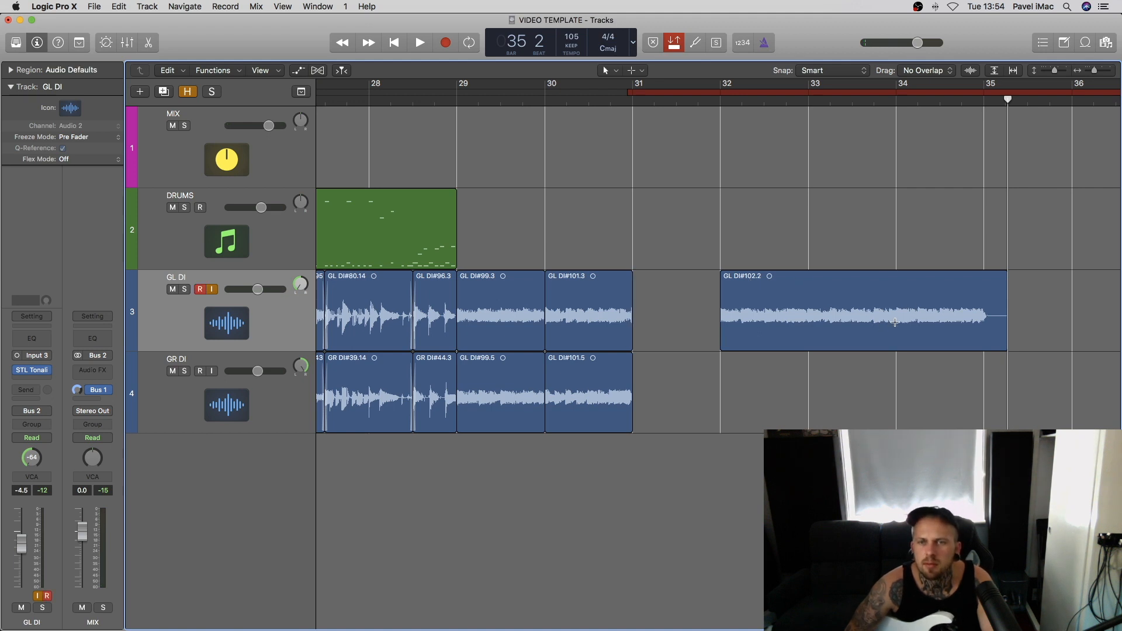
click(895, 322)
click(809, 321)
key(Delete)
drag(792, 312, 704, 312)
Step: Move the take's bar 34 section onto the GR DI track at bar 31 and delete the excess past bar 32
drag(898, 282, 635, 362)
drag(723, 418, 917, 387)
key(Delete)
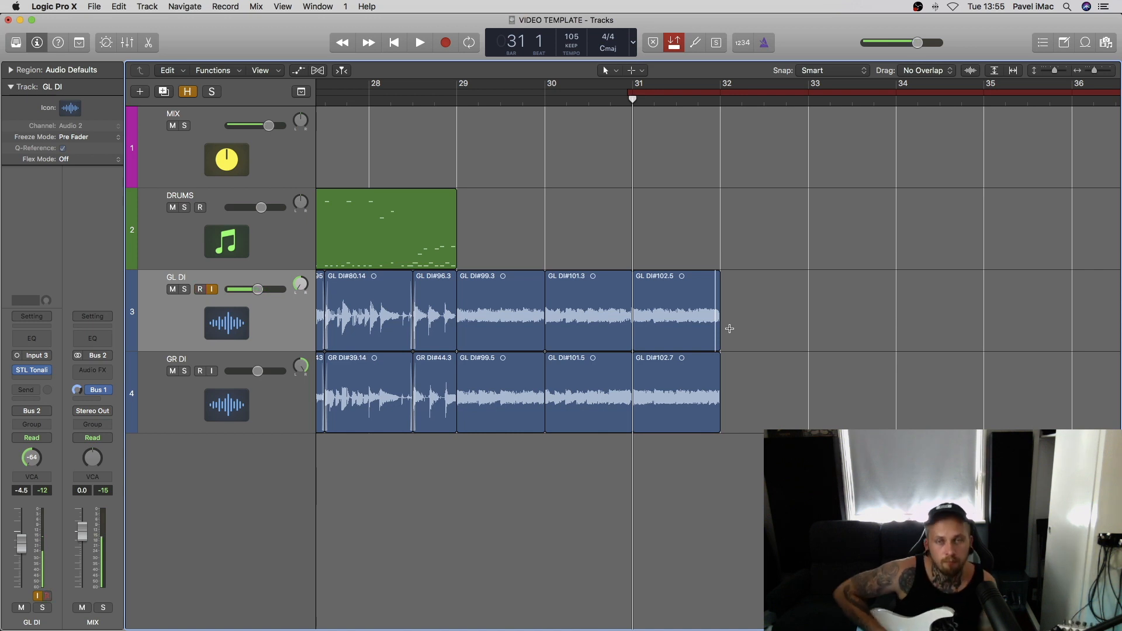
Step: Record the next GL DI take punched in just before bar 32, and cut out its section between bars 33 and 36
key(space)
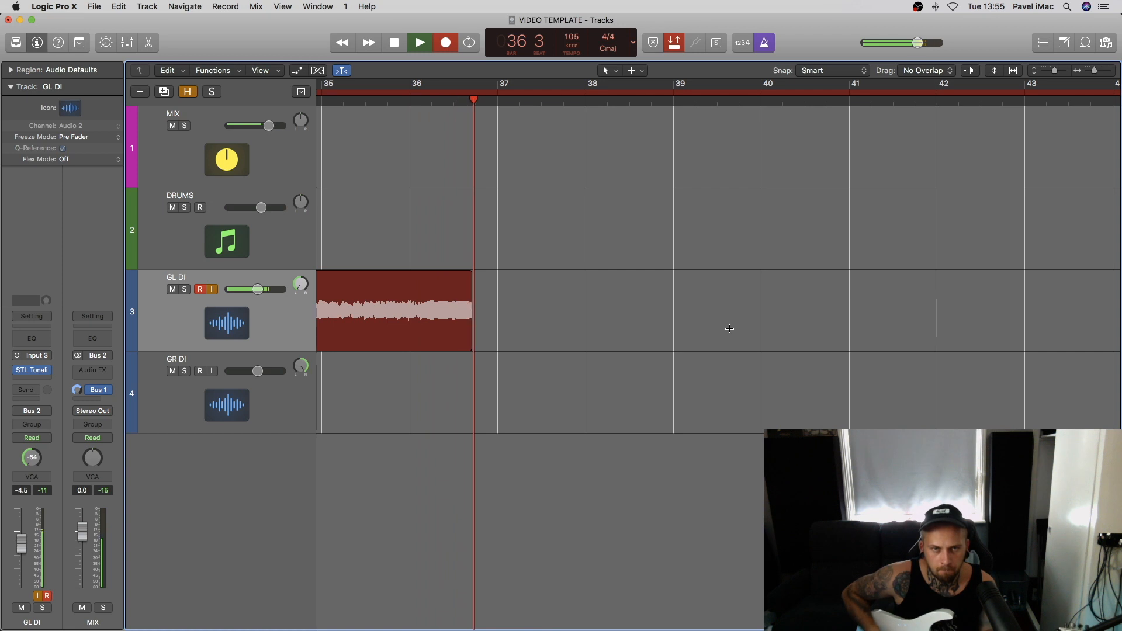
key(space)
double_click(646, 338)
scroll(646, 339, left, 5)
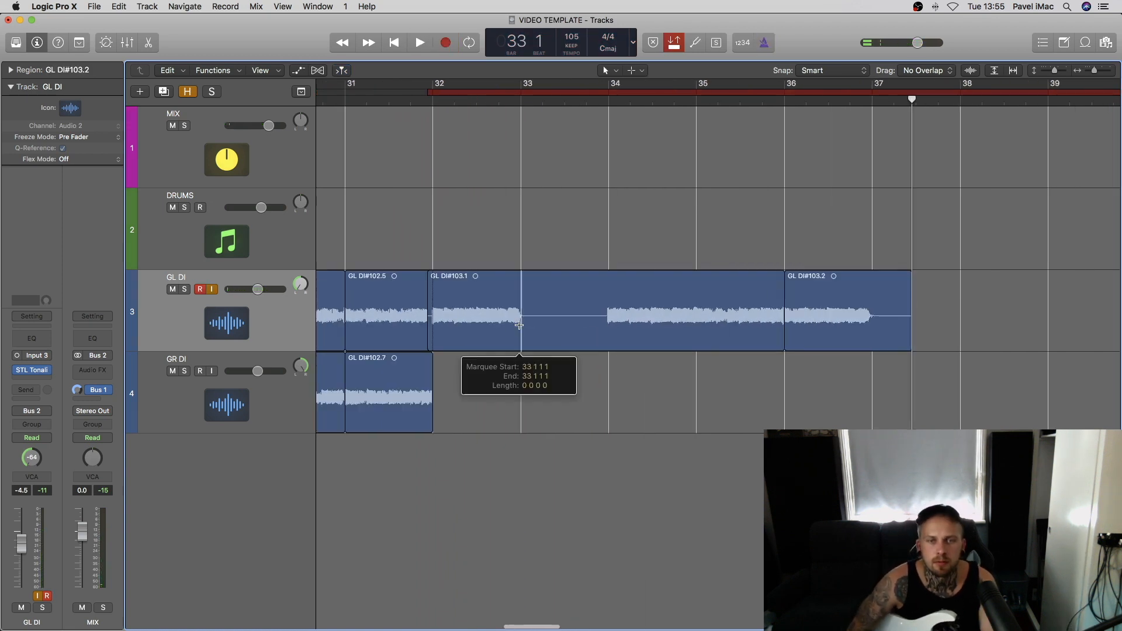
double_click(521, 330)
key(Delete)
Step: Move the take's bar 36 section onto the GR DI track at bar 32 and trim both guitar parts to that bar
click(401, 296)
drag(831, 296, 479, 377)
drag(517, 400, 563, 400)
key(Delete)
scroll(526, 242, left, 4)
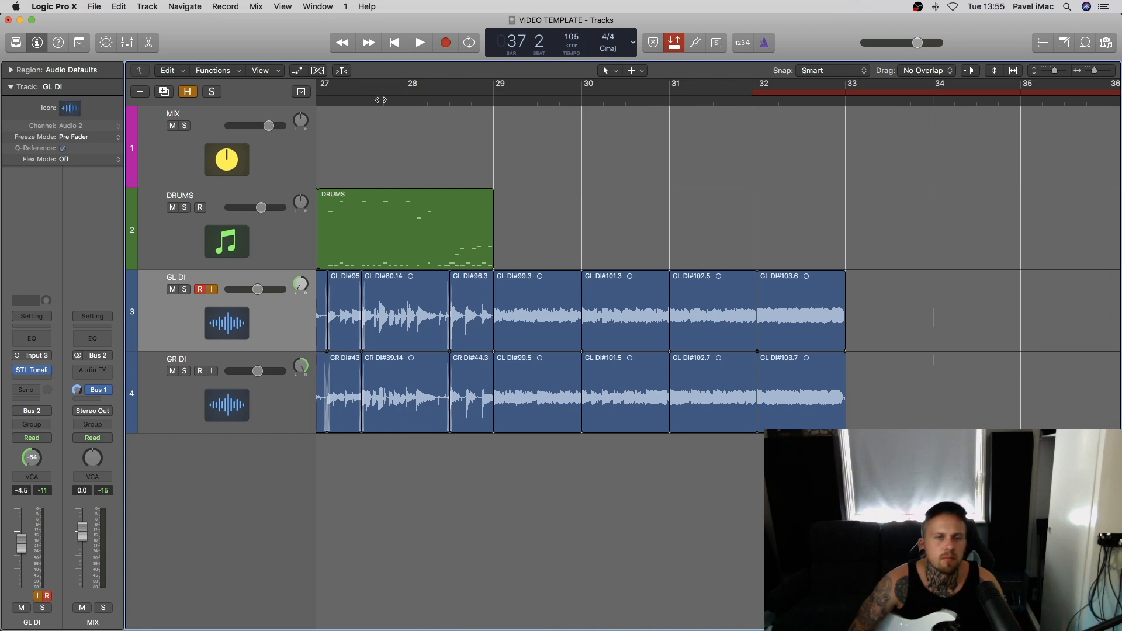
Step: Play back the new guitar parts on both tracks up to bar 33
key(space)
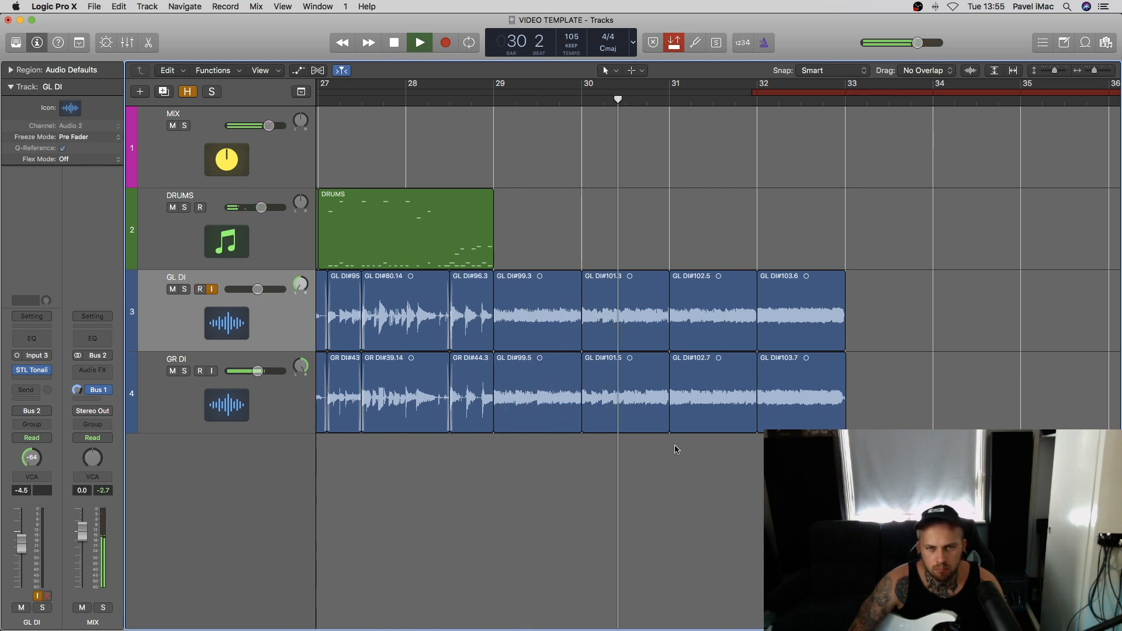
scroll(676, 450, right, 3)
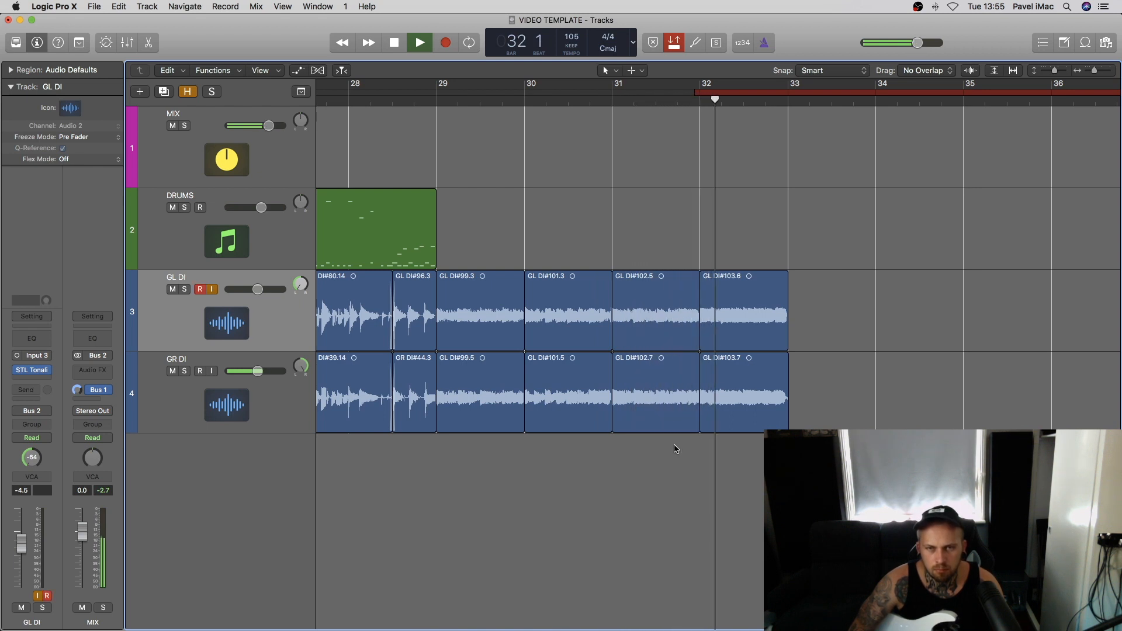
scroll(676, 449, right, 4)
scroll(676, 450, left, 4)
key(space)
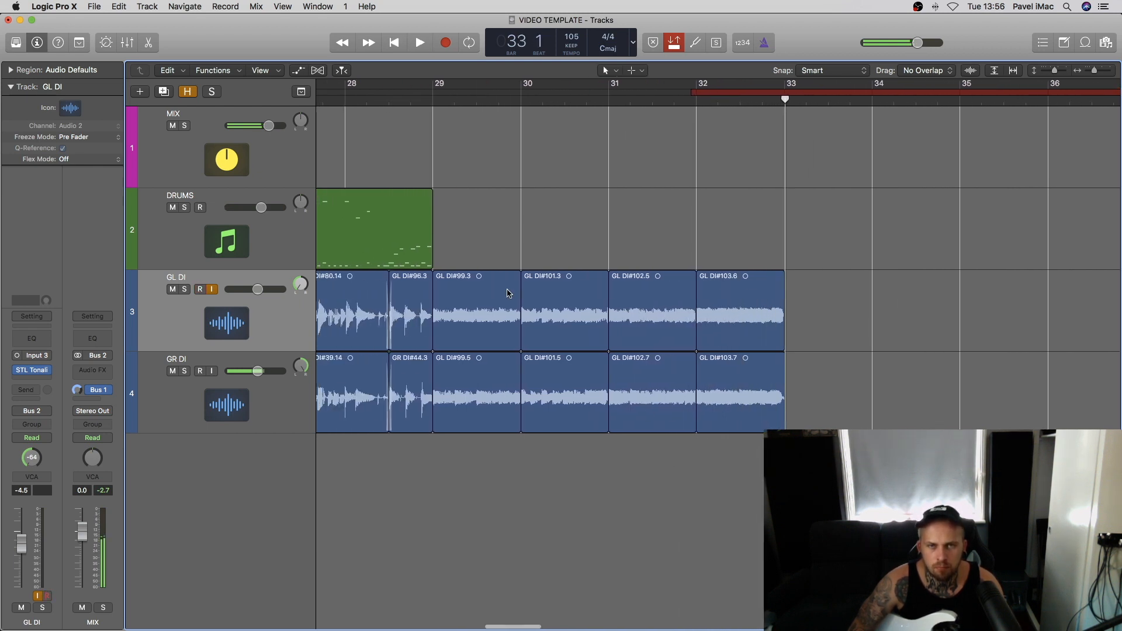
Step: Copy the bar 29 regions of both guitar tracks to bar 33 and play back the copy
drag(470, 214, 461, 375)
drag(455, 289, 806, 326)
key(space)
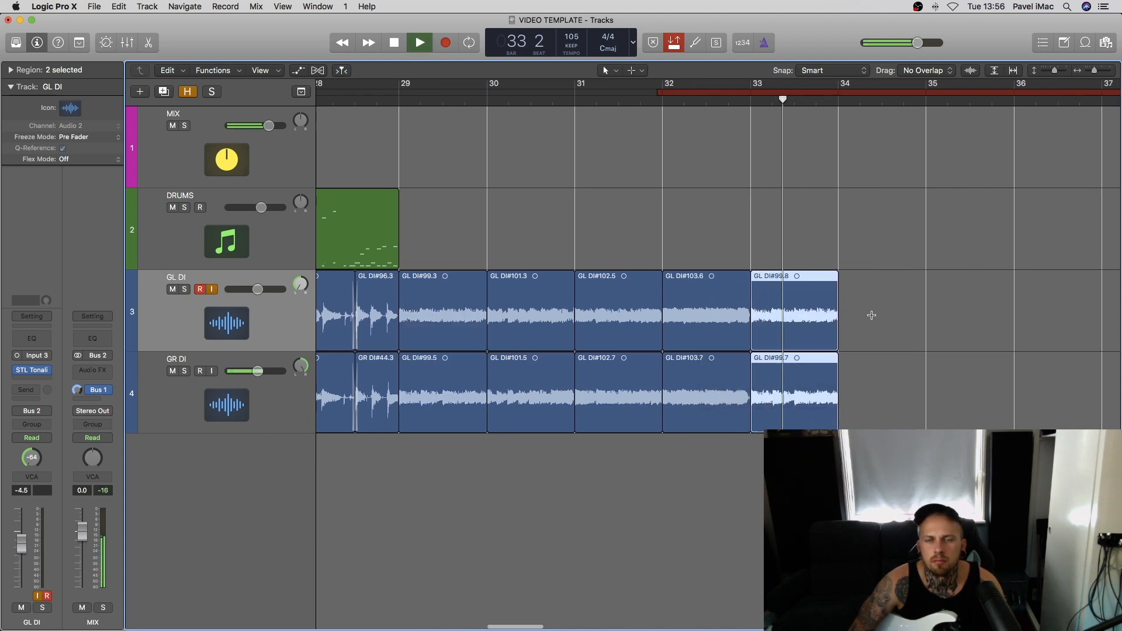
key(space)
scroll(536, 403, left, 3)
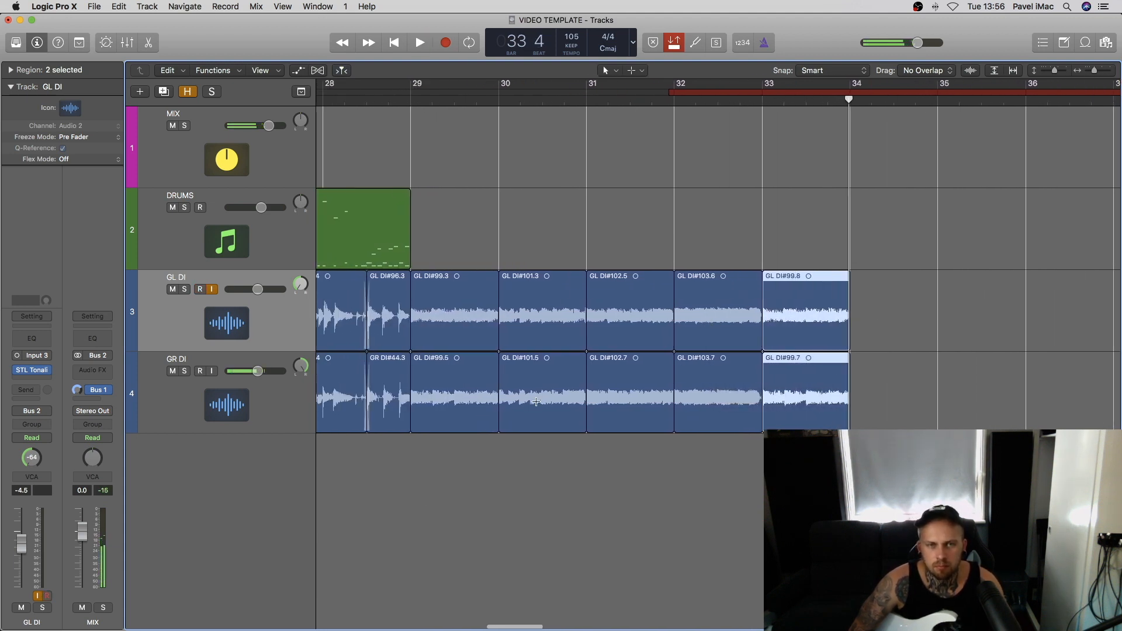
Step: Copy the bar 30 regions of both guitar tracks to bar 34 and play back the copy
drag(514, 466, 882, 313)
key(space)
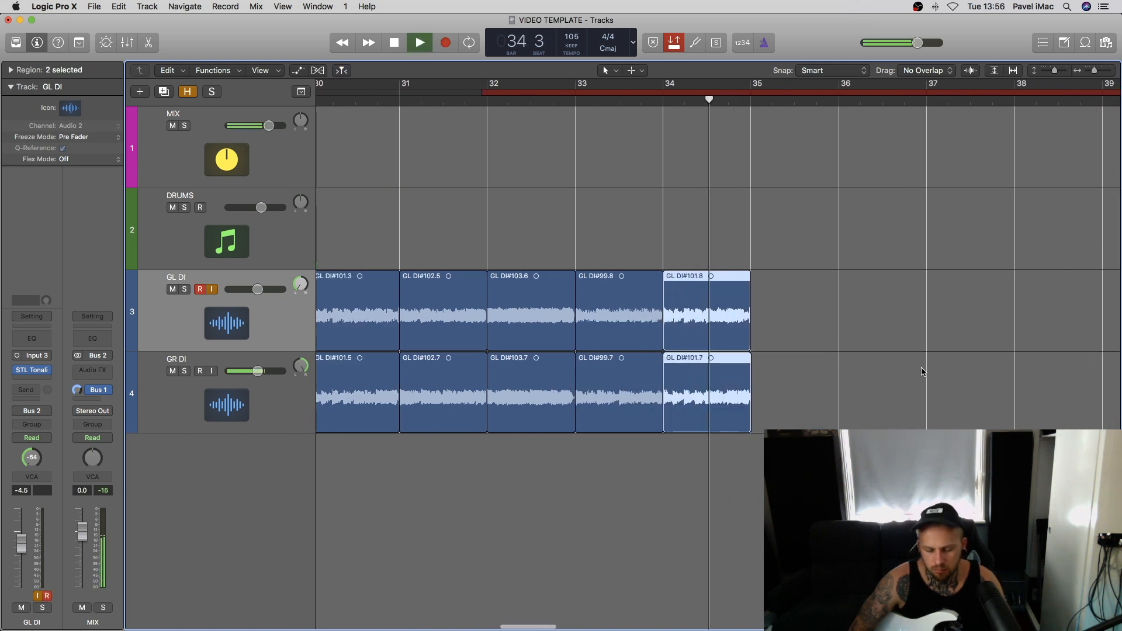
key(space)
Step: Cut both guitar regions in bar 34 at beat 3 and delete their second halves
scroll(686, 112, left, 3)
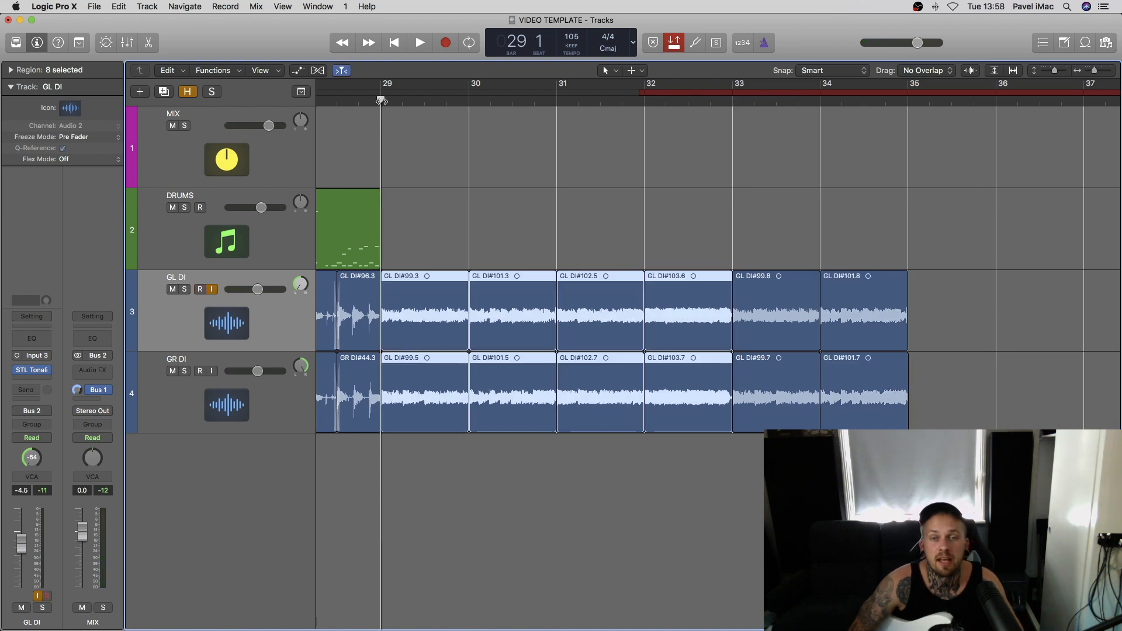
drag(381, 100, 906, 120)
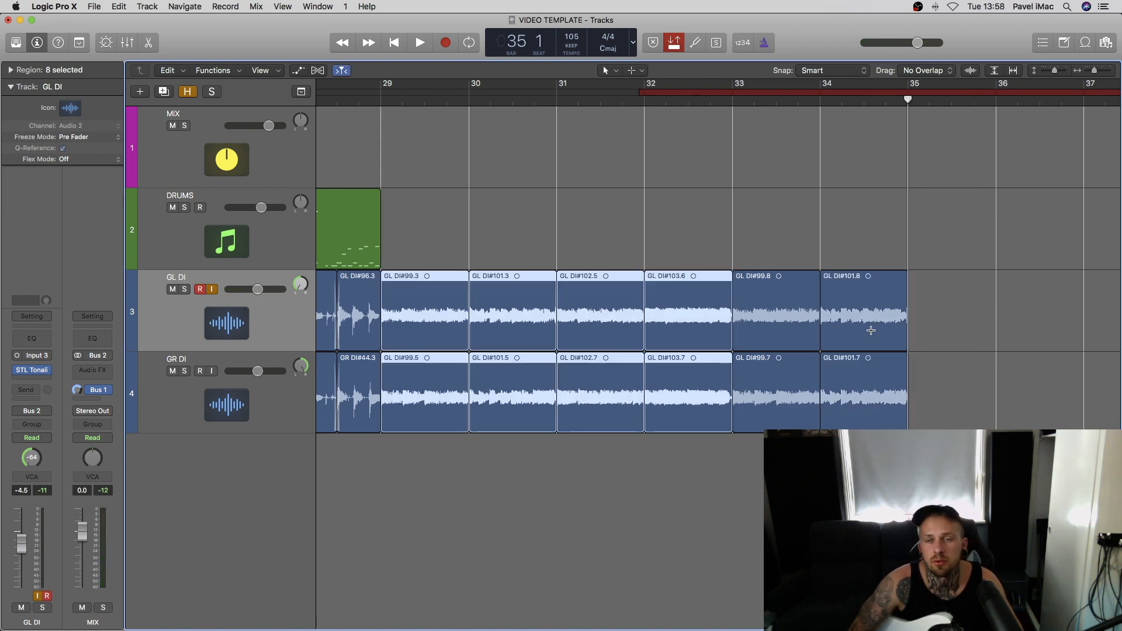
key(super+t)
key(Delete)
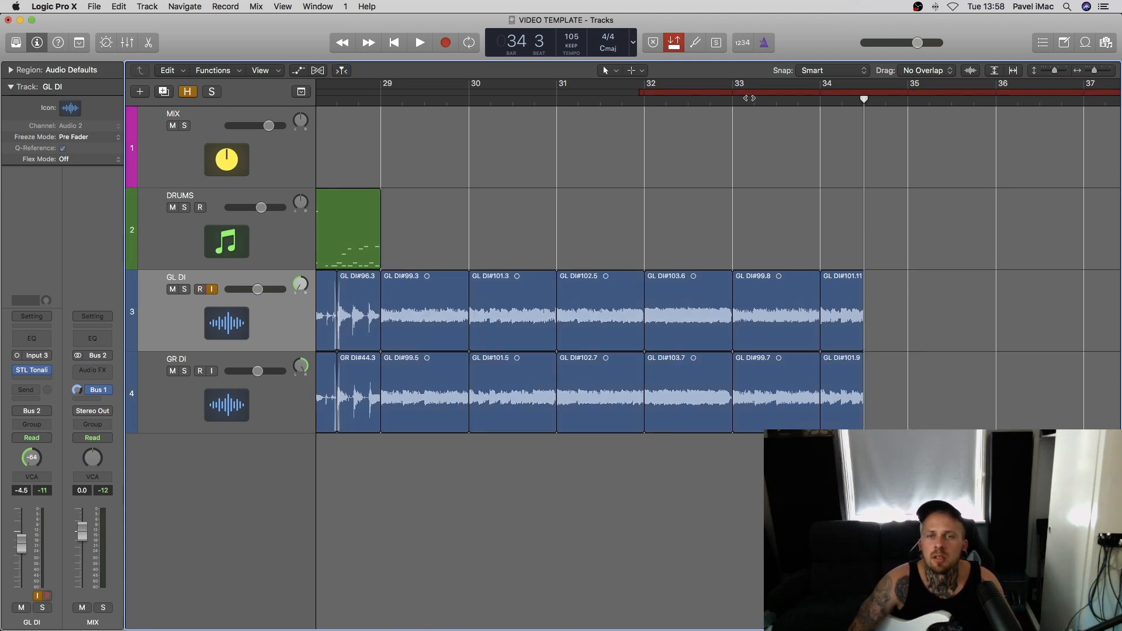
Step: Set the autopunch start just before beat 3 of bar 34 and record a GL DI take until just past bar 35
click(820, 102)
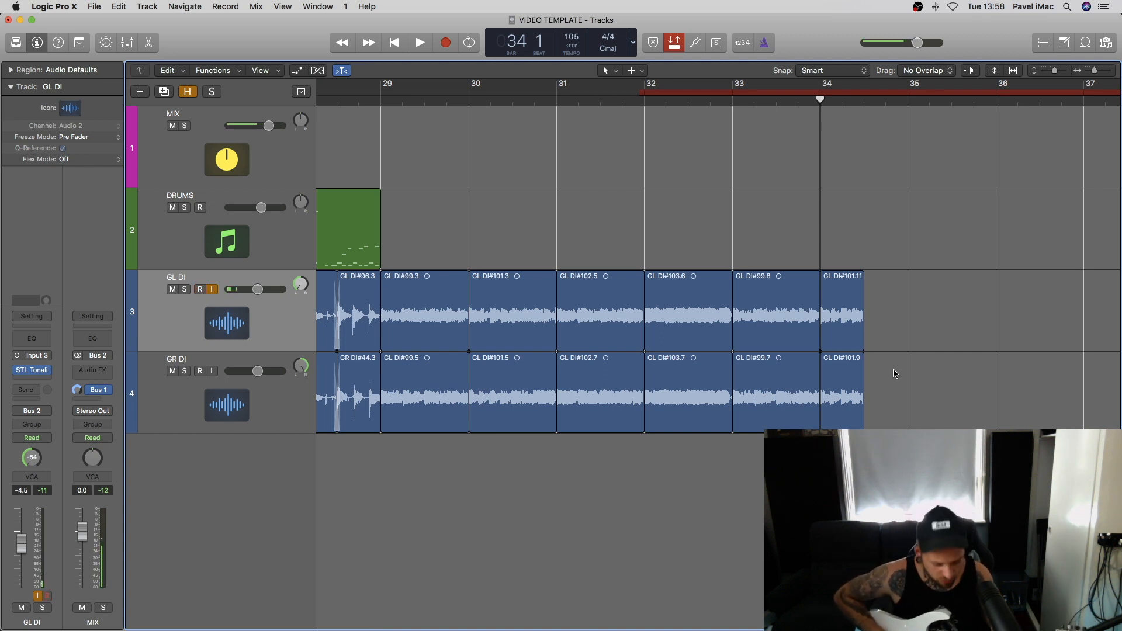
click(859, 328)
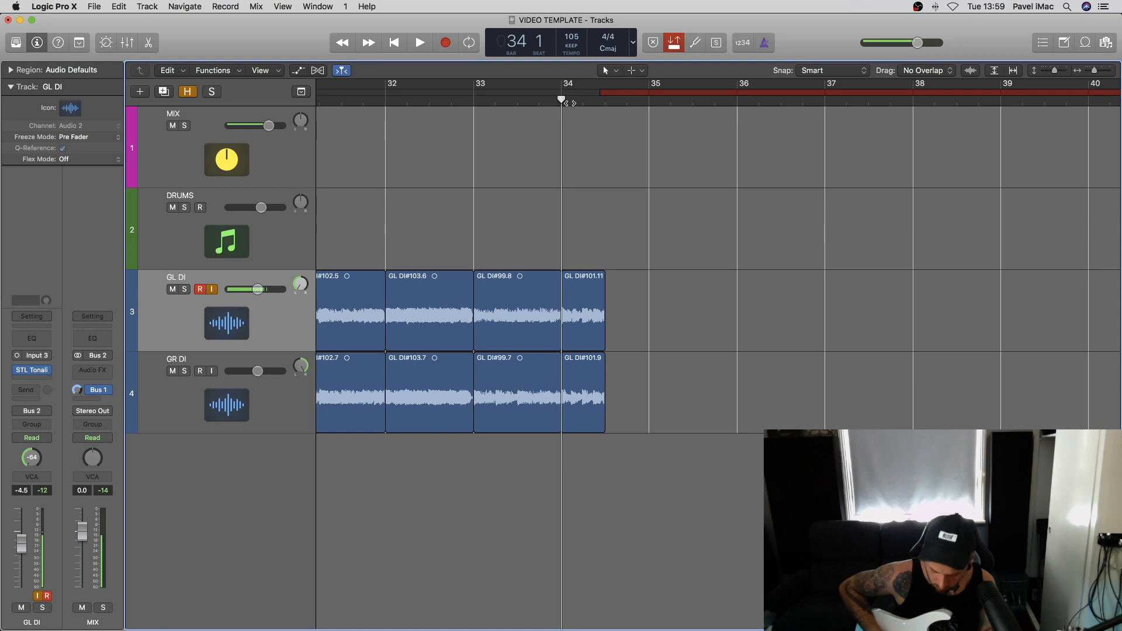
key(r)
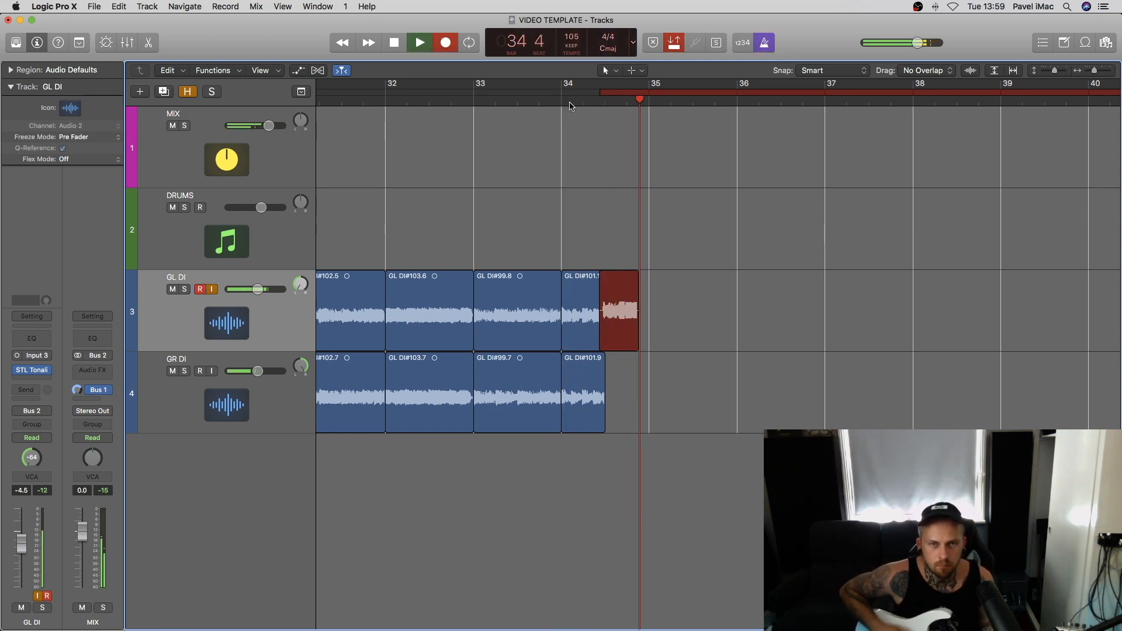
key(space)
scroll(570, 104, right, 1)
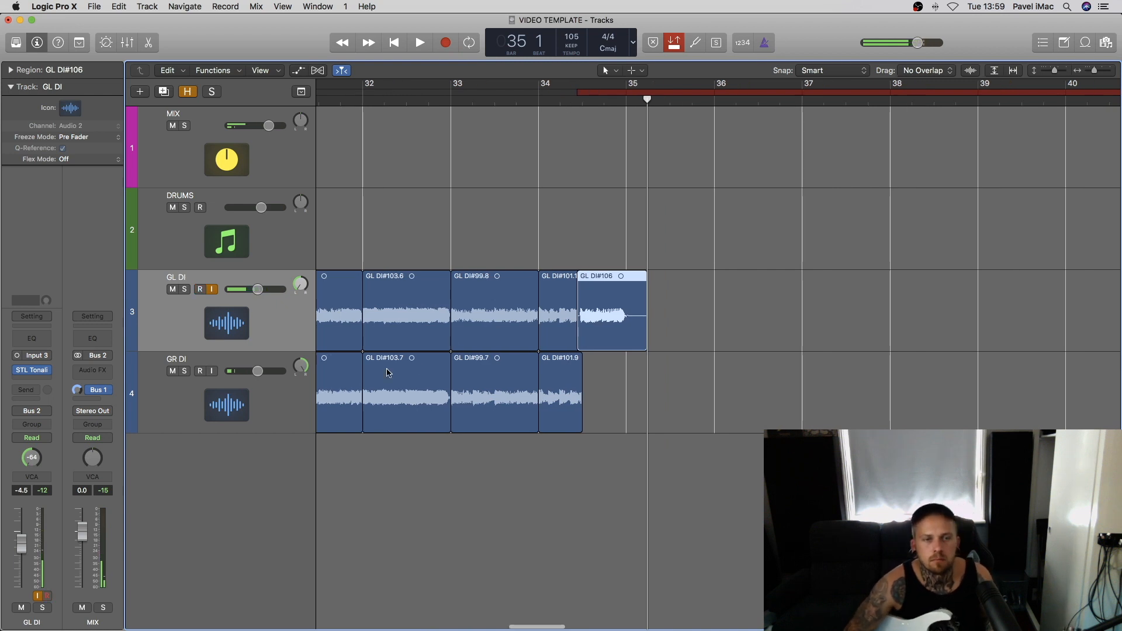
Step: Record the matching second half of bar 34 on the GR DI track, starting playback from bar 34
click(295, 385)
click(539, 104)
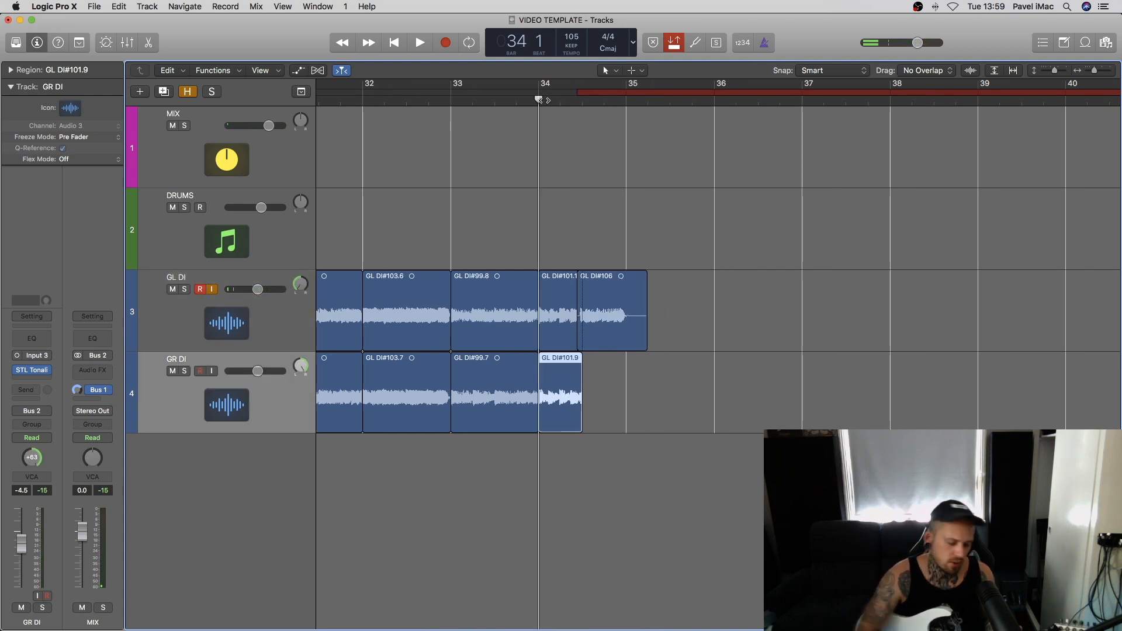
key(r)
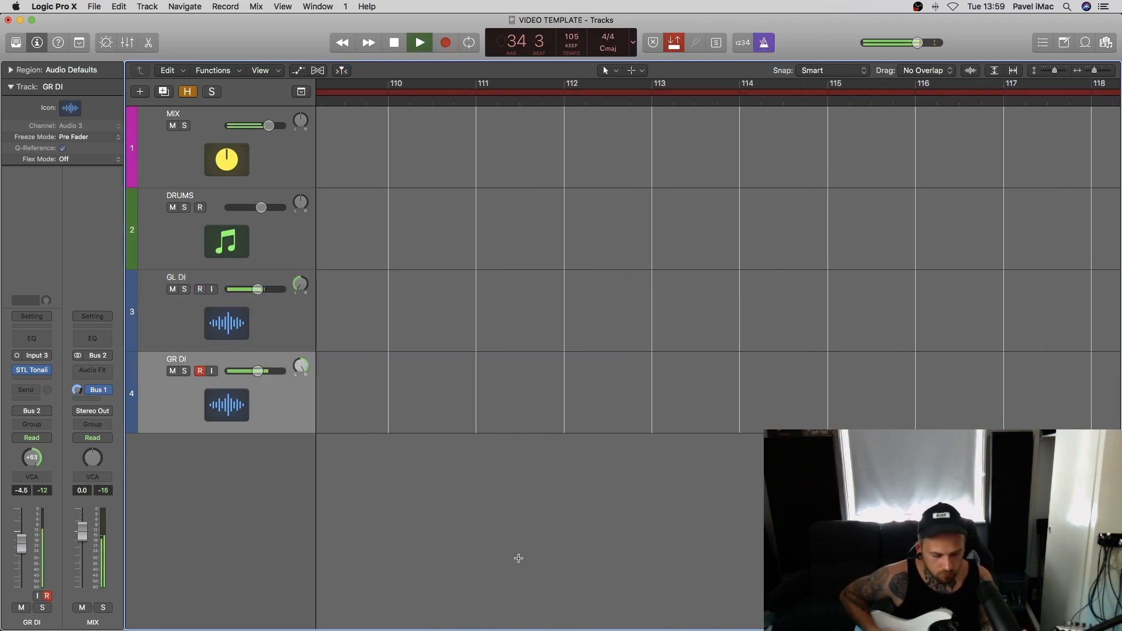
key(space)
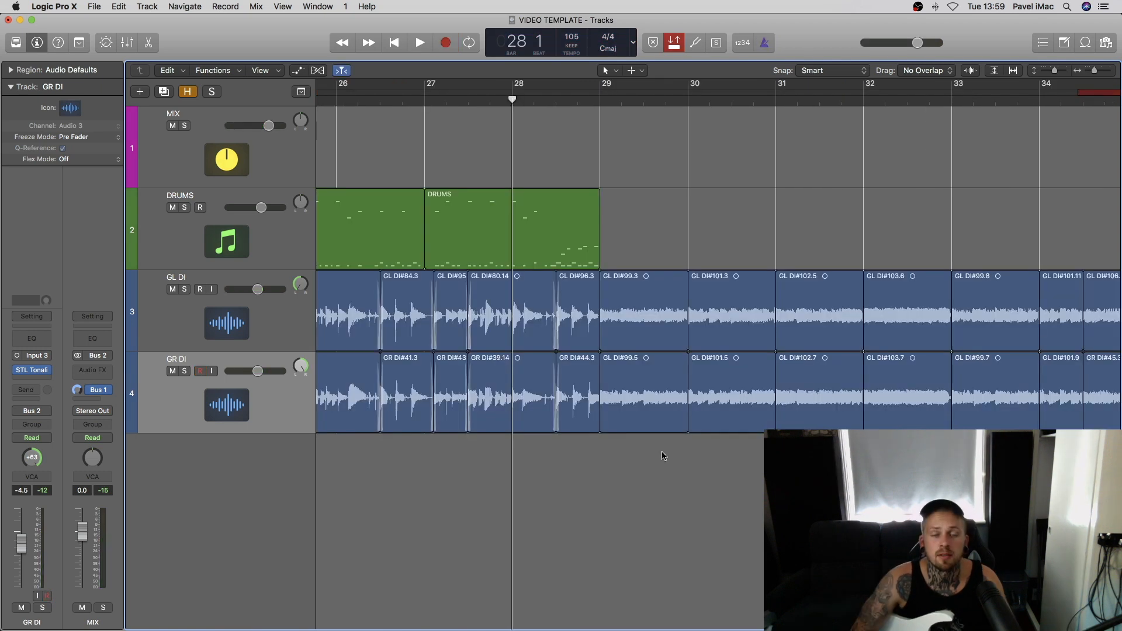
Step: Play back the extended guitar section from bar 28 to bar 35
key(space)
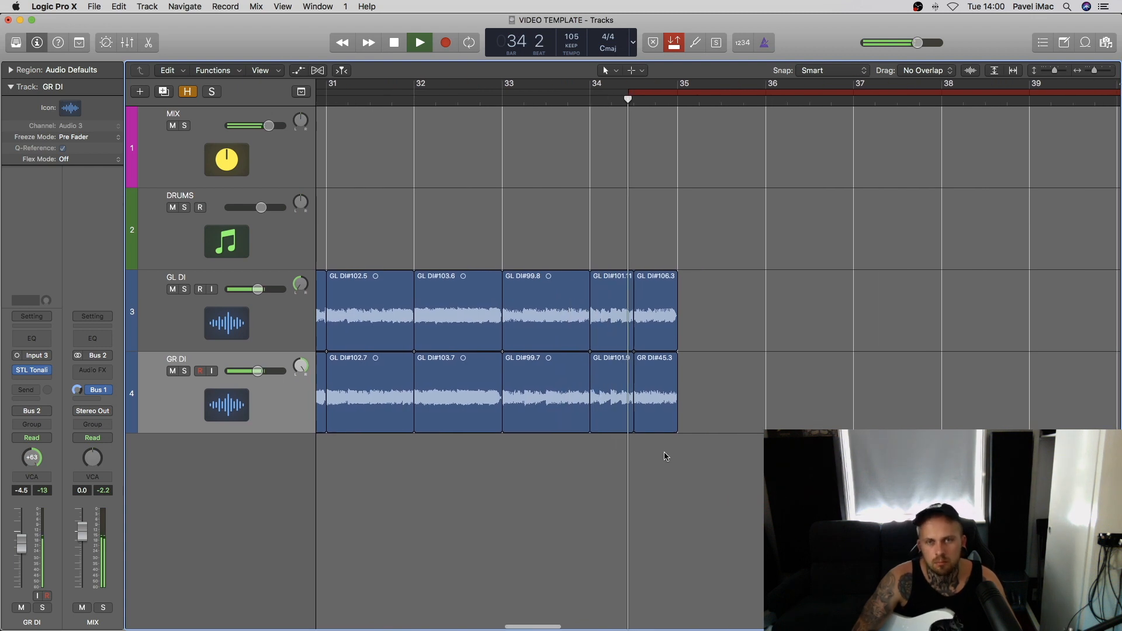
key(space)
scroll(711, 228, left, 5)
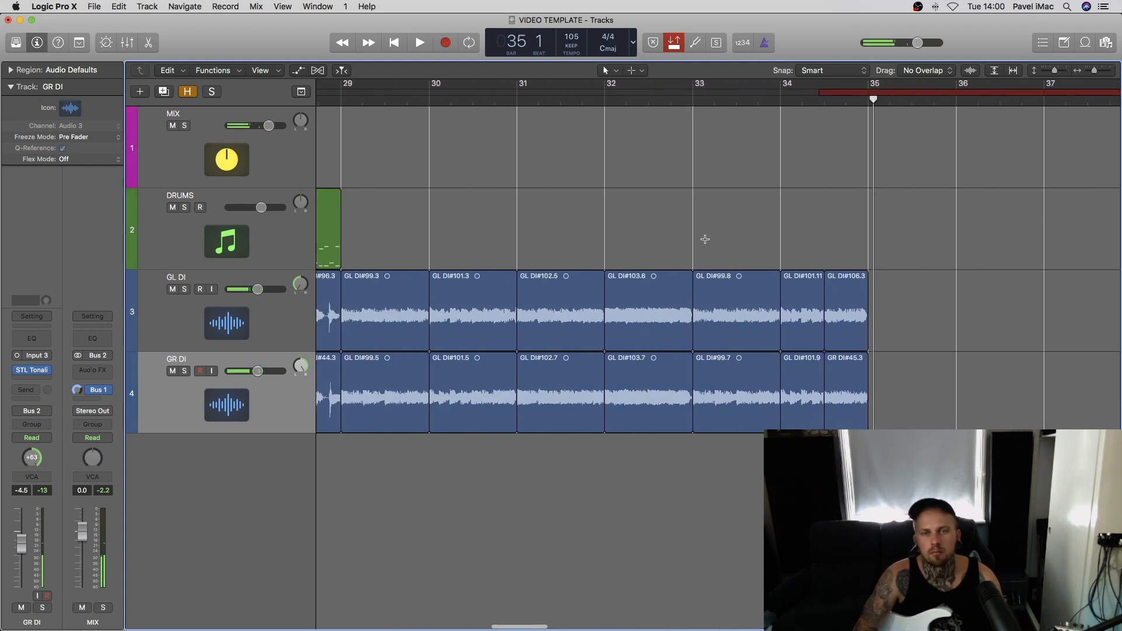
scroll(746, 198, right, 2)
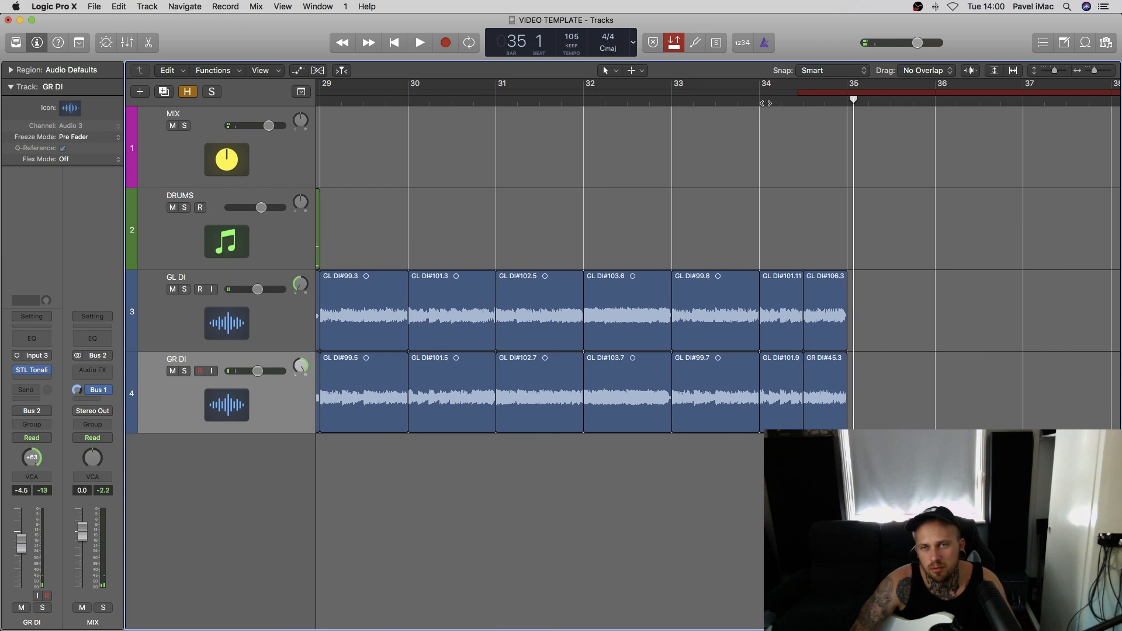
Step: Record a new MIDI part on the DRUMS track from bar 28, punched in at bar 29 and running to bar 35
scroll(756, 208, left, 5)
click(435, 101)
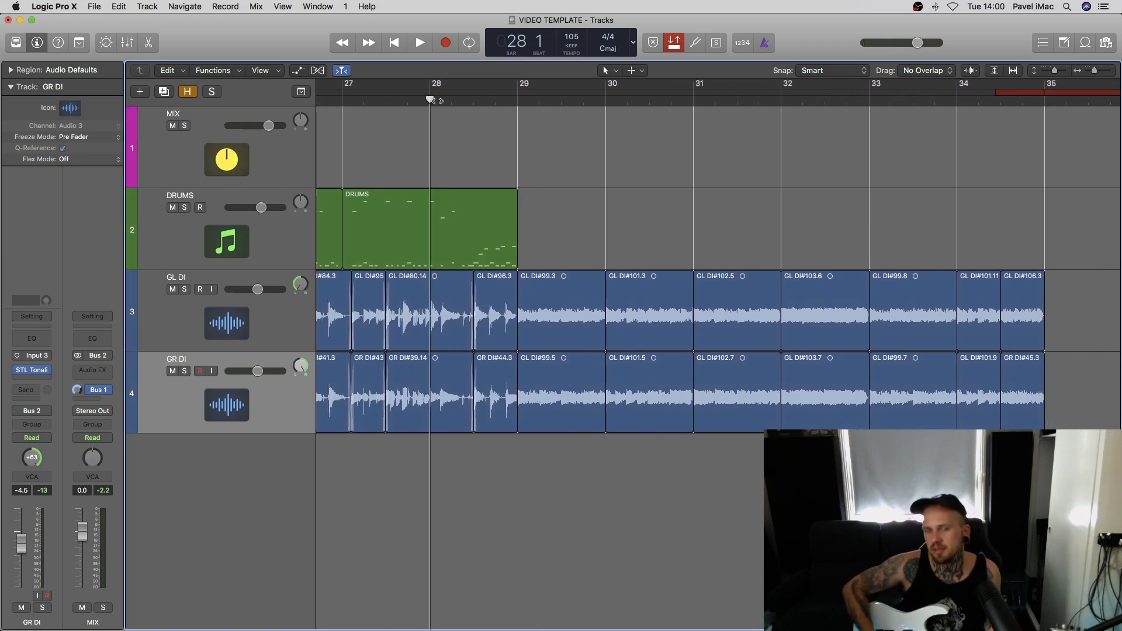
click(264, 248)
scroll(265, 248, right, 2)
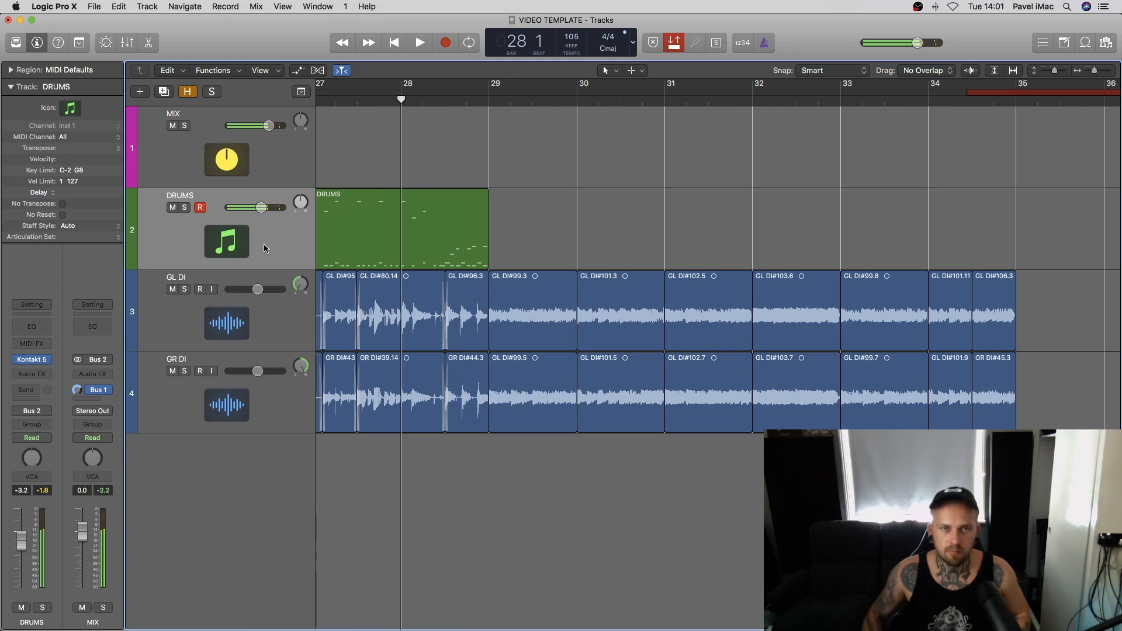
key(space)
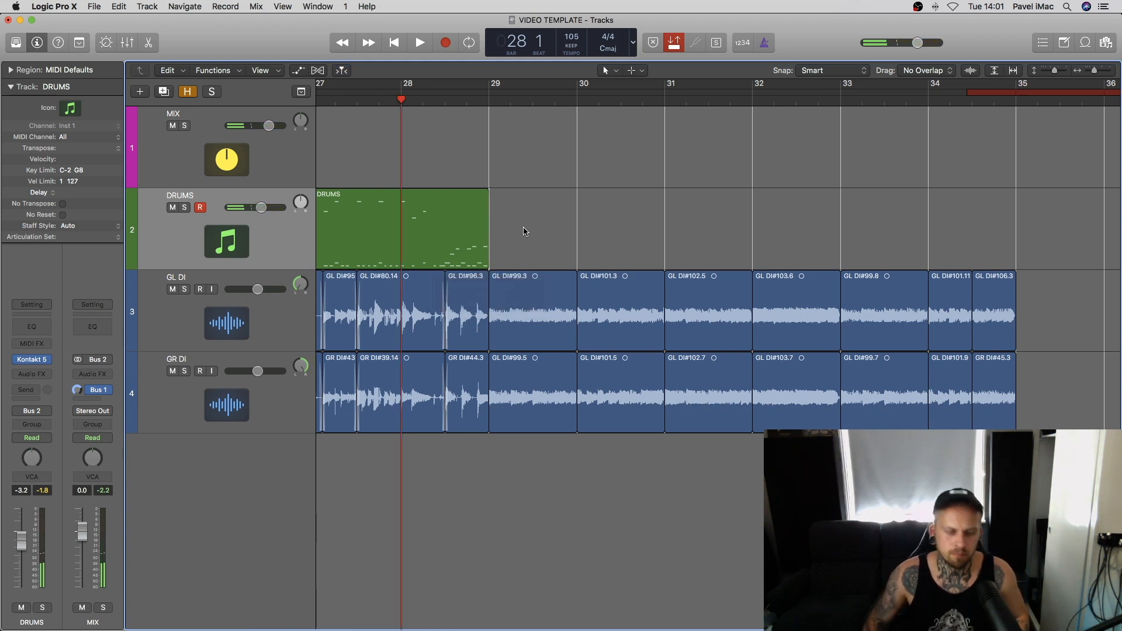
key(r)
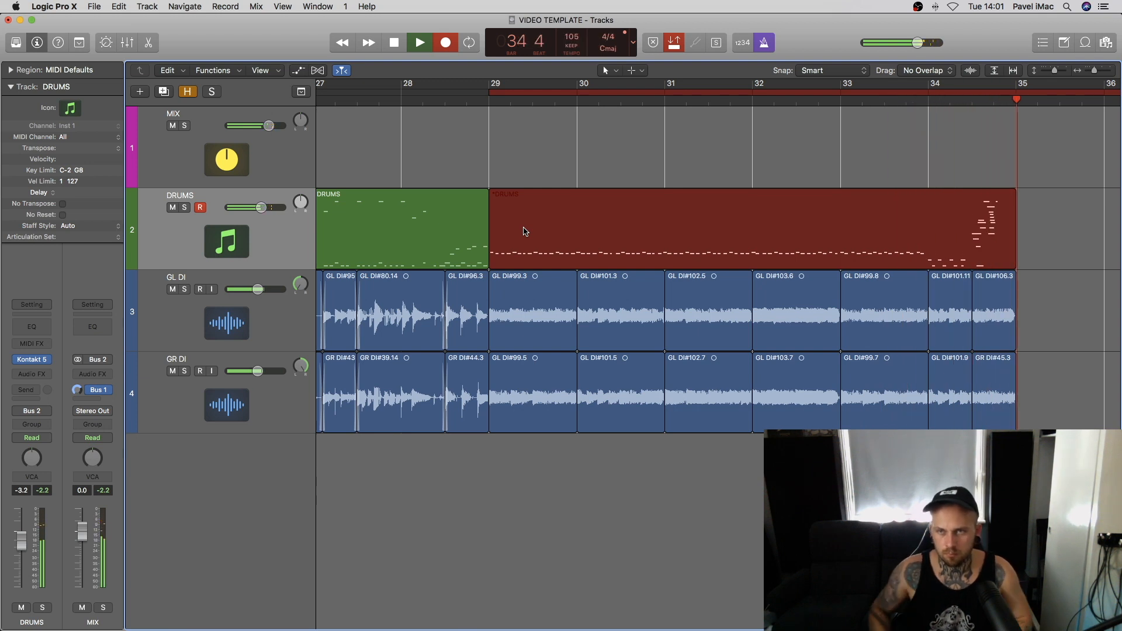
key(space)
Step: Open the new drum region in the Piano Roll and delete the fill notes near its end
double_click(990, 224)
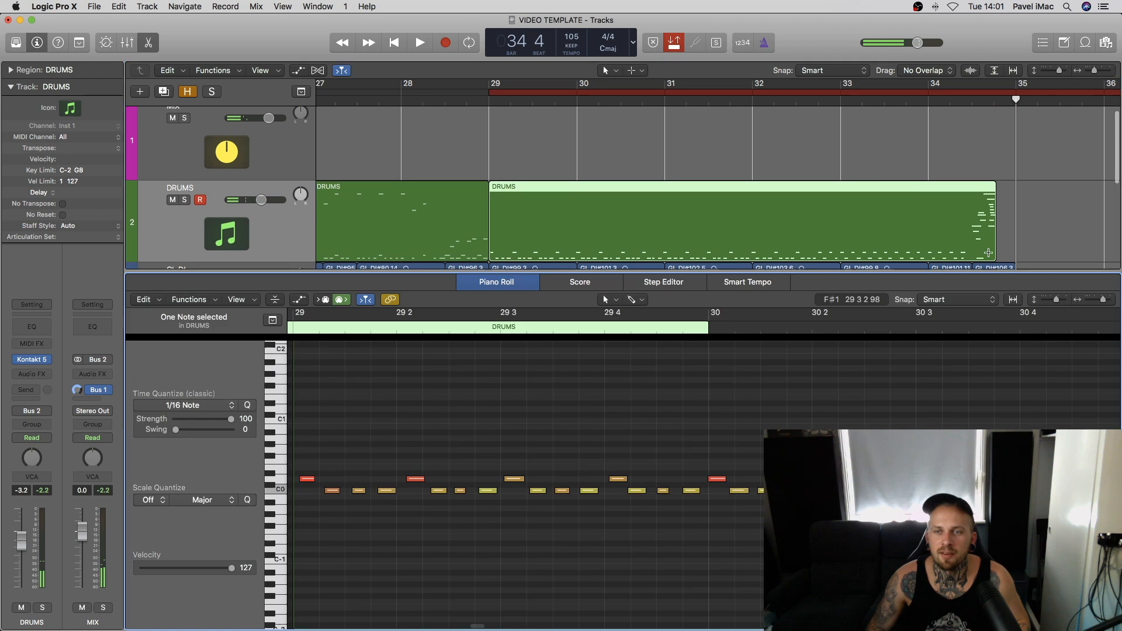
scroll(839, 413, right, 10)
scroll(839, 412, up, 2)
drag(766, 369, 589, 508)
key(Delete)
Step: Select the remaining drum notes from bar 29 and quantize them to 1/16 notes
scroll(614, 502, left, 10)
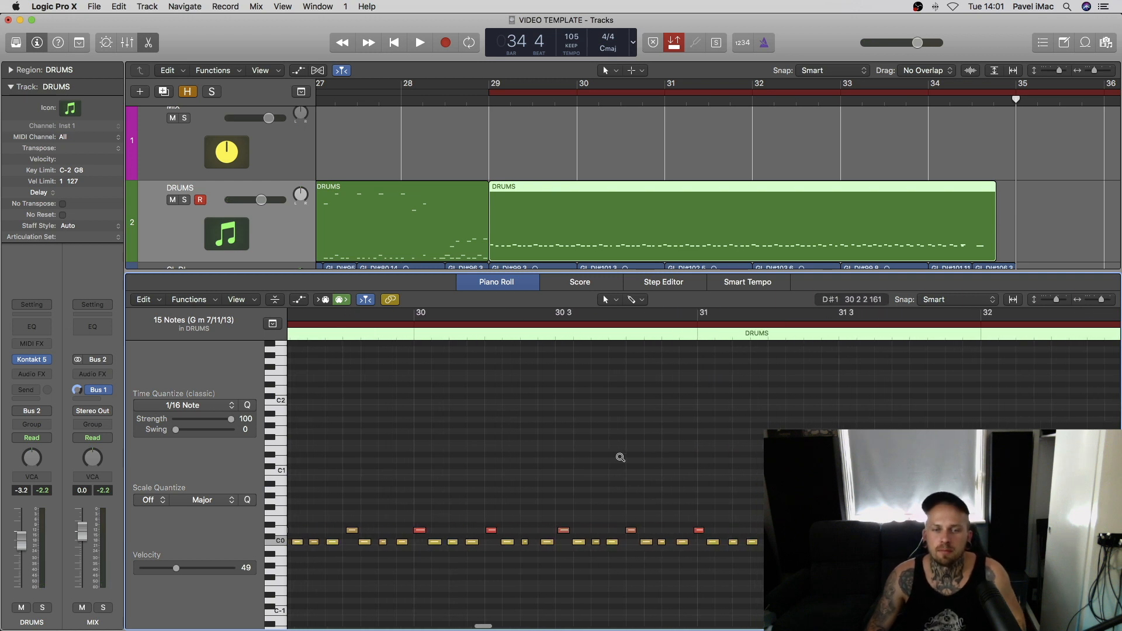
scroll(620, 459, down, 5)
drag(452, 432, 1099, 544)
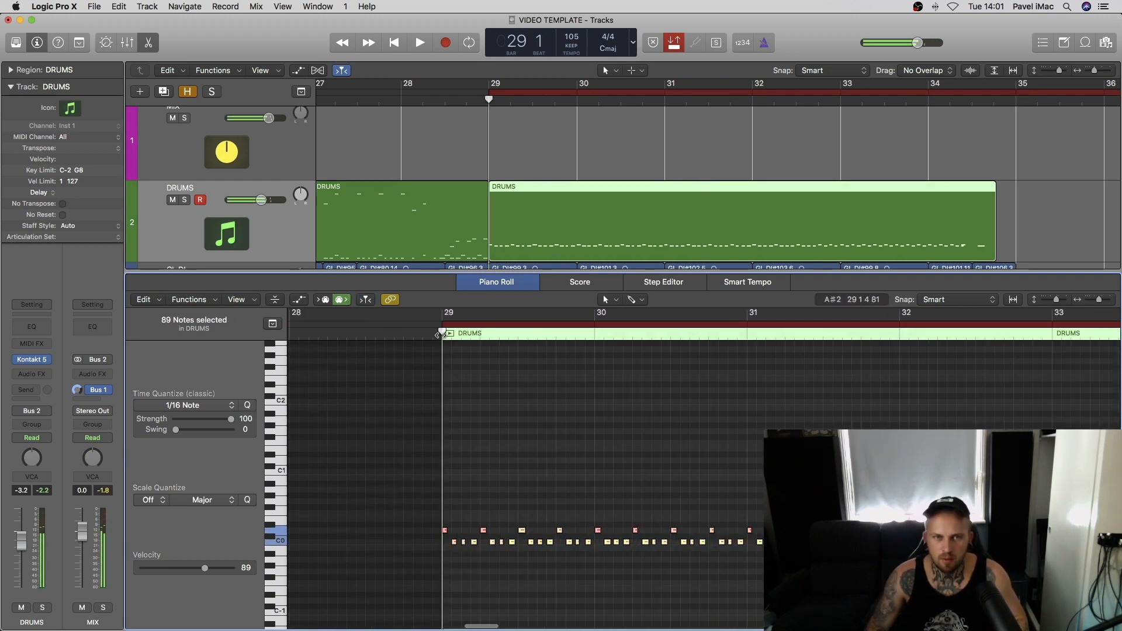
scroll(539, 500, down, 2)
click(611, 401)
Step: Add an extra accent note in the second half of beat 4 of bar 29 and play the drum part back
key(space)
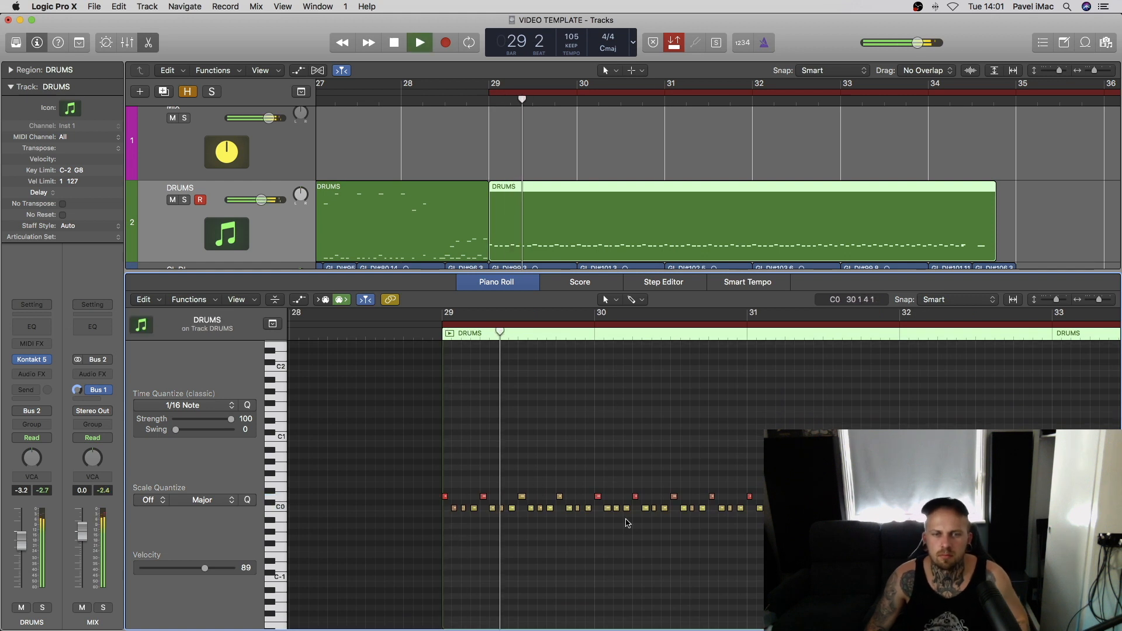
key(space)
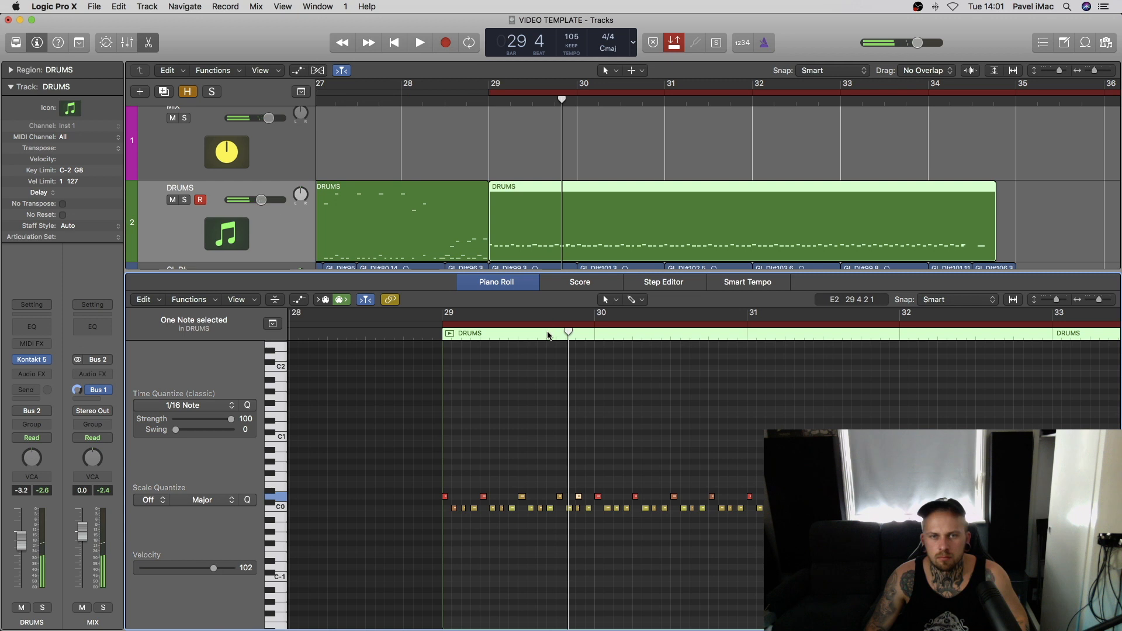
key(space)
scroll(743, 466, right, 3)
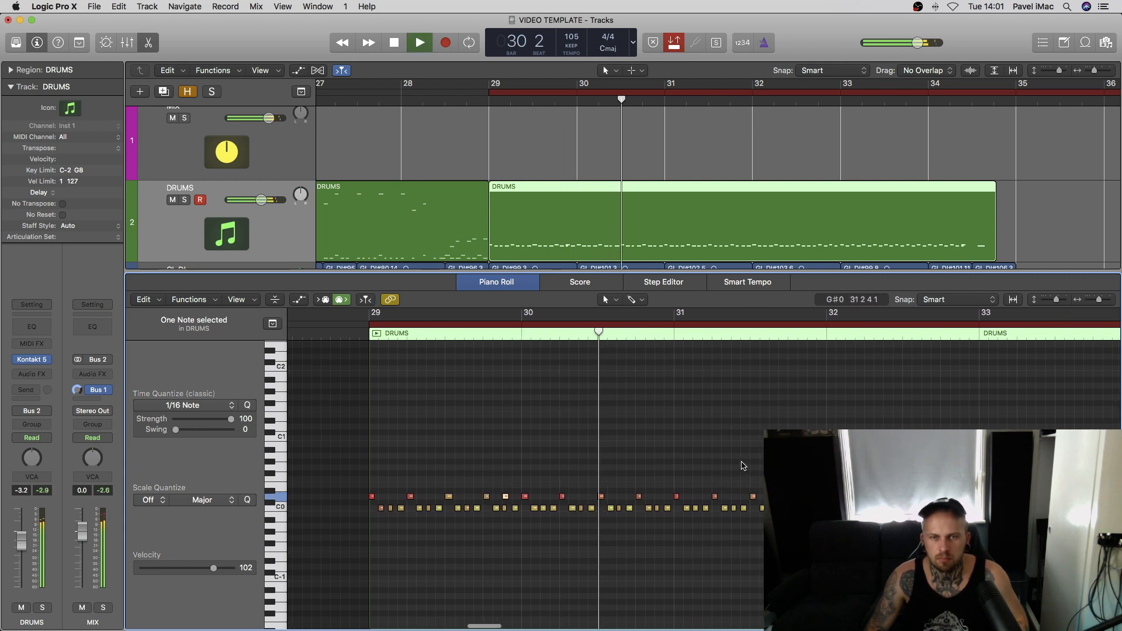
Step: Add matching extra accent notes in the second half of beat 4 of bars 30 and 31, playing the part back
key(space)
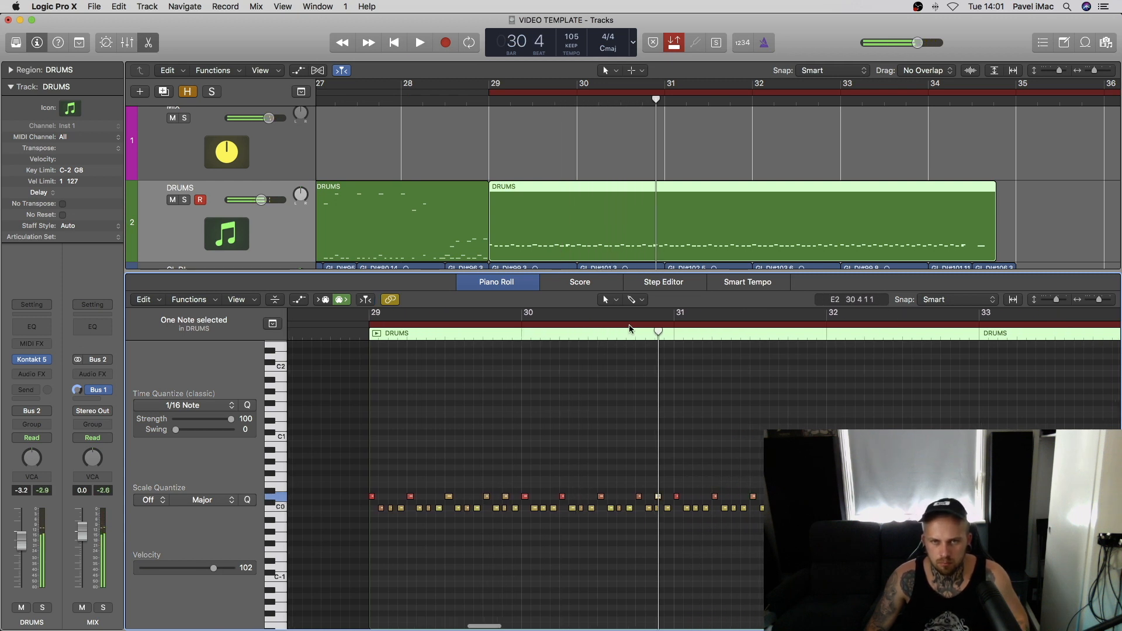
key(space)
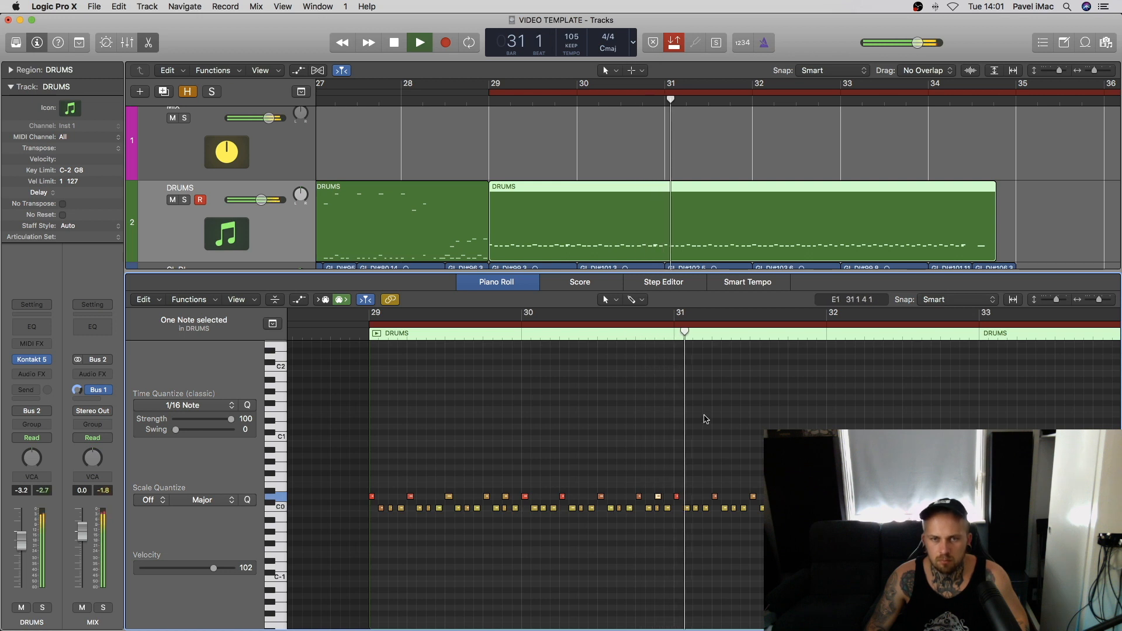
scroll(725, 412, right, 2)
scroll(729, 420, right, 2)
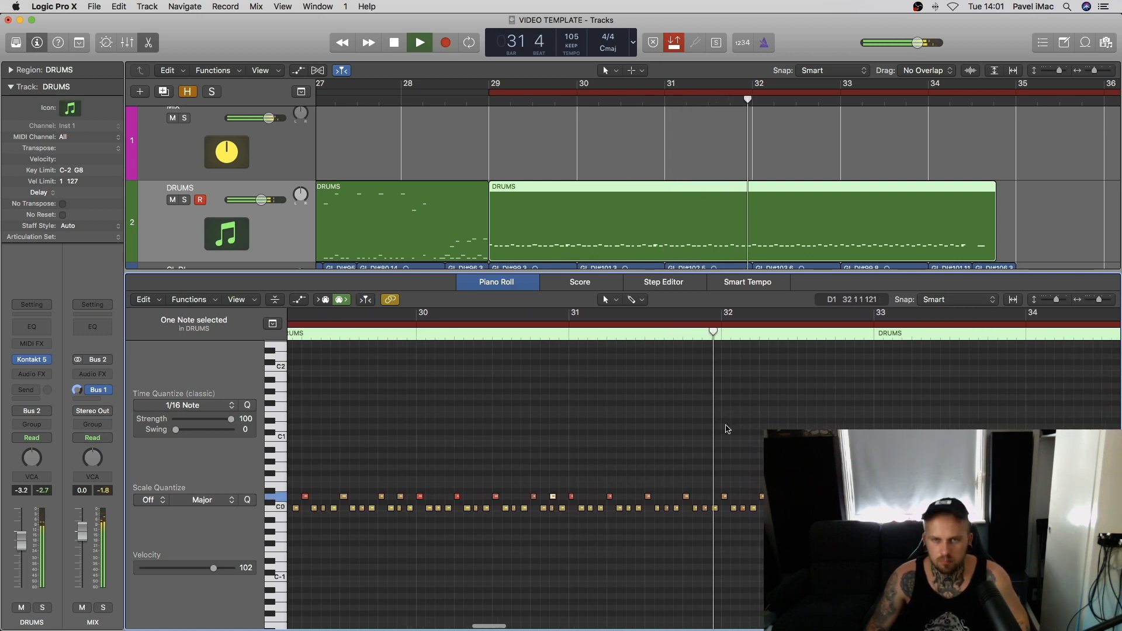
key(space)
key(space)
scroll(668, 338, right, 3)
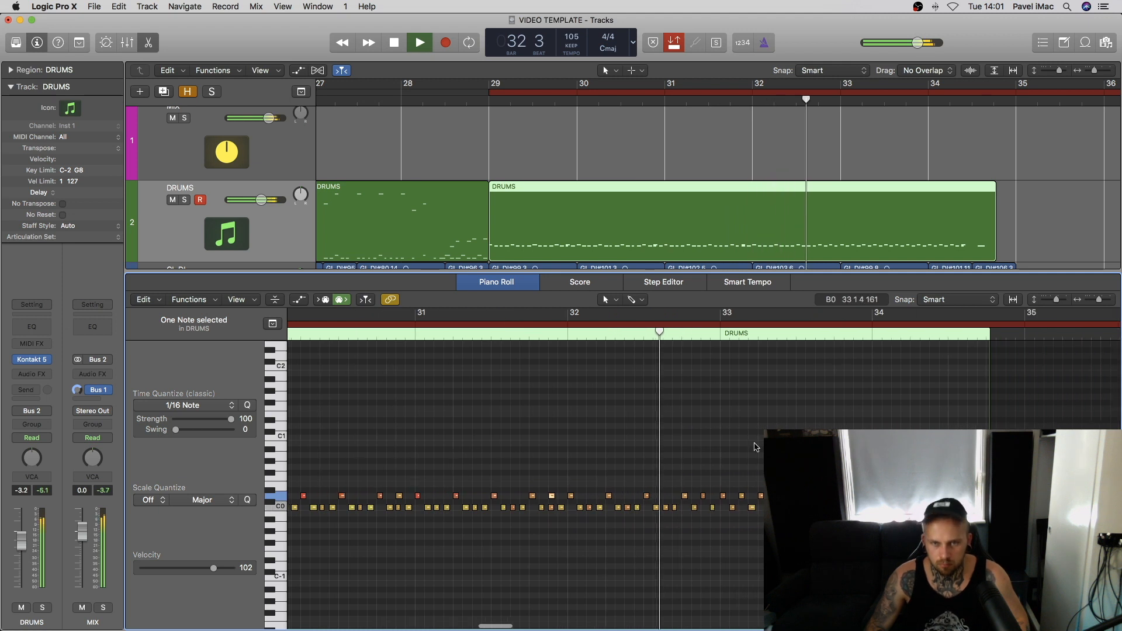
Step: Build a fill at the end of bar 32 from short D0 notes and two notes above C1, adjust their velocity and play it
key(space)
key(super+Right)
key(super+Right)
drag(656, 496, 674, 450)
drag(674, 451, 676, 420)
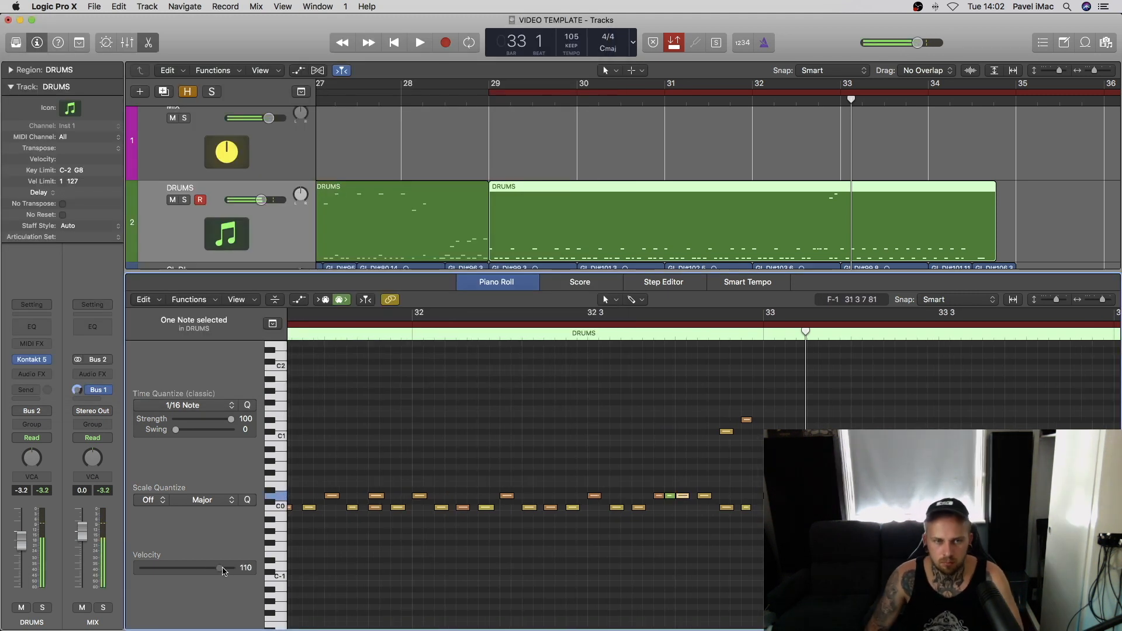
key(space)
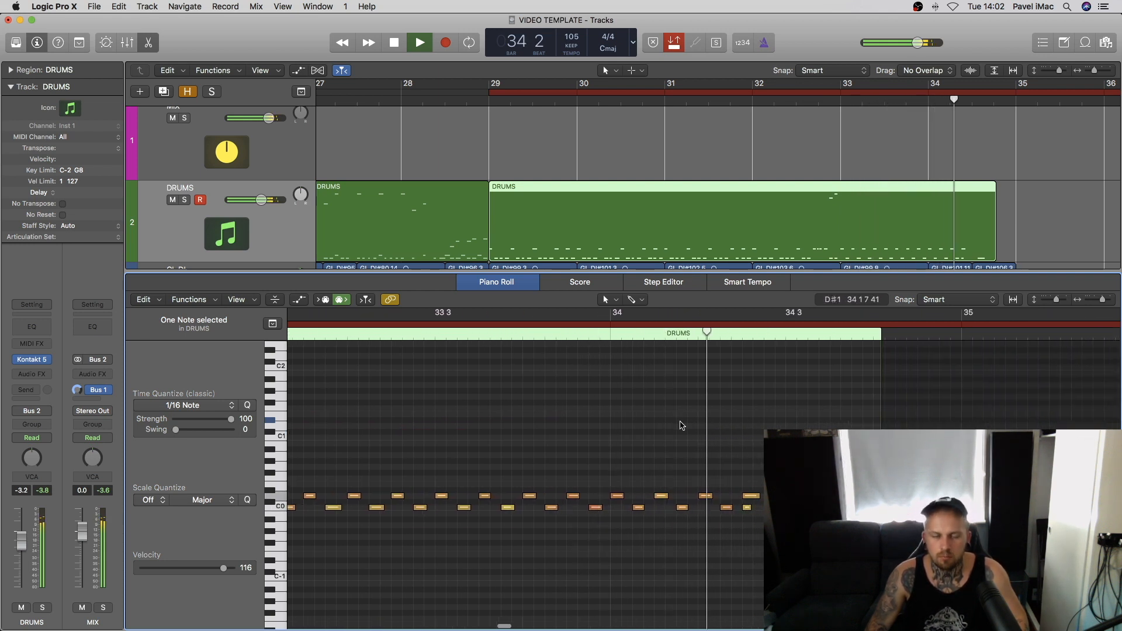
Step: Move the first D0 note of bar 34 a 1/32 note later than the downbeat
key(space)
key(comma)
key(super+Right)
drag(619, 496, 638, 497)
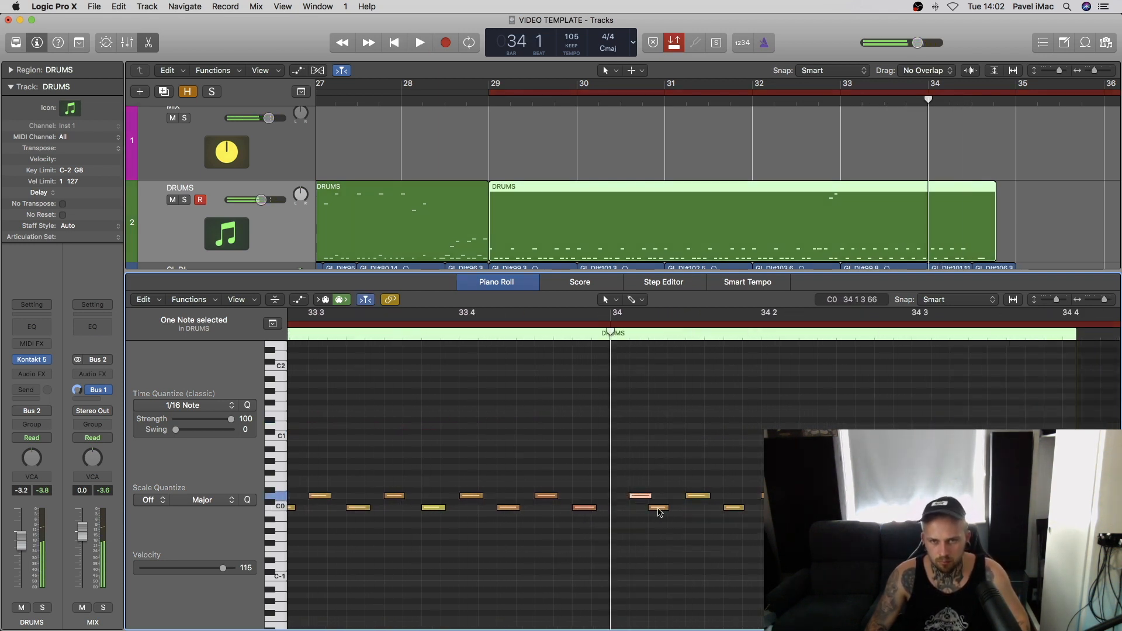
key(super+Left)
key(super+Left)
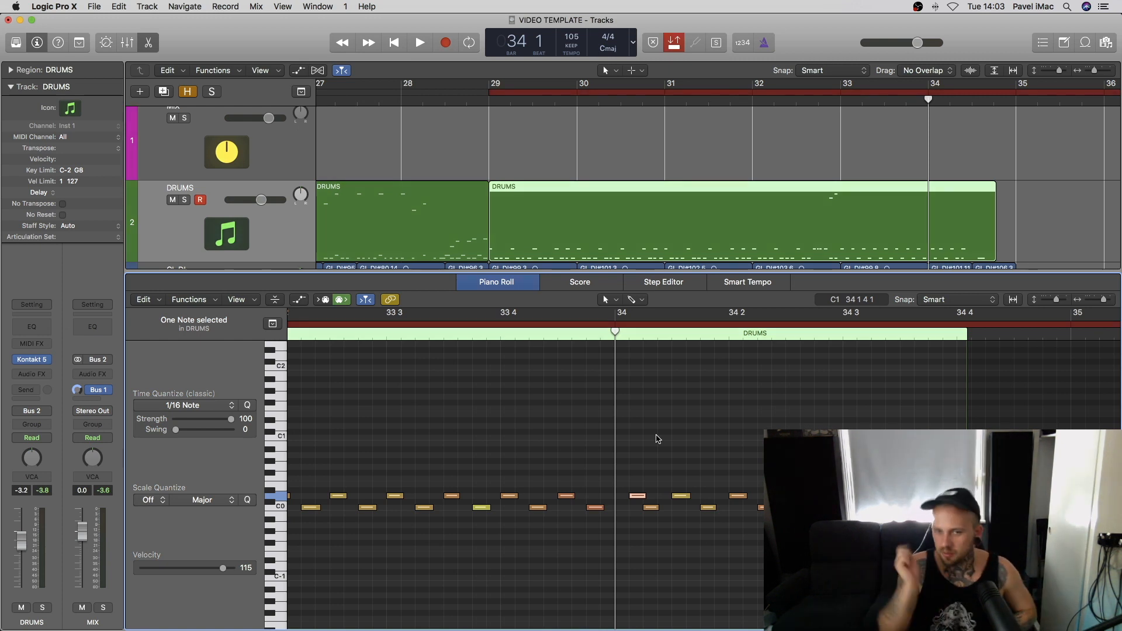
Step: Fill beat 1 of bar 34 with a run of five consecutive short D0 notes and play it back
key(super+Right)
key(space)
key(ctrl+m)
key(space)
key(space)
key(space)
scroll(696, 502, right, 1)
key(ctrl+m)
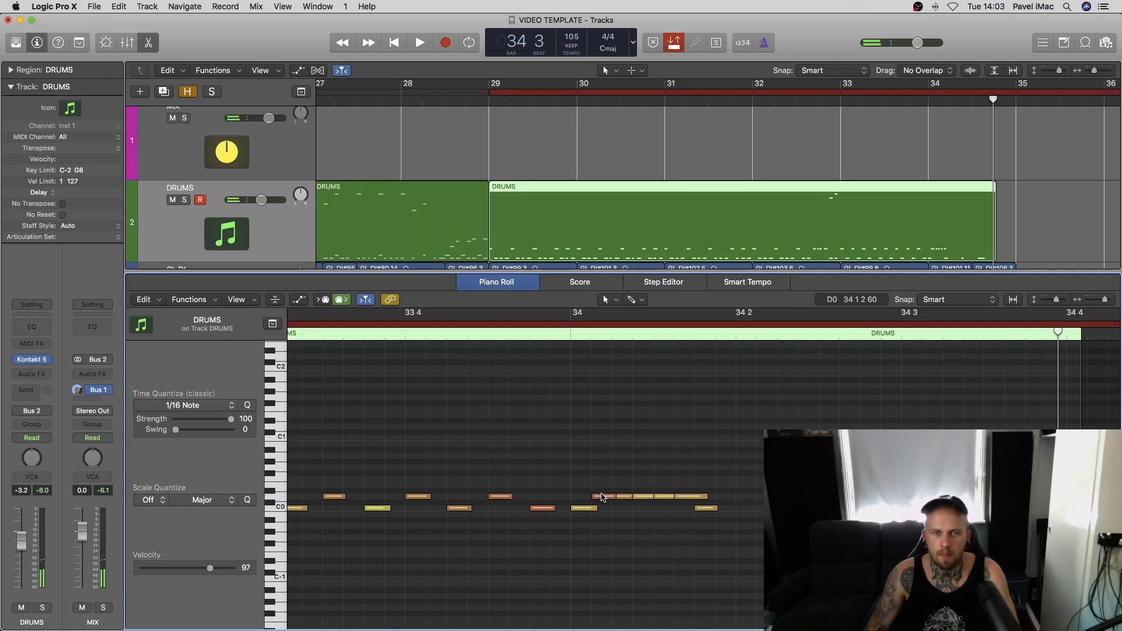
Step: Lower the velocities within the five-note run and repeat the run twice more across bar 34
click(604, 498)
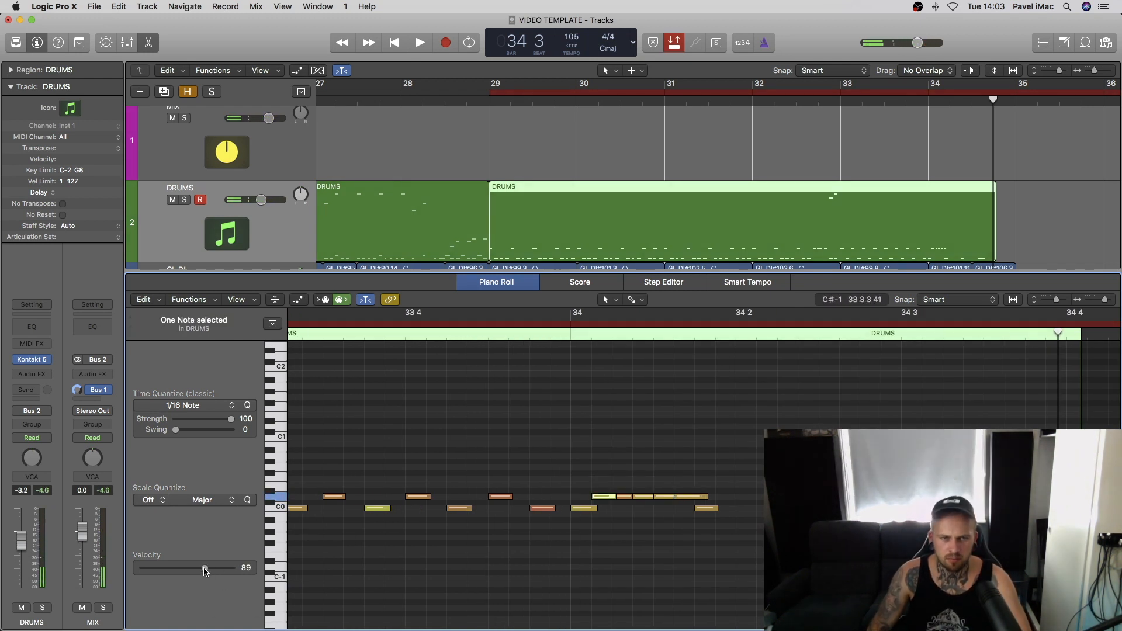
key(space)
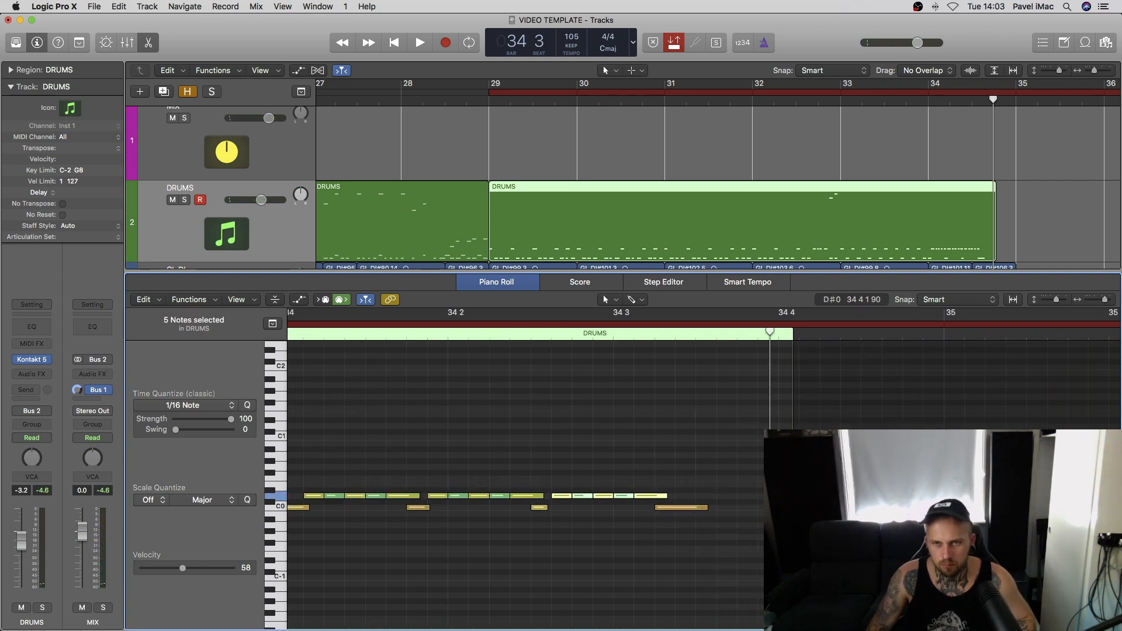
key(space)
Step: Shift the fast D0 notes to start on the downbeat of bar 34 and delete the C0 note there
click(658, 496)
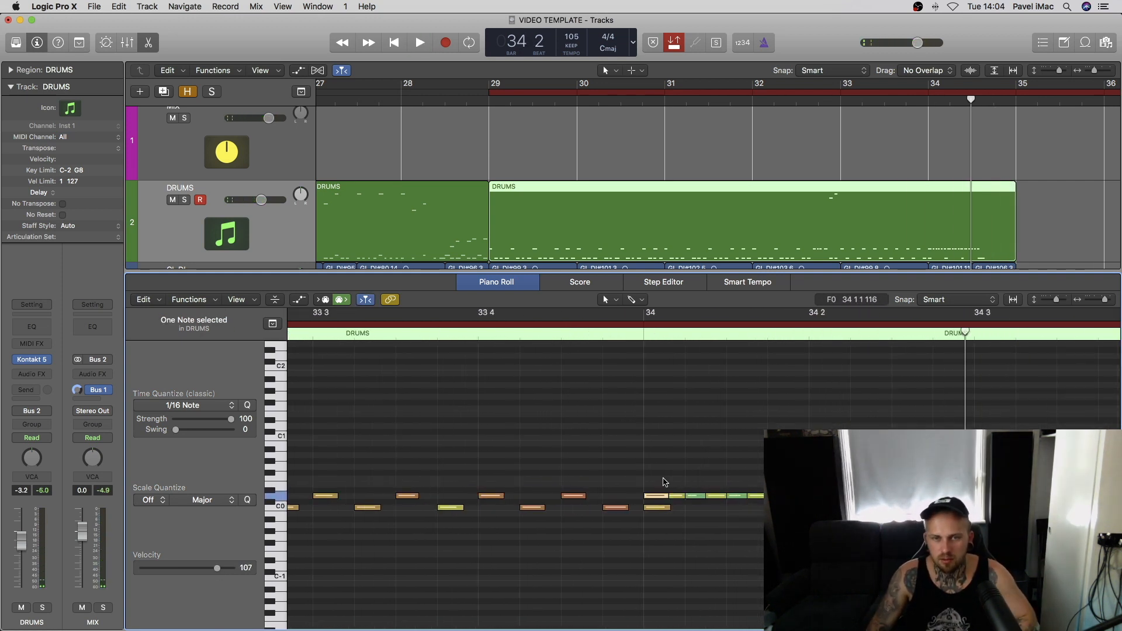
key(BackSpace)
drag(663, 482, 759, 501)
drag(675, 496, 655, 496)
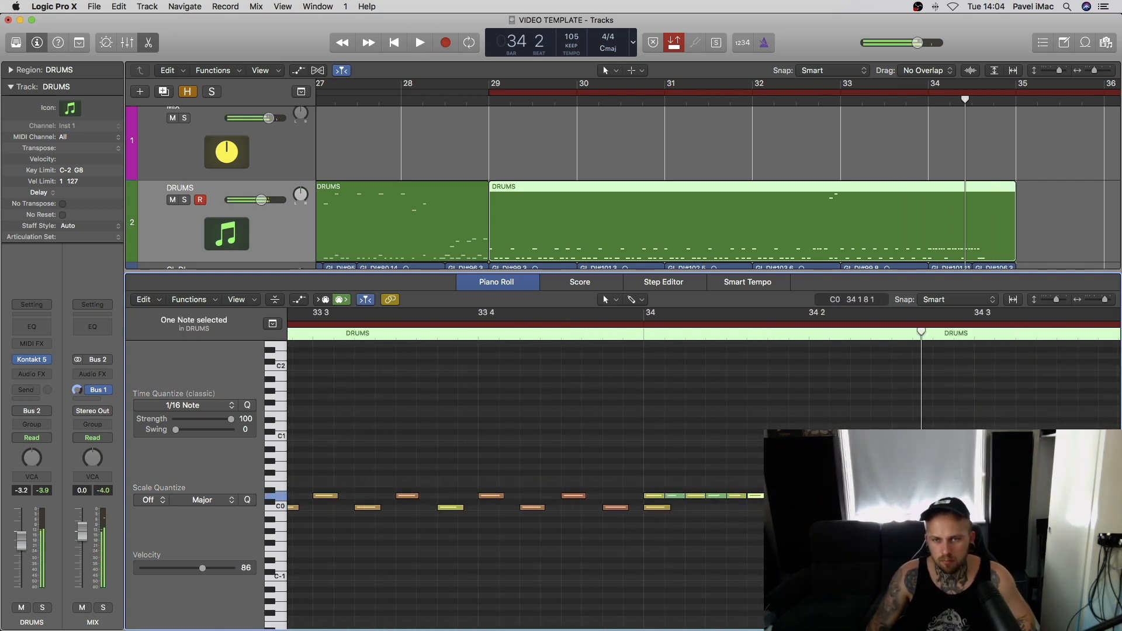
click(657, 507)
key(BackSpace)
Step: Add four alternating high accent notes across bar 34 at velocity 120
mouse_move(654, 496)
mouse_down()
mouse_move(657, 366)
mouse_move(655, 394)
mouse_up()
drag(202, 568, 227, 569)
super+click(777, 365)
super+click(902, 394)
super+click(1005, 364)
scroll(703, 338, down, 2)
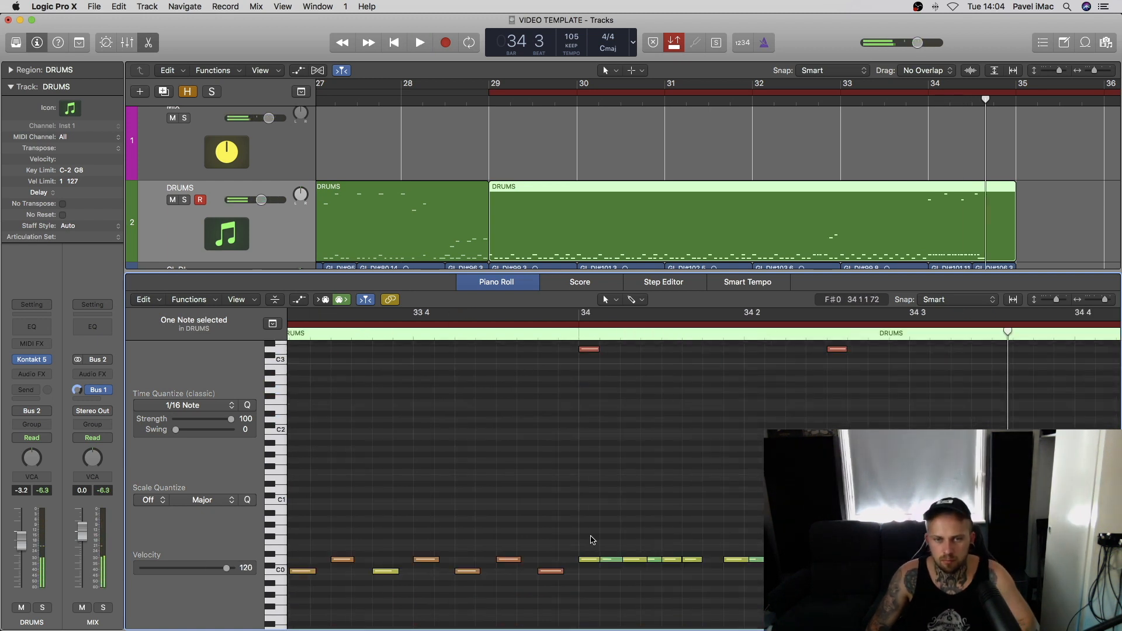
Step: Select the 15 fast D0 notes in bar 34, start the runs a 1/32 later, lower their velocity to 38 and play them
drag(603, 522, 771, 570)
key(space)
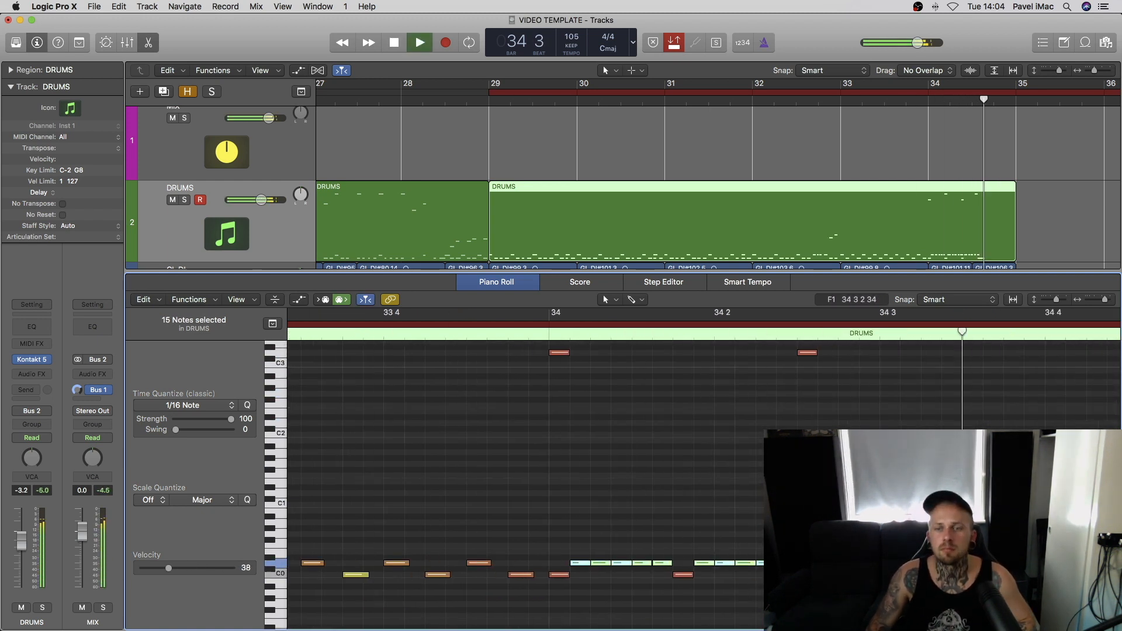
key(space)
Step: Add a short closing fill with higher notes at the end of bar 34 and play it back
scroll(731, 372, right, 5)
super+click(843, 504)
super+click(803, 515)
super+click(731, 579)
drag(730, 578, 731, 573)
key(space)
key(space)
Step: Close the Piano Roll and overdub high notes onto the DRUMS part, recording from bar 28 with punch-in at bar 29 to bar 35
double_click(560, 218)
scroll(560, 218, left, 3)
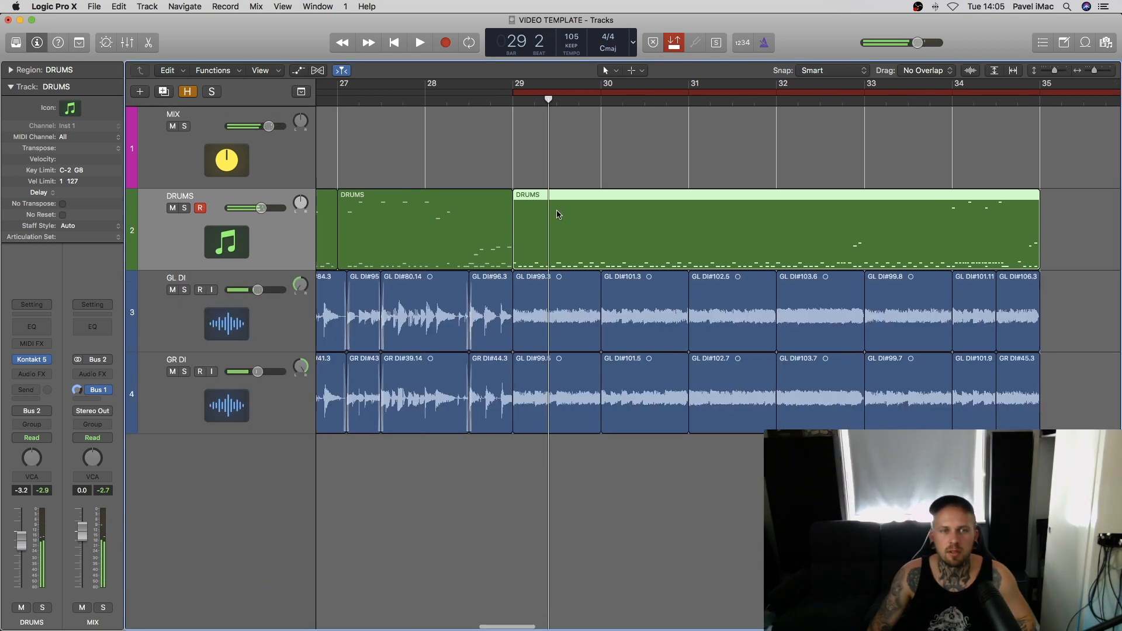
click(446, 103)
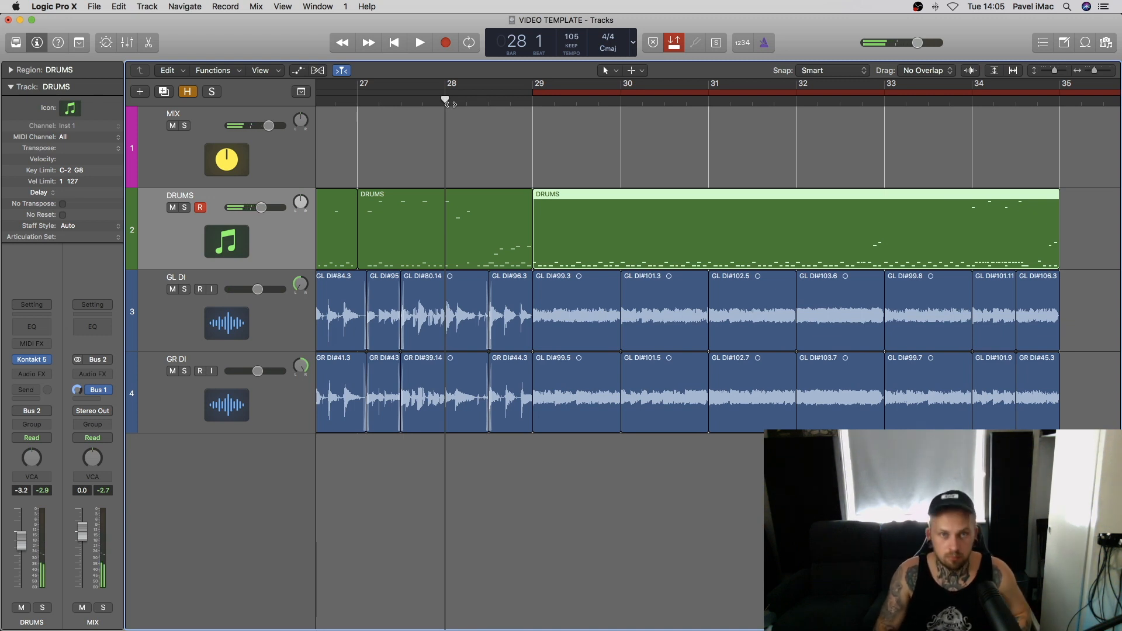
key(r)
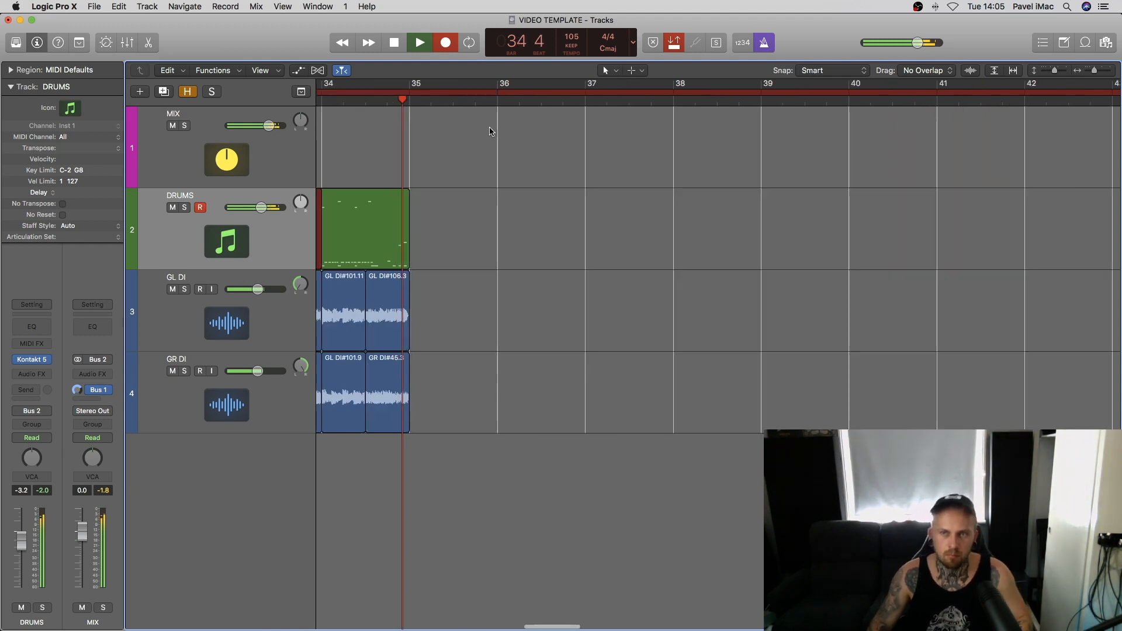
key(space)
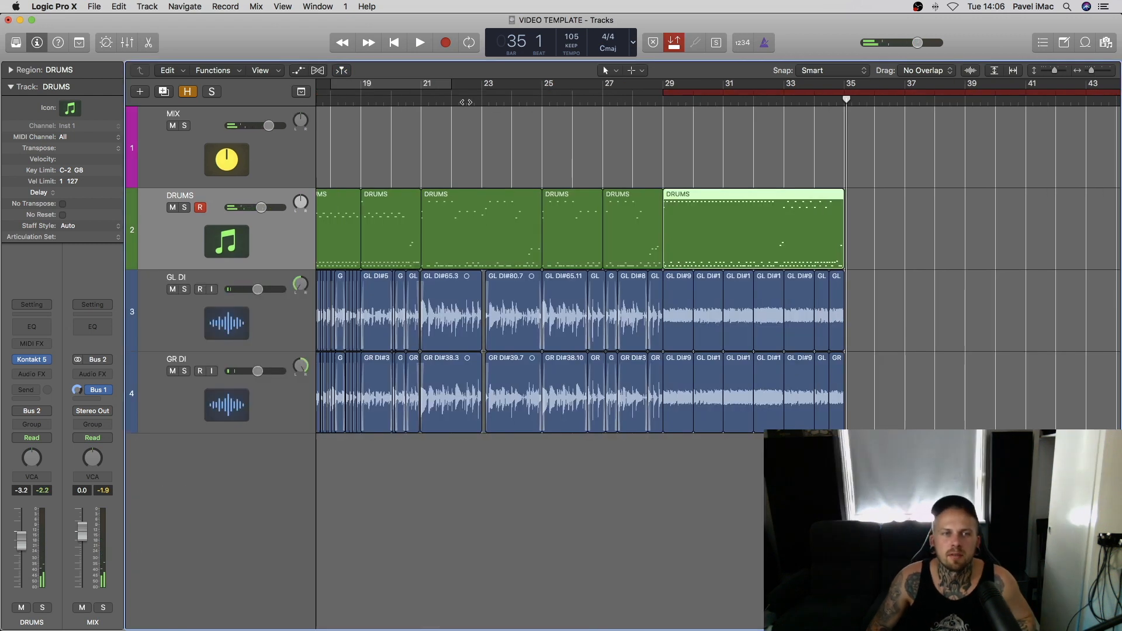
Step: Disarm the DRUMS track and play the song from bar 22 through to bar 35
click(466, 102)
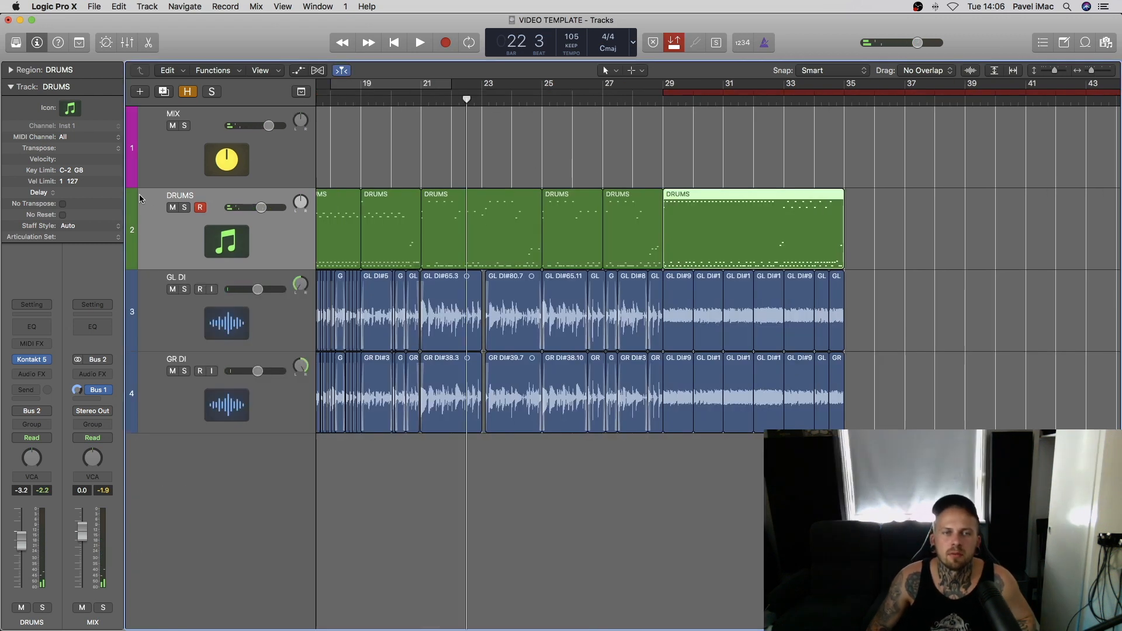
key(space)
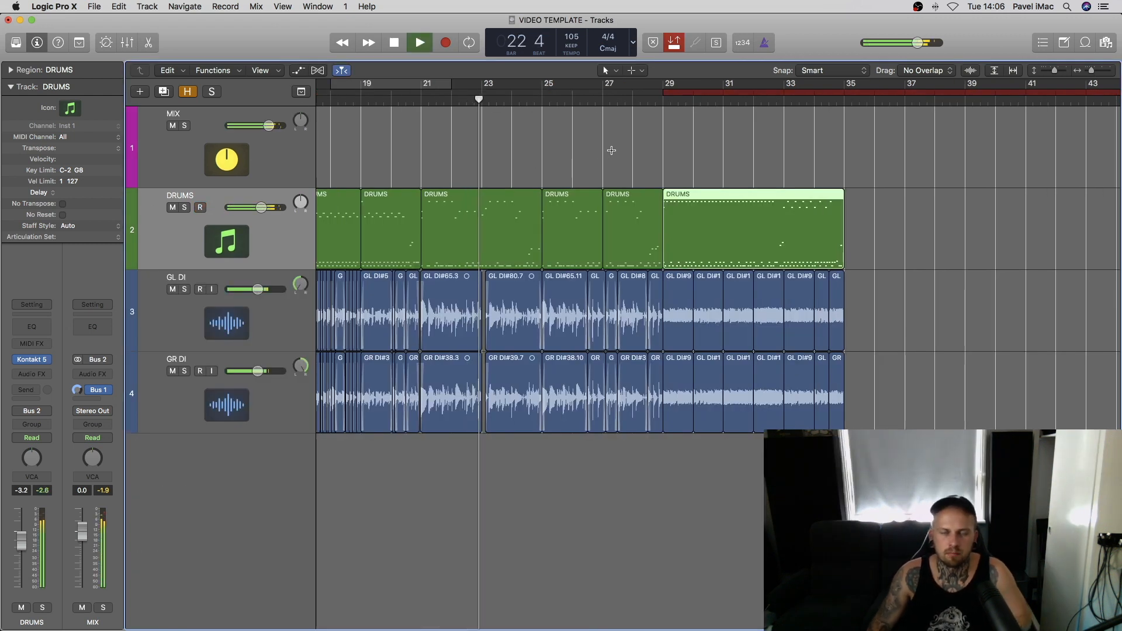
click(625, 130)
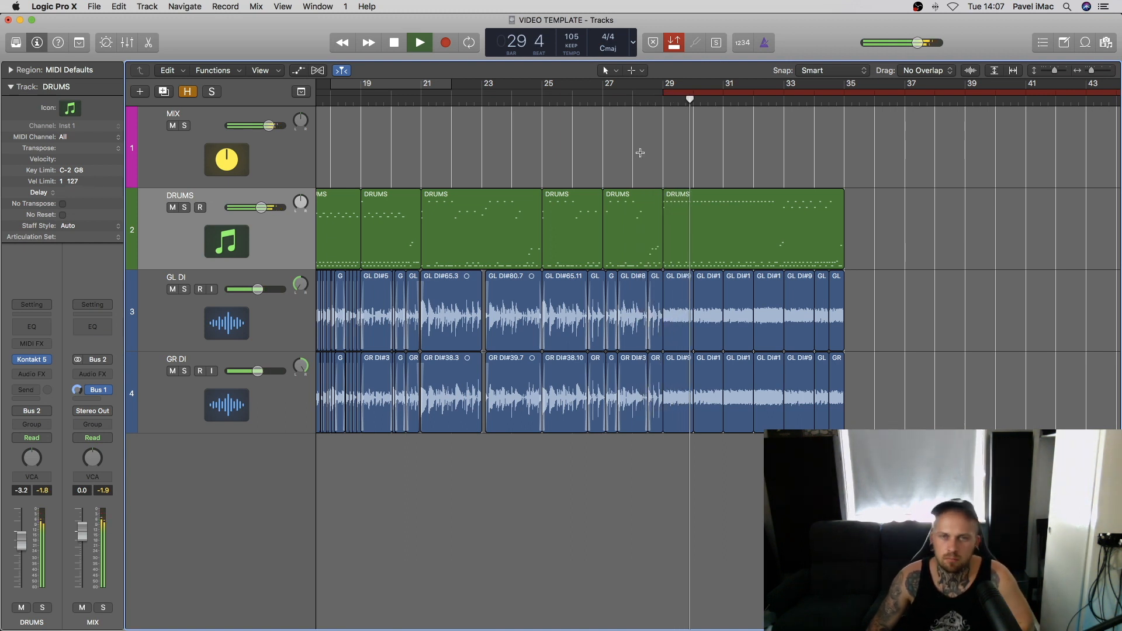
scroll(640, 153, right, 5)
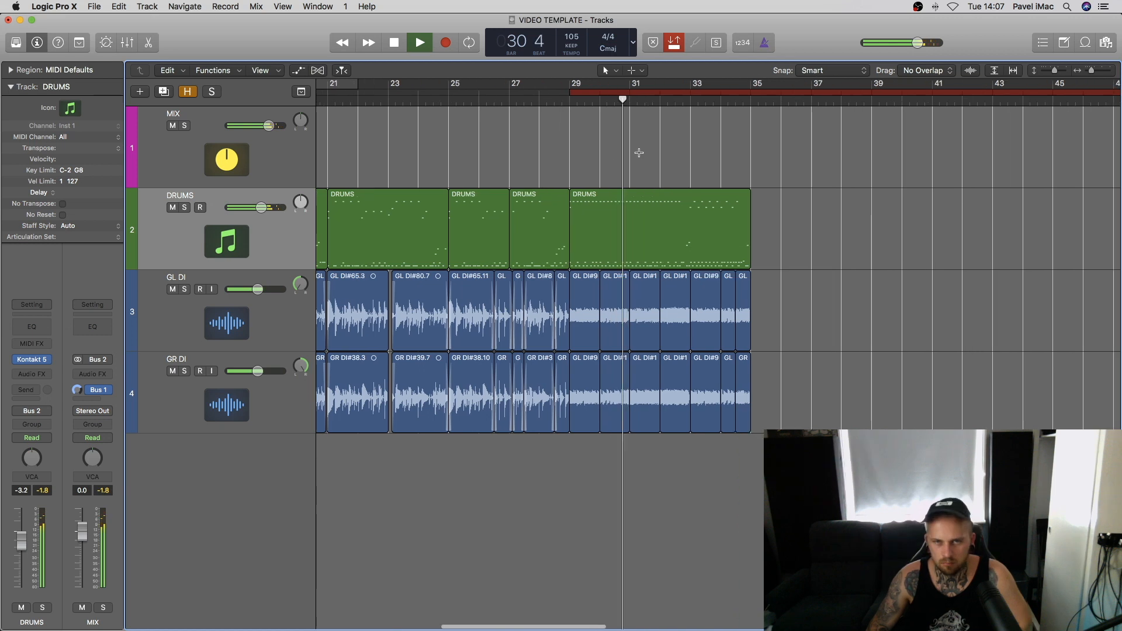
scroll(639, 153, right, 3)
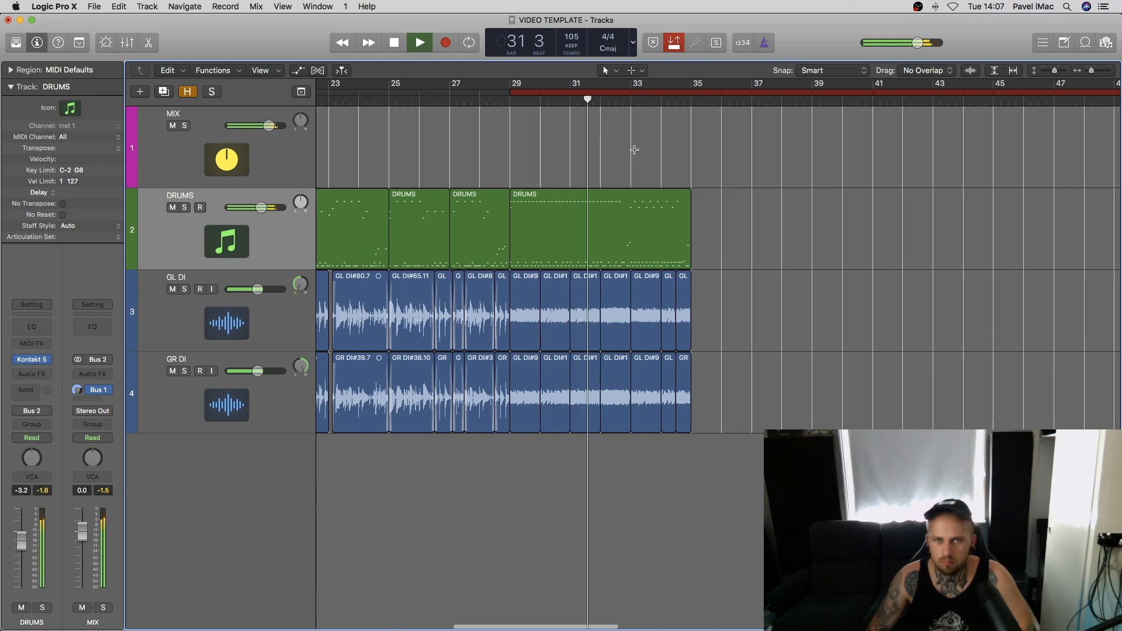
scroll(638, 152, left, 1)
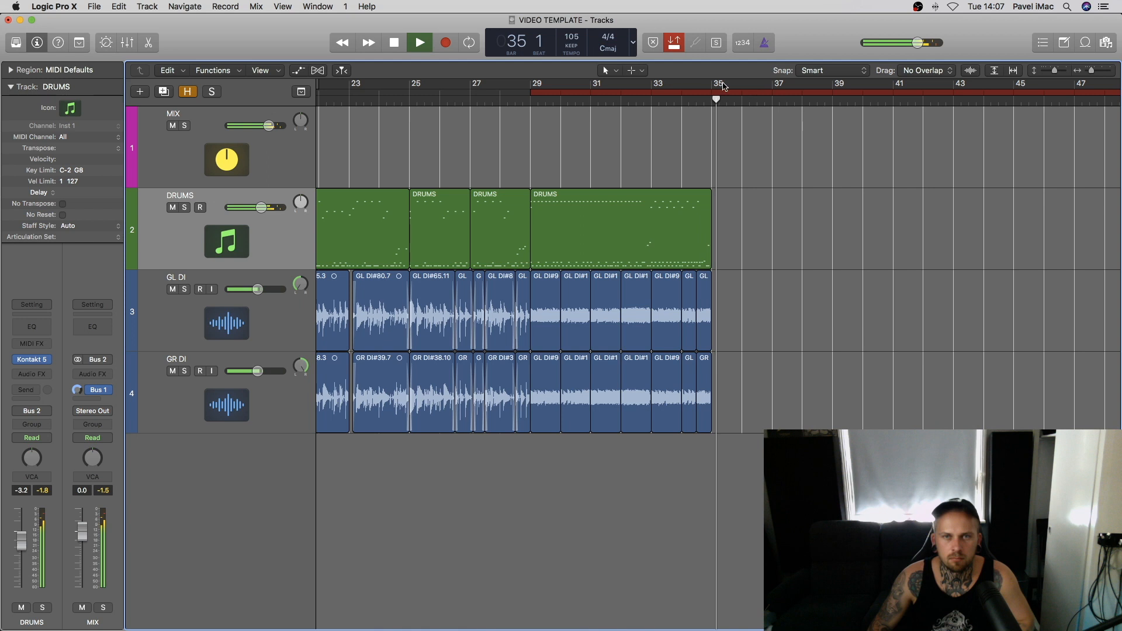
key(space)
click(761, 181)
Step: Show the global tracks and create markers at bars 9, 17 and 29
scroll(755, 201, left, 5)
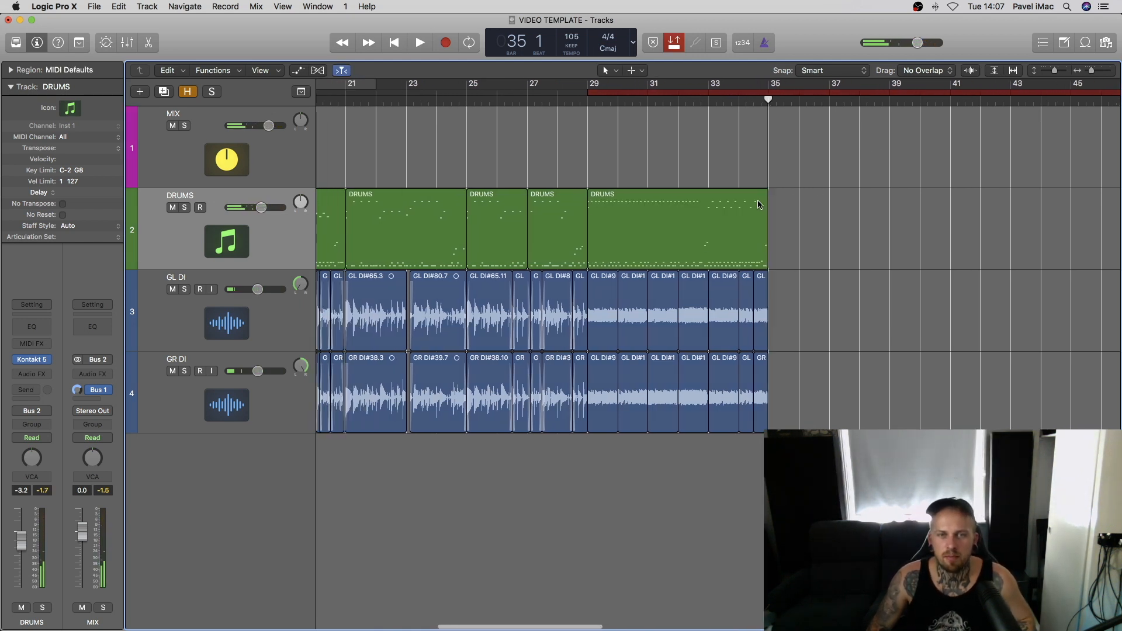
scroll(768, 200, right, 10)
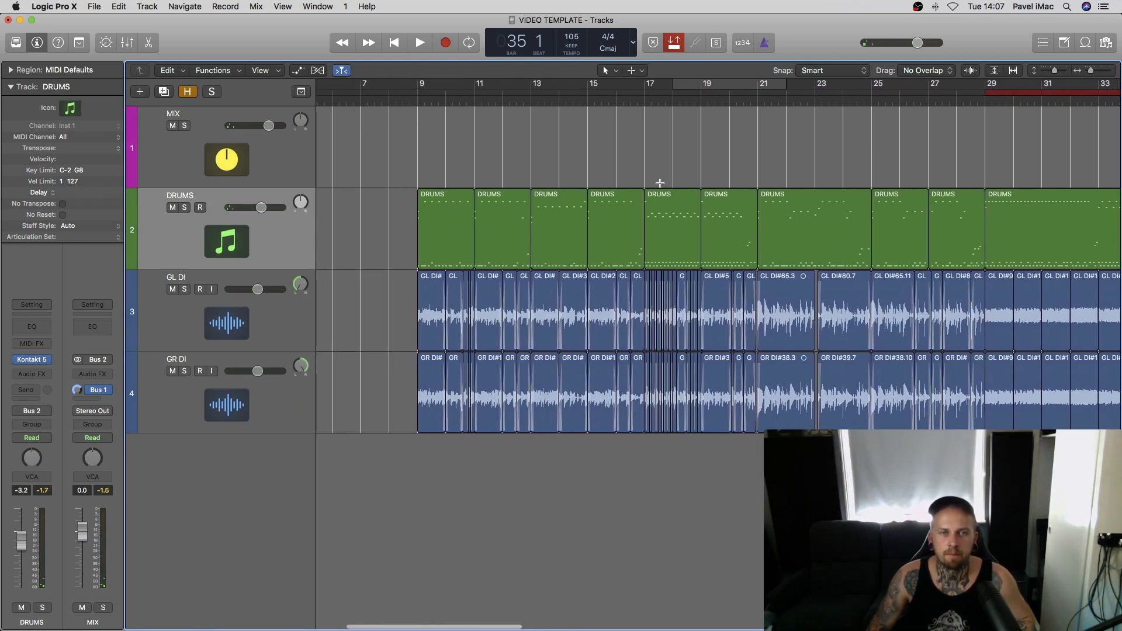
scroll(501, 150, left, 10)
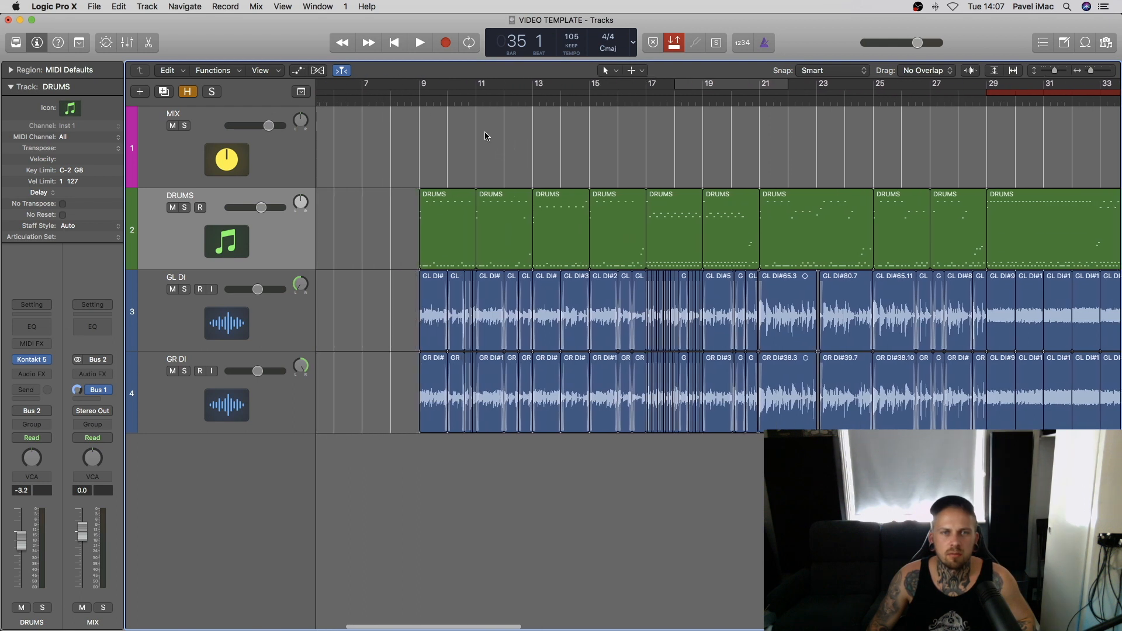
click(421, 106)
click(301, 91)
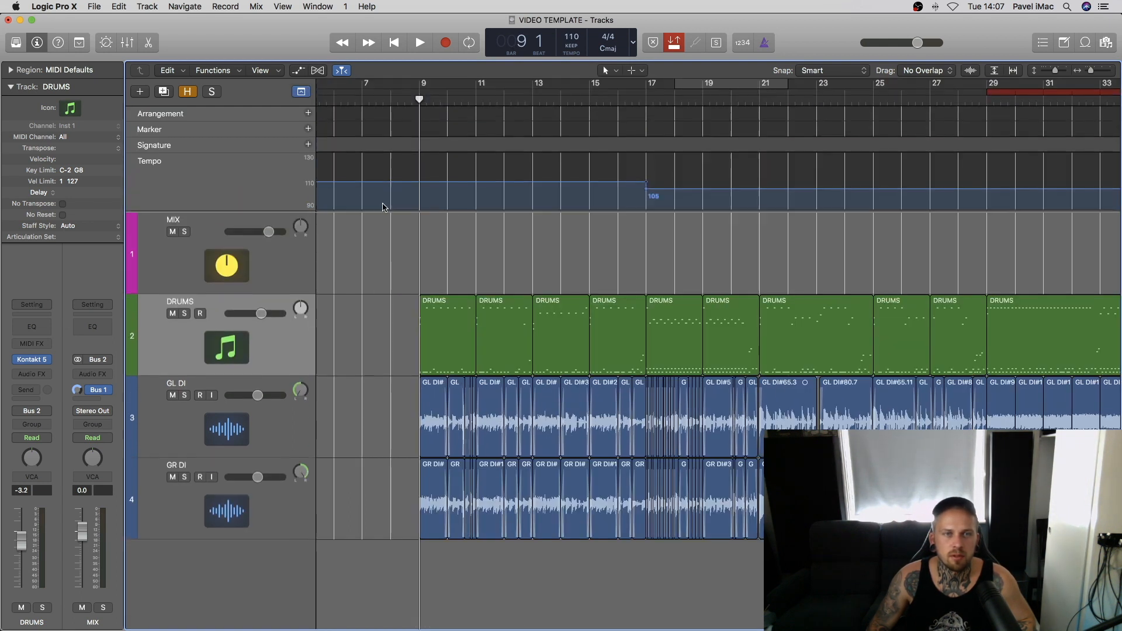
click(308, 129)
key(shift+period)
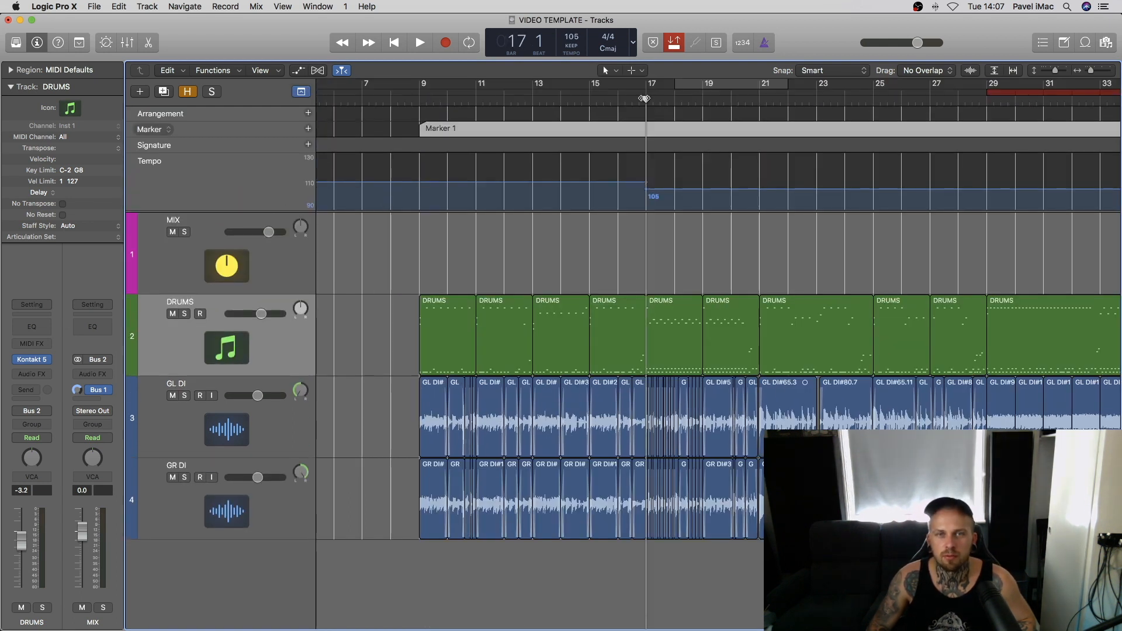
click(308, 128)
scroll(595, 109, right, 5)
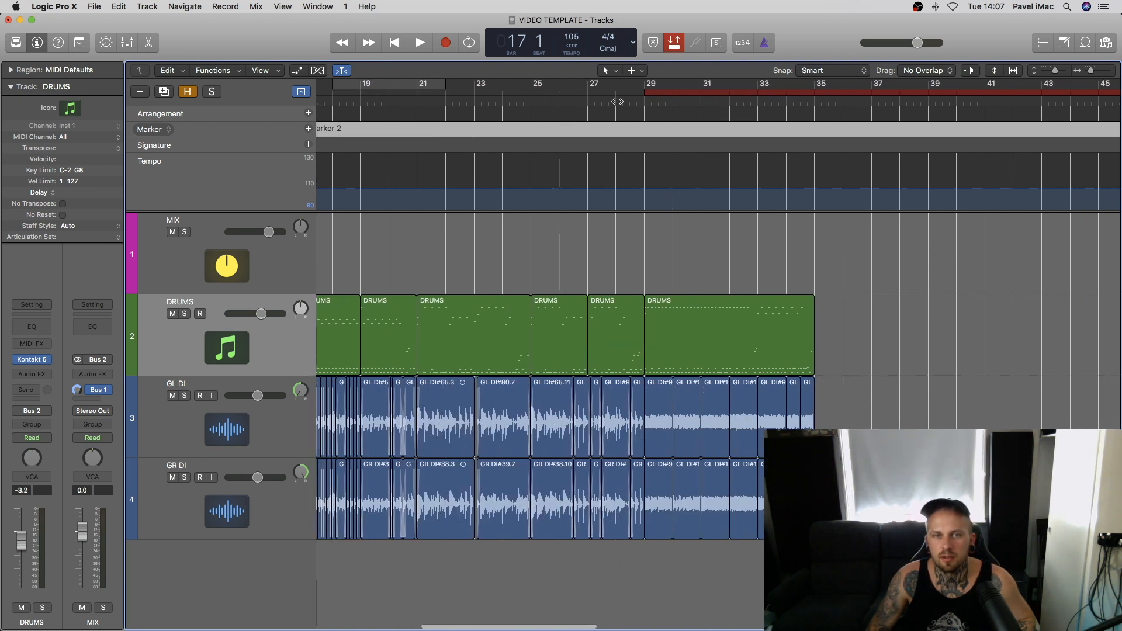
click(645, 104)
click(308, 129)
Step: Rename the markers at bars 9, 17 and 29 as Intro/riff, Verse and Prechrs
scroll(461, 128, left, 5)
double_click(456, 128)
text(Intro/riff)
key(Return)
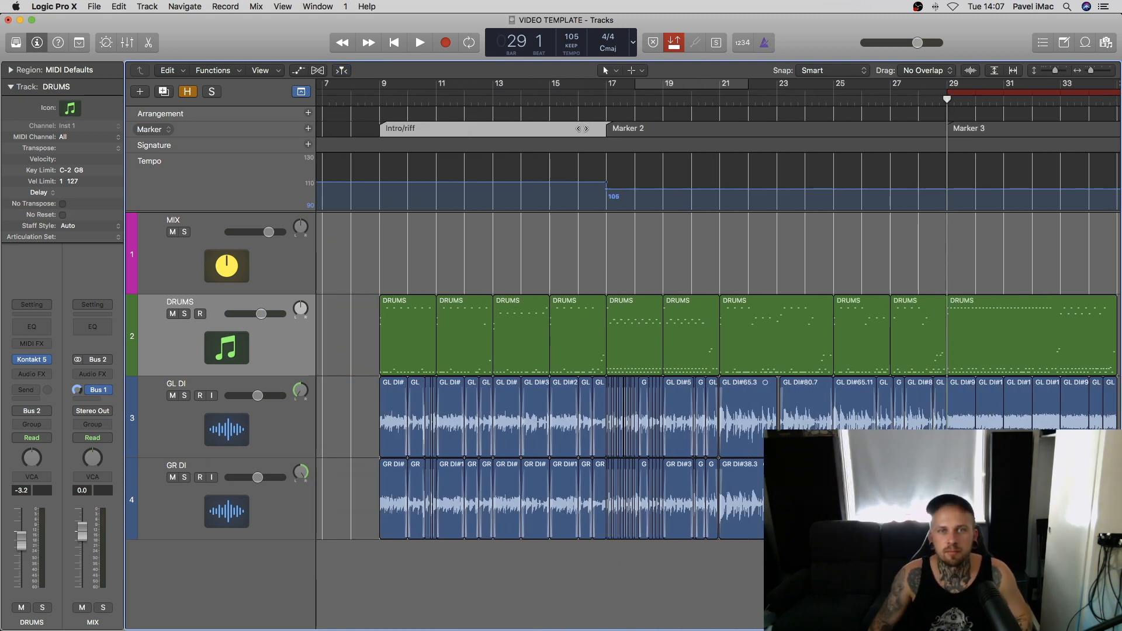
double_click(635, 129)
text(Verse)
key(Return)
double_click(965, 128)
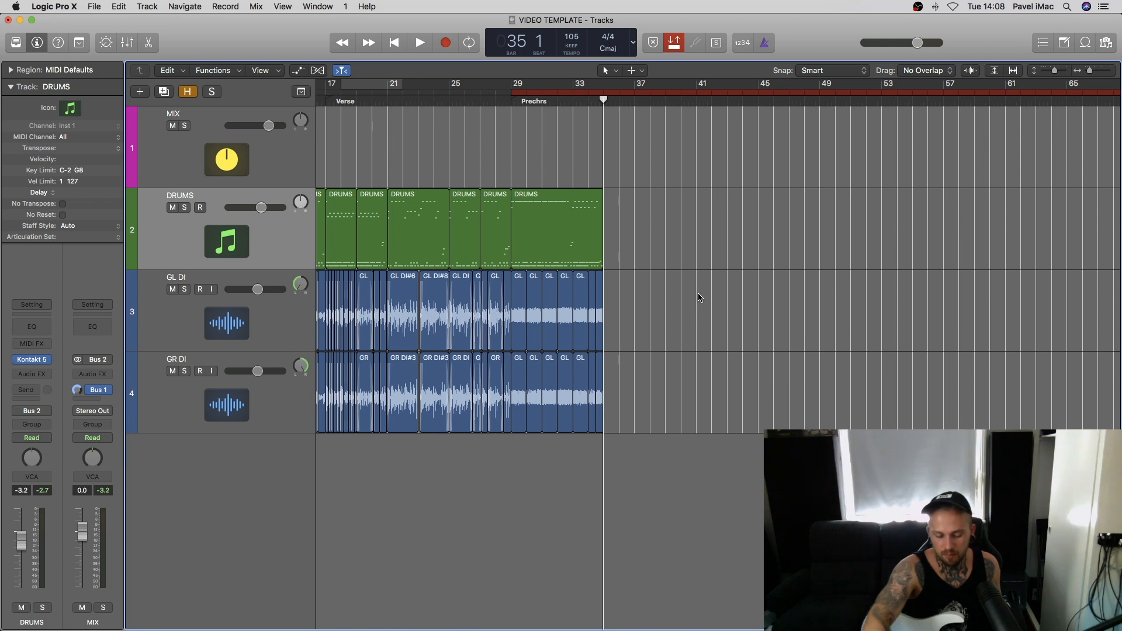
Step: Arm the GL DI track and record a new guitar riff from bar 35 to bar 37, starting playback at bar 34
click(555, 101)
click(271, 310)
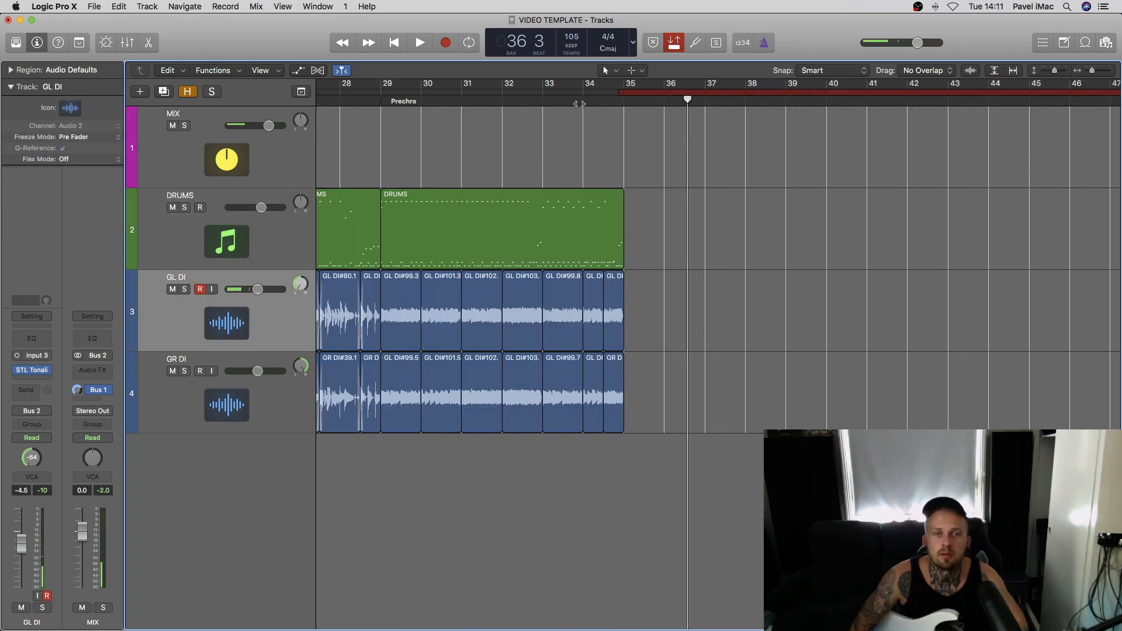
click(583, 103)
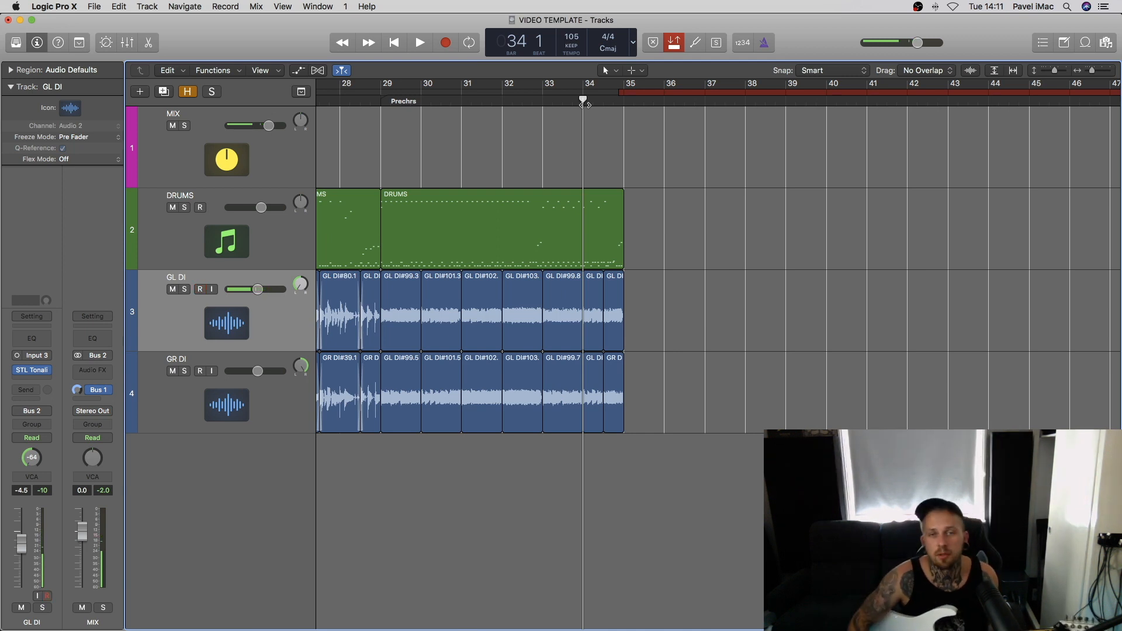
key(space)
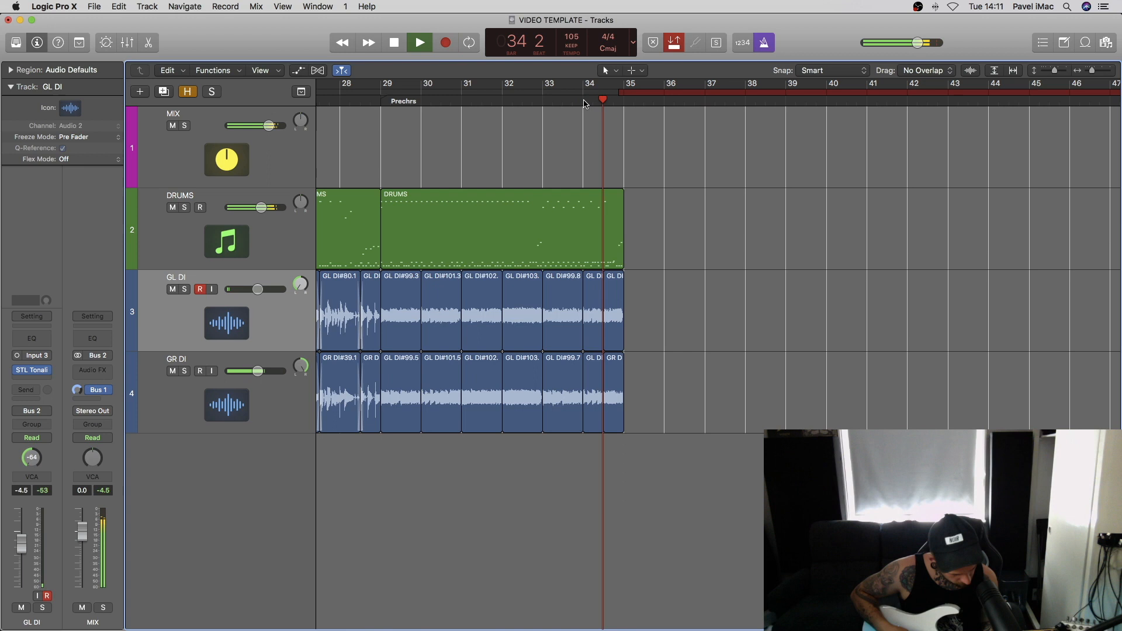
key(r)
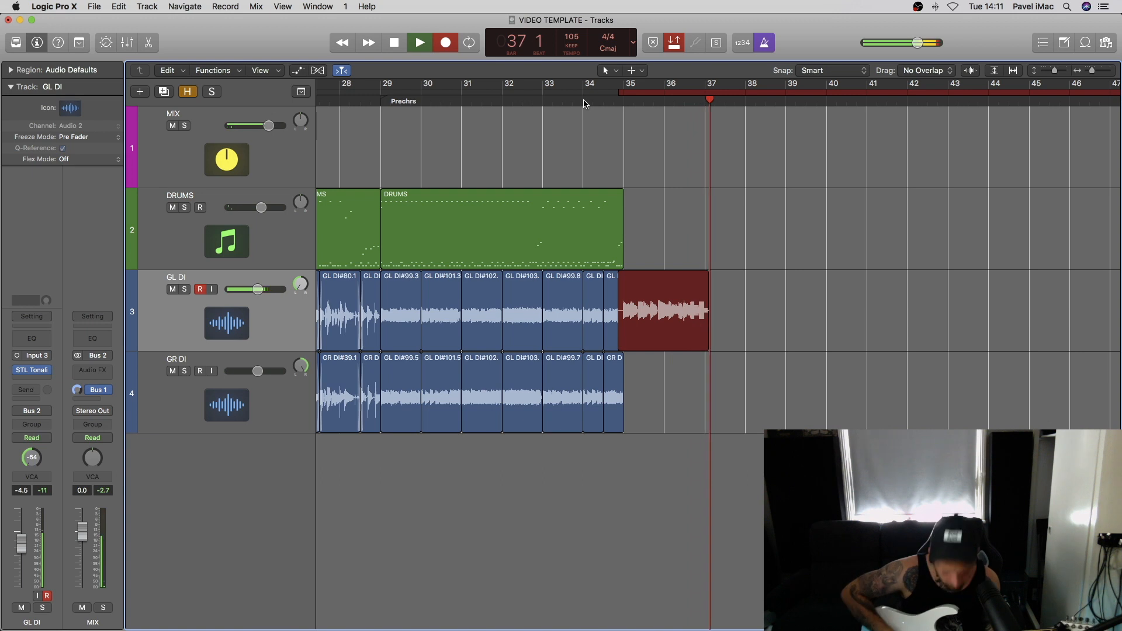
key(space)
Step: Double the riff on the GR DI track from bar 35 to bar 37 and trim both takes to those bars
click(200, 291)
key(r)
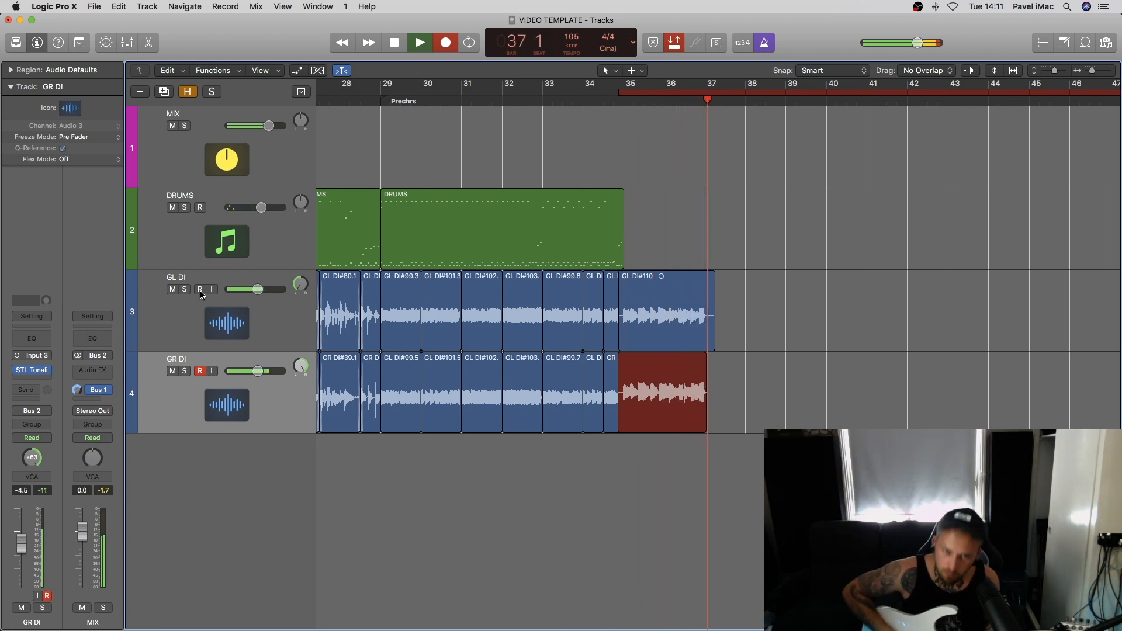
key(space)
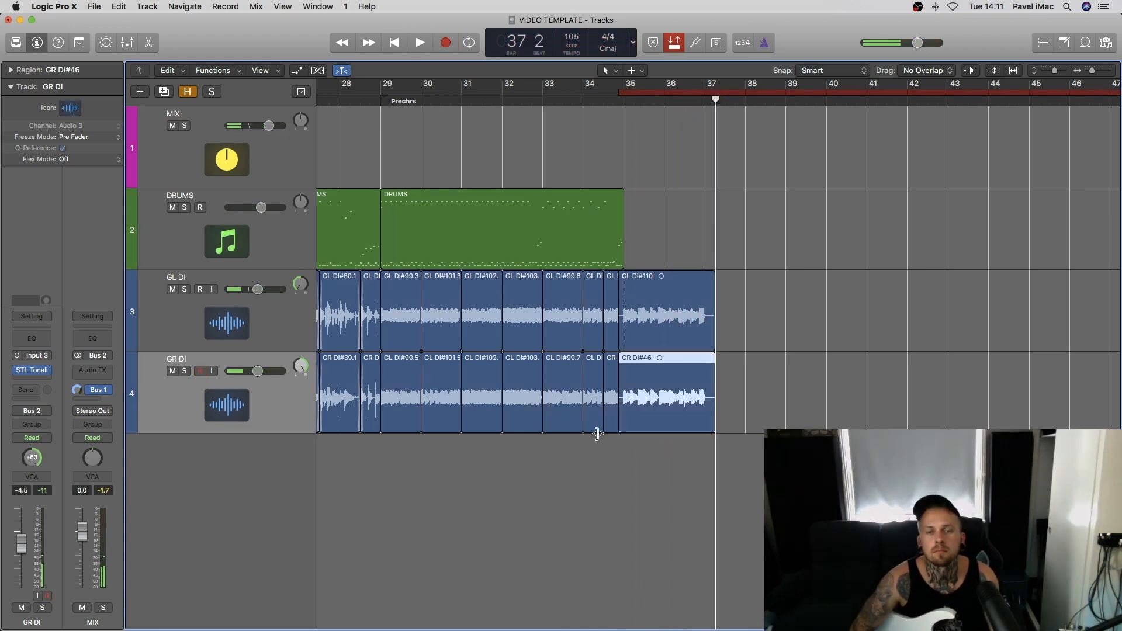
click(609, 396)
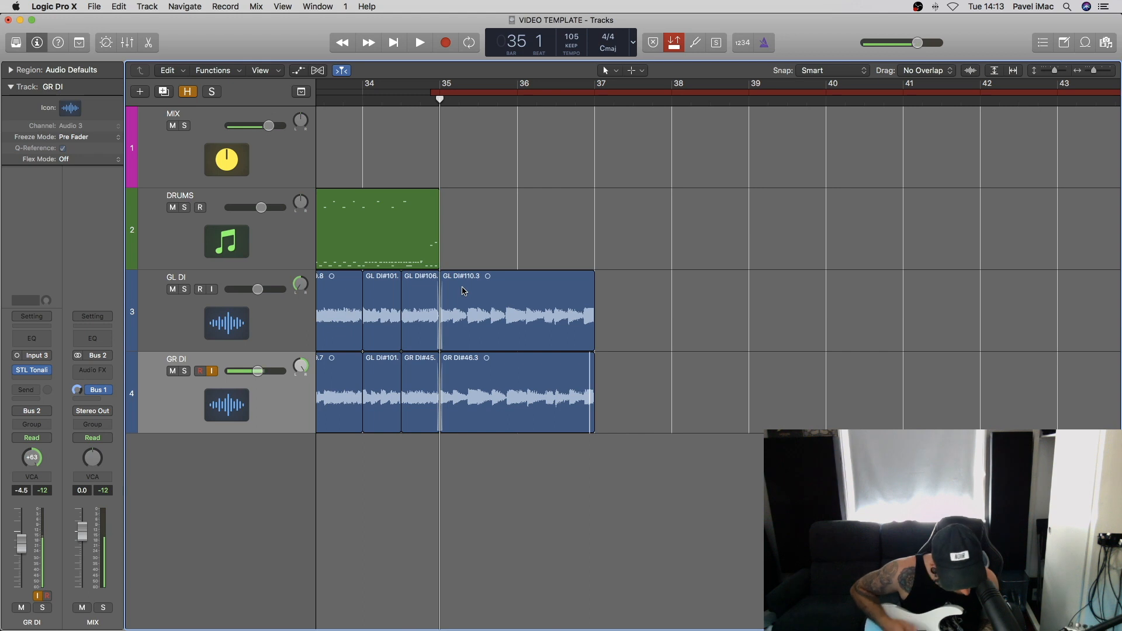
Step: Record the riff for bars 37 to 39 on GR DI and GL DI, and delete the excess audio after bar 39
key(r)
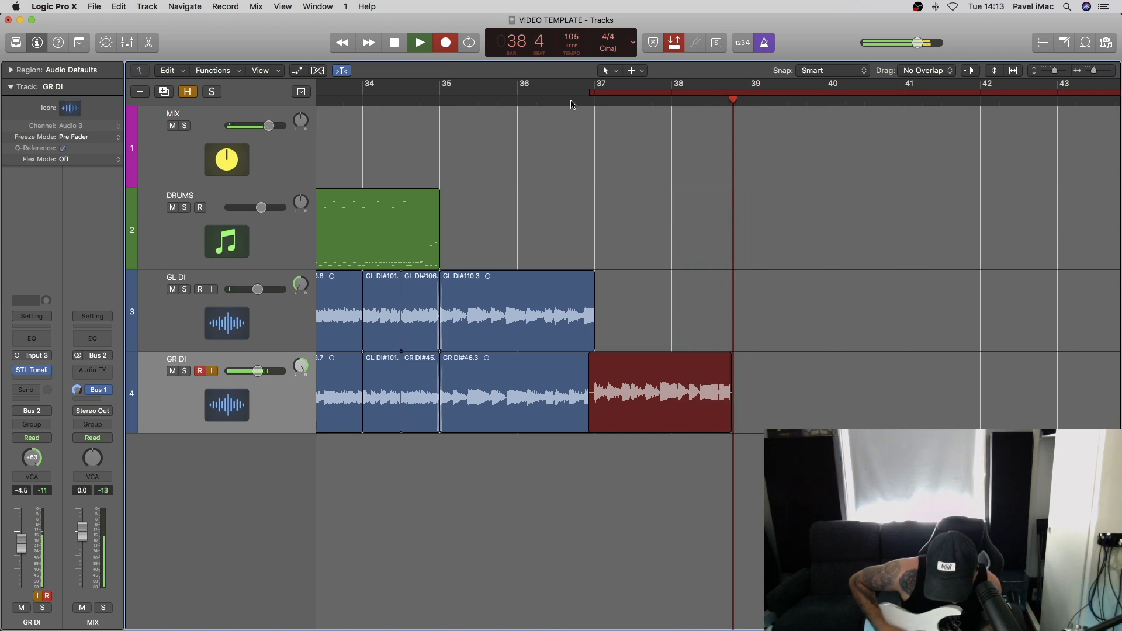
key(space)
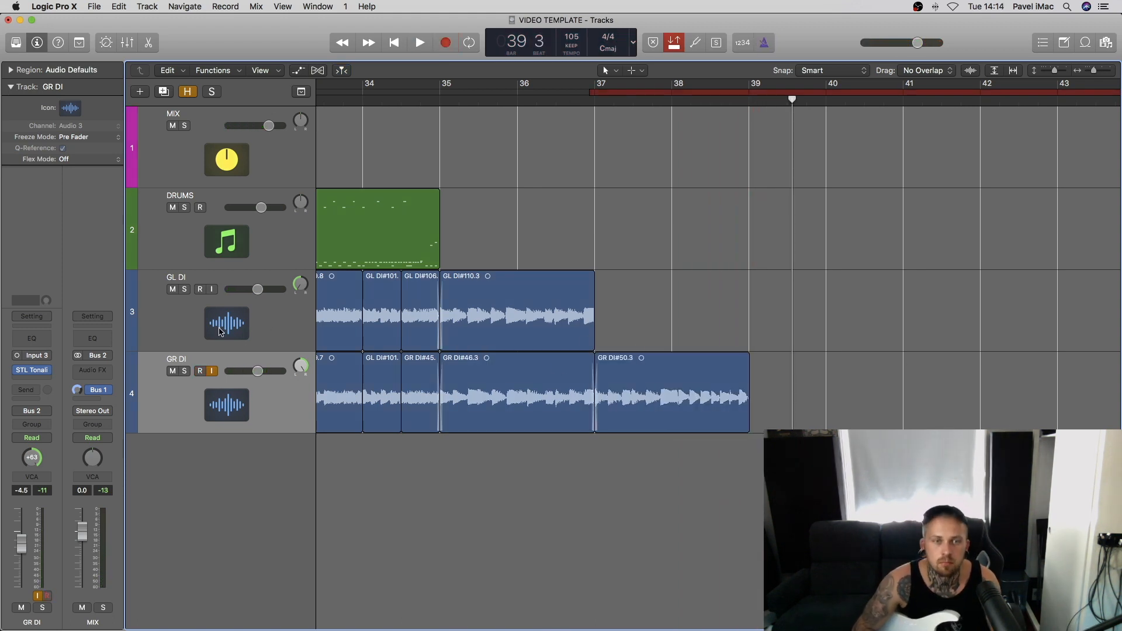
click(221, 331)
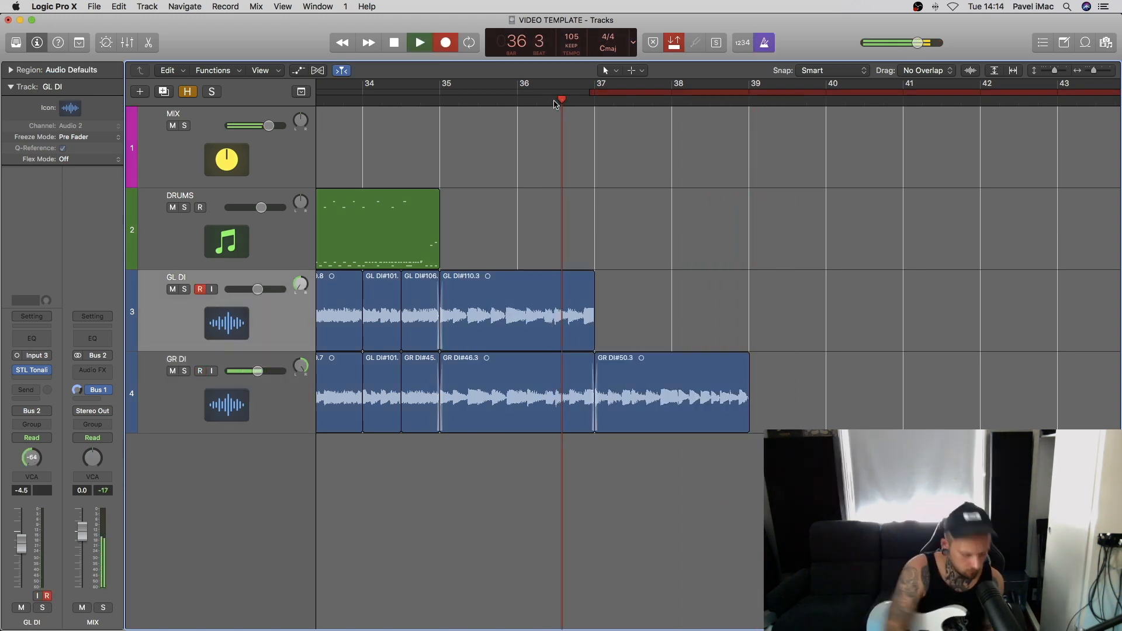
key(r)
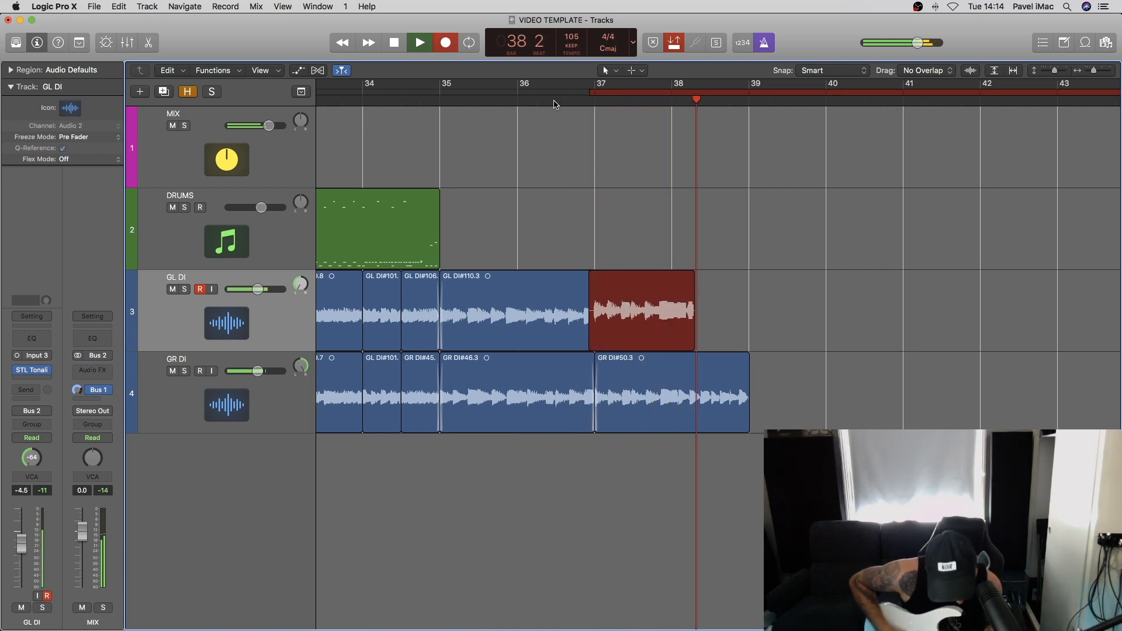
key(space)
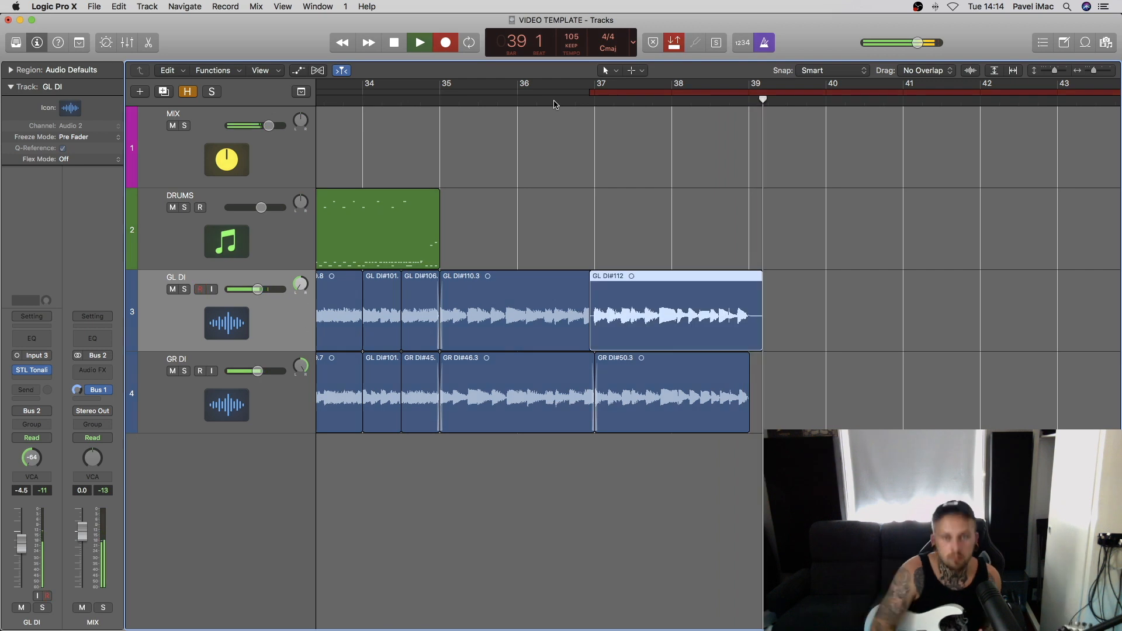
drag(749, 304, 940, 401)
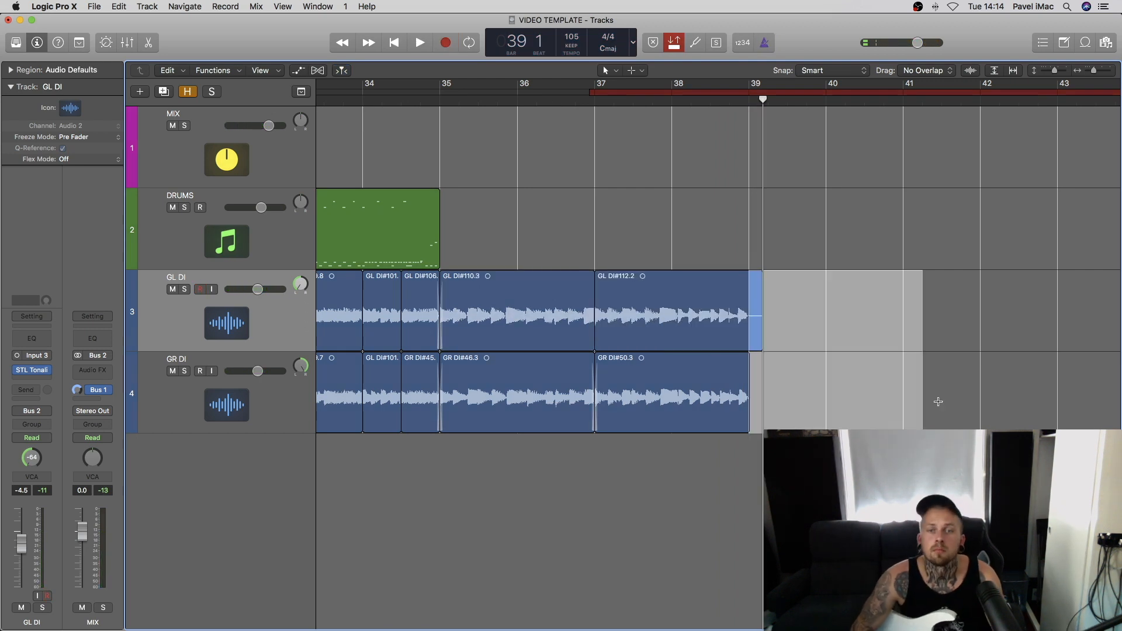
key(Delete)
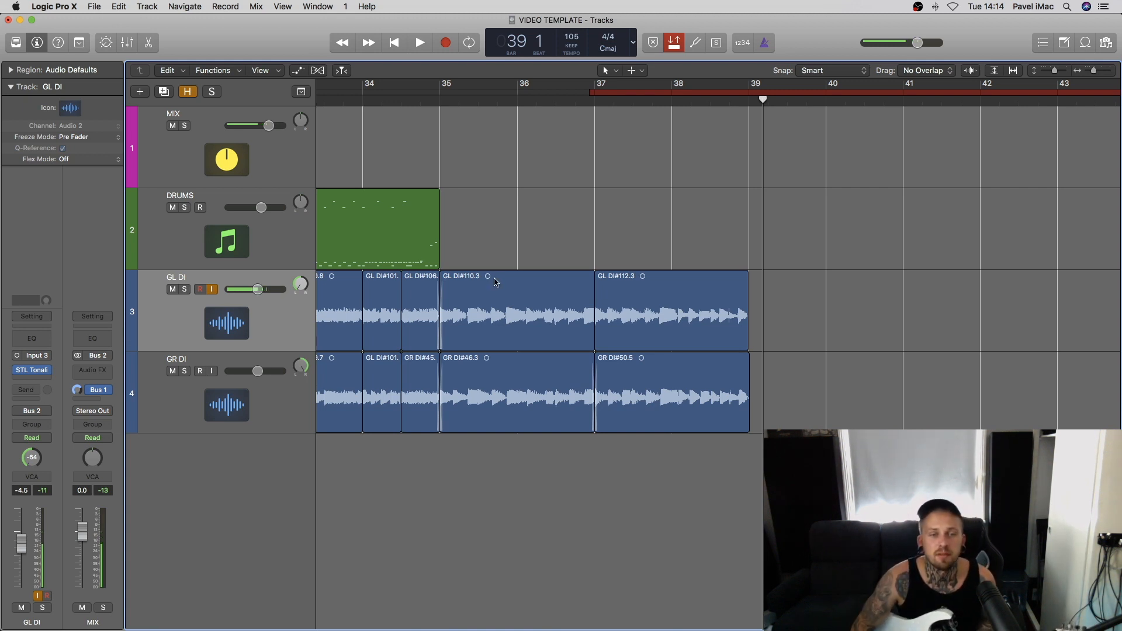
Step: Split off the first note of the GR DI region at bar 37, tighten its timing and crossfade the joins
click(441, 103)
key(super+Right)
key(super+Right)
key(super+Right)
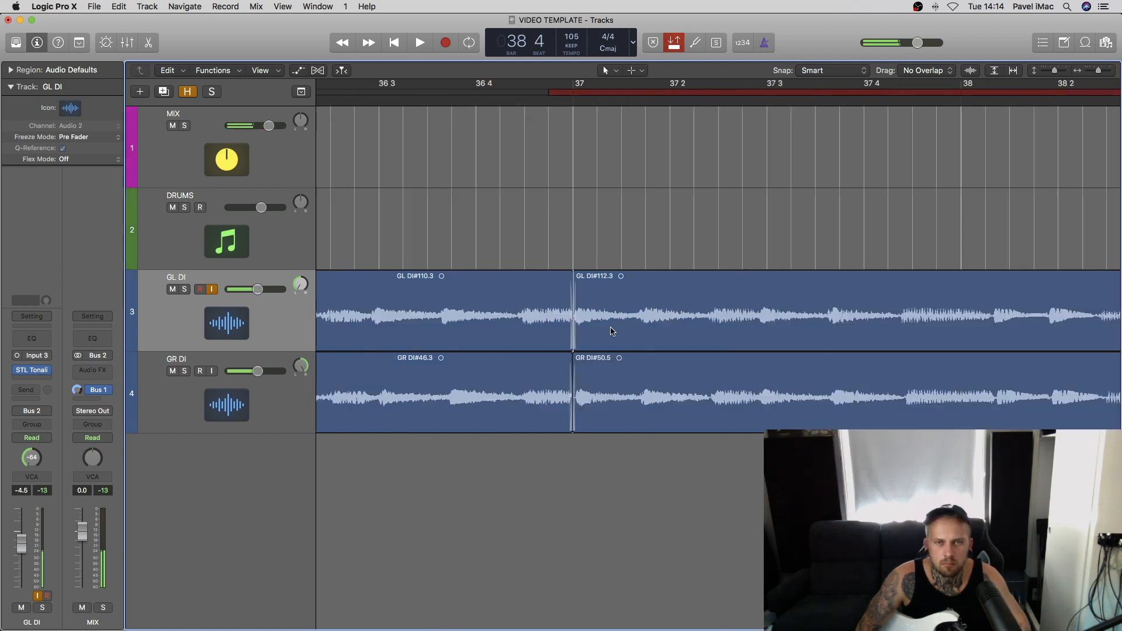
key(super+Right)
key(super+Right)
drag(631, 386, 627, 386)
double_click(799, 386)
drag(735, 383, 727, 383)
drag(557, 412, 568, 412)
drag(798, 413, 790, 413)
key(super+Left)
key(super+Left)
key(super+Left)
key(space)
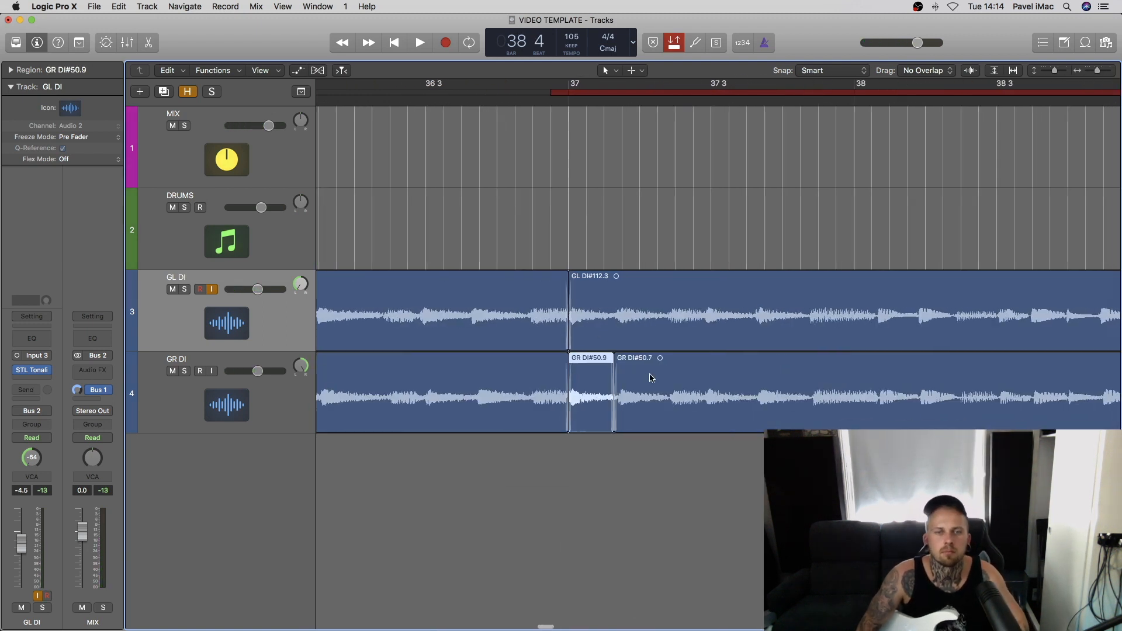
key(super+Left)
key(super+Left)
key(super+Left)
key(space)
scroll(605, 335, right, 1)
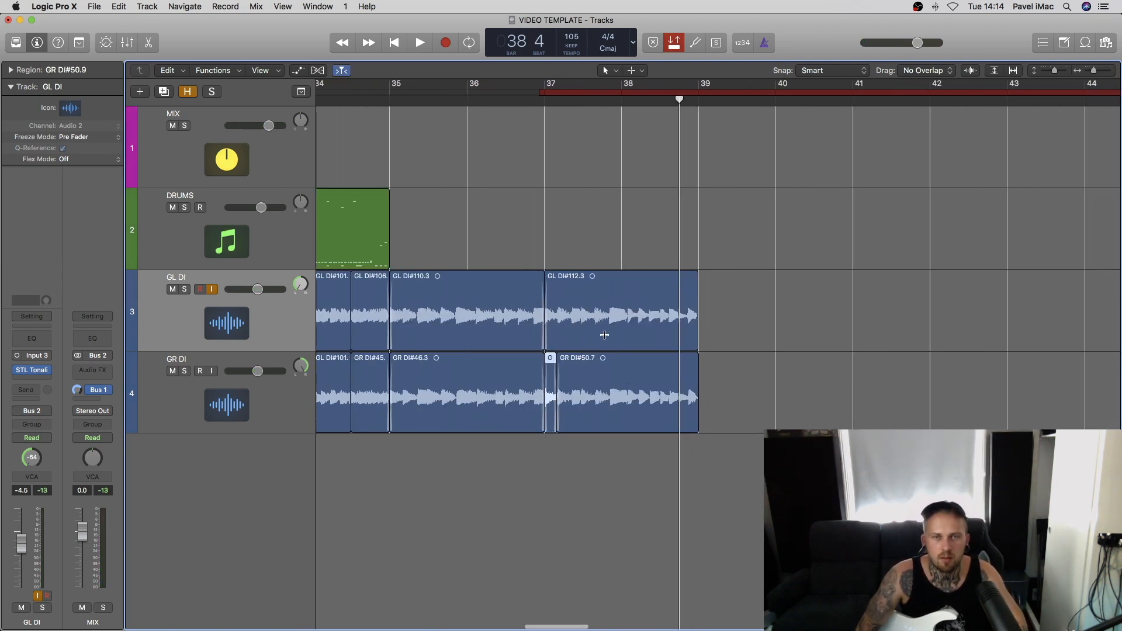
Step: Record the riff for bars 39 to 41 on GL DI and GR DI, and delete the excess audio after bar 41
click(694, 328)
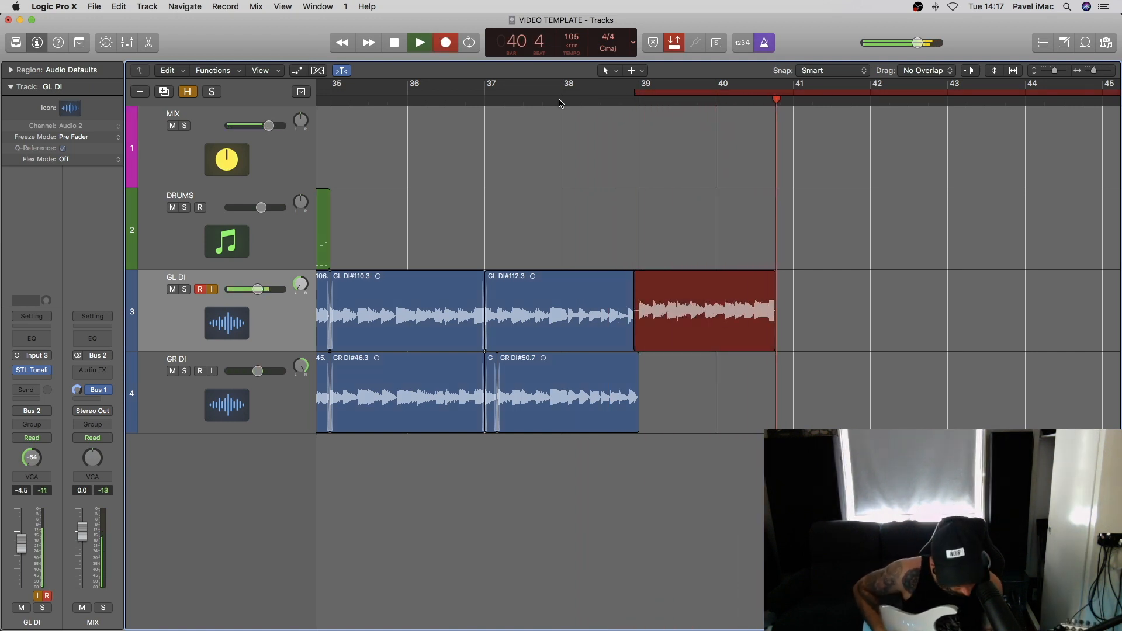
key(space)
key(Down)
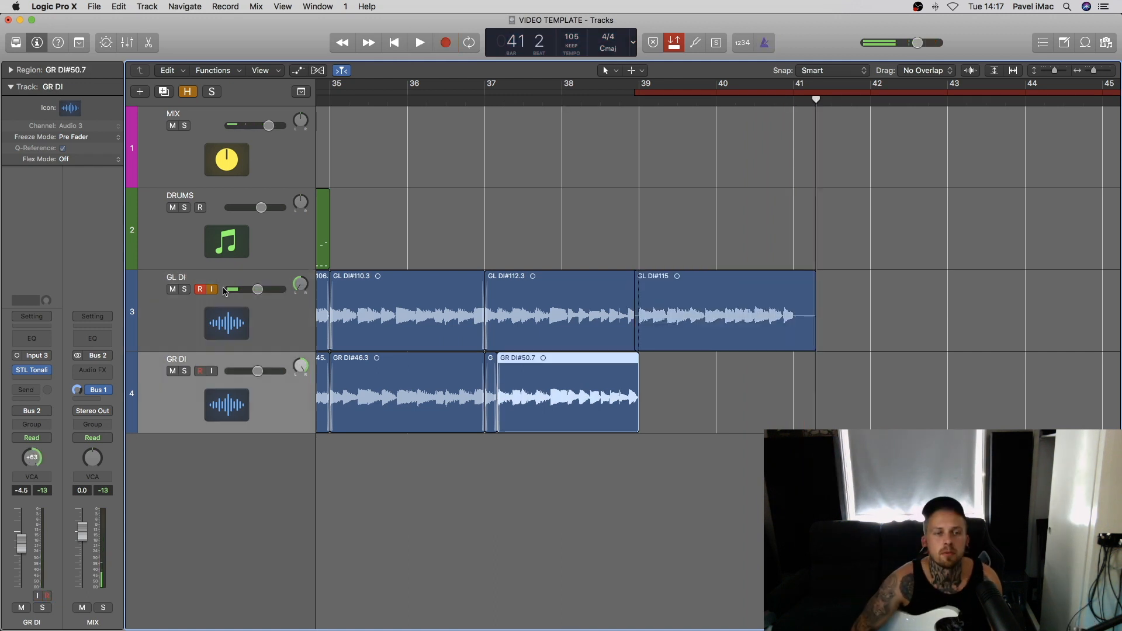
click(562, 101)
key(r)
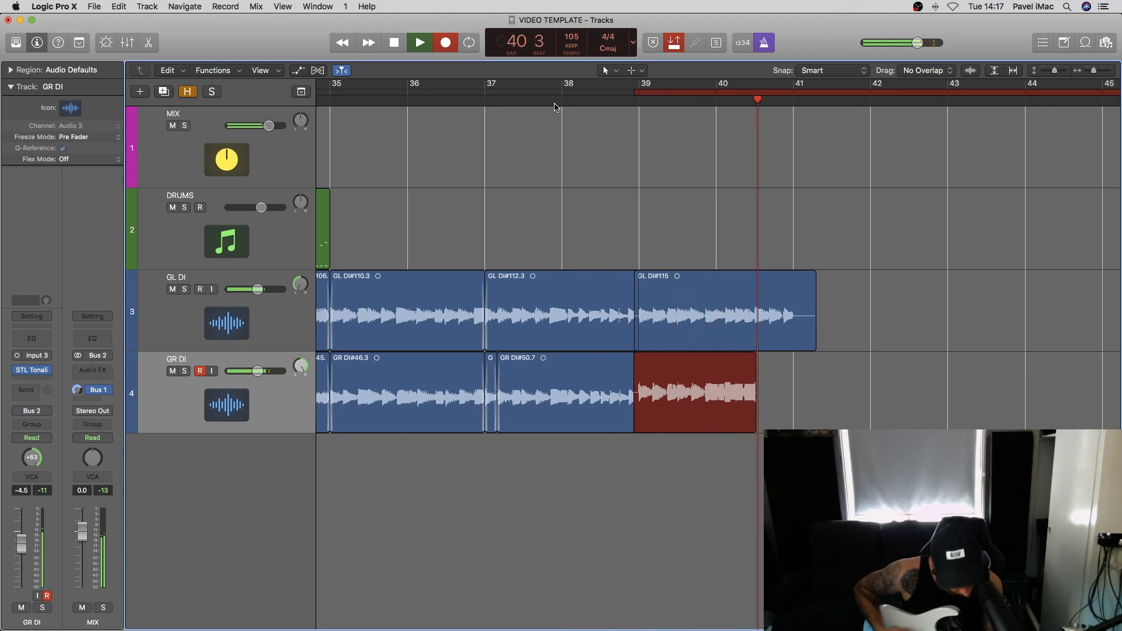
key(space)
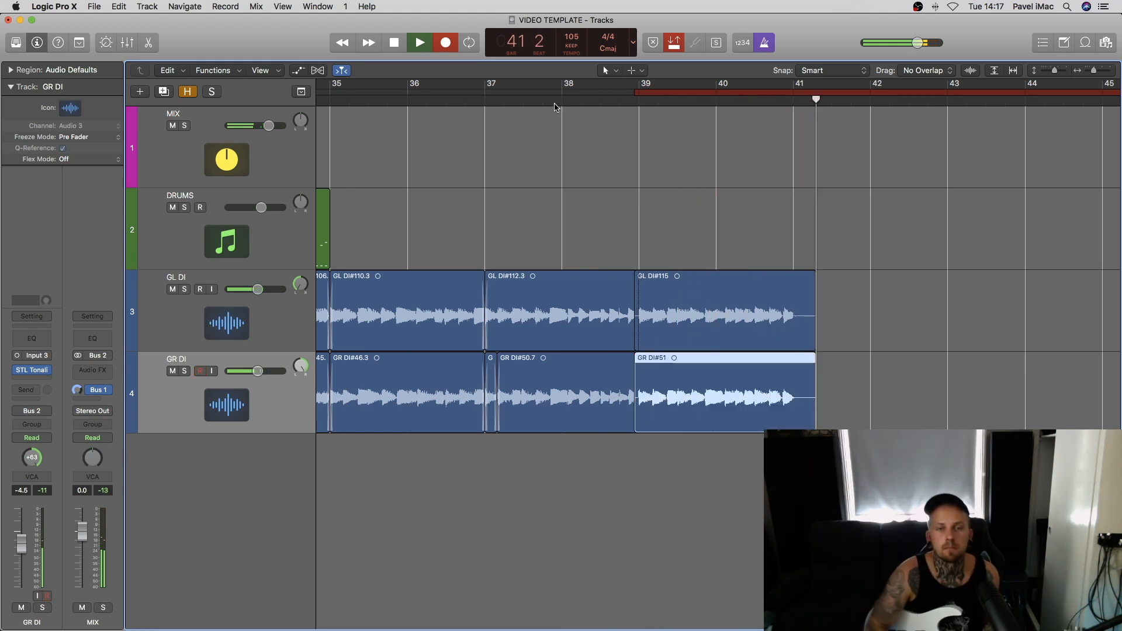
key(Delete)
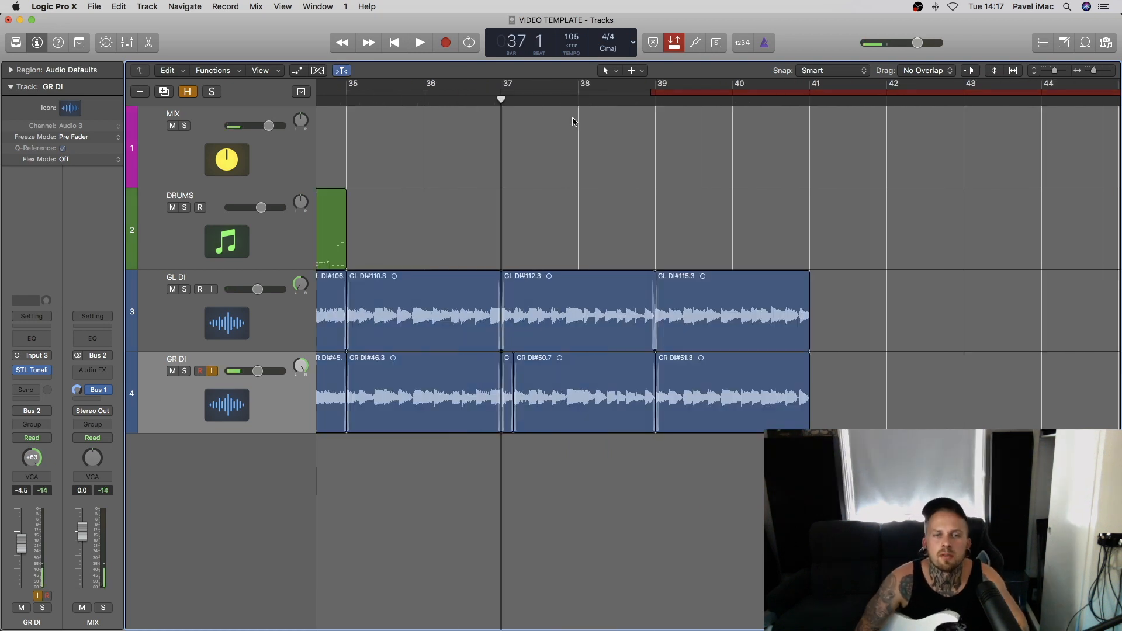
Step: Play back the riffs from bar 37 and record the closing riff on GR DI from bar 41 to bar 43
key(space)
scroll(661, 164, right, 1)
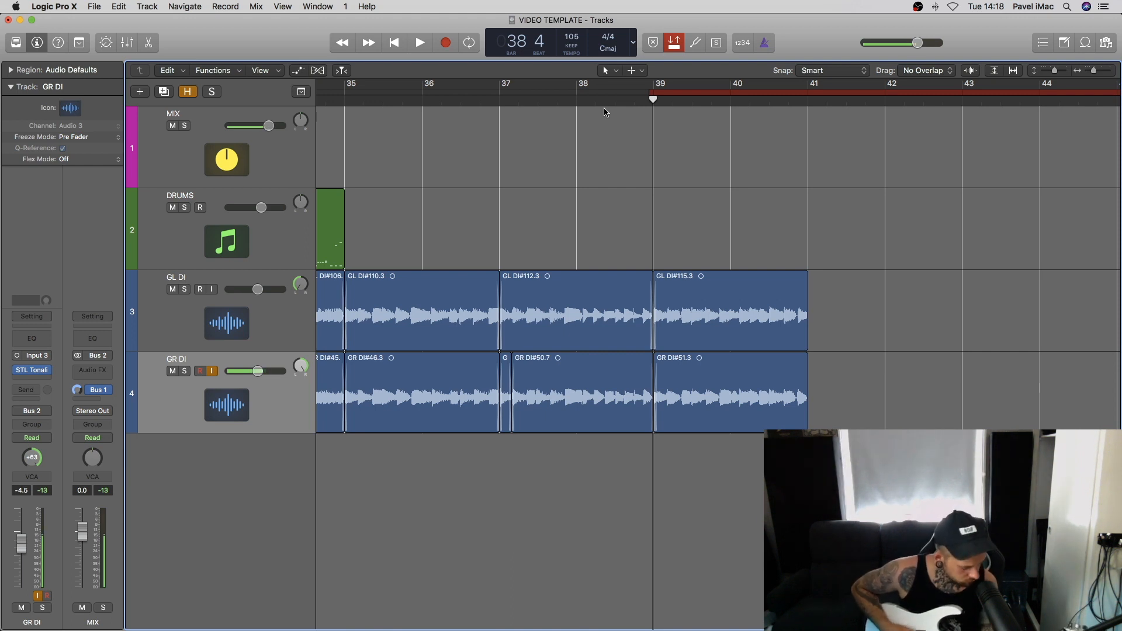
key(r)
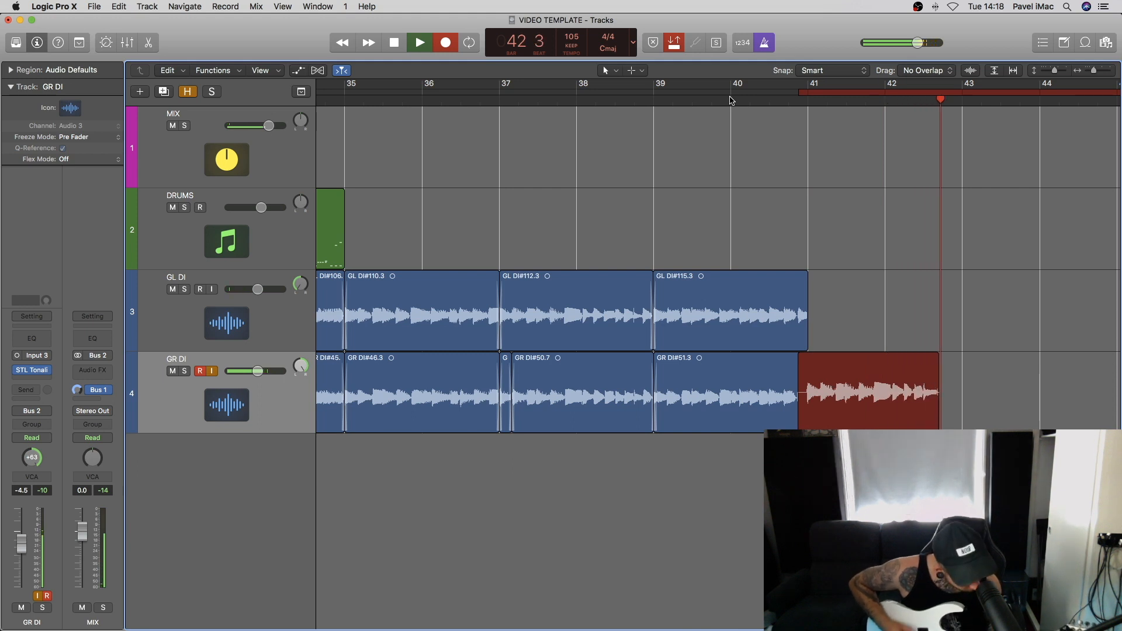
key(space)
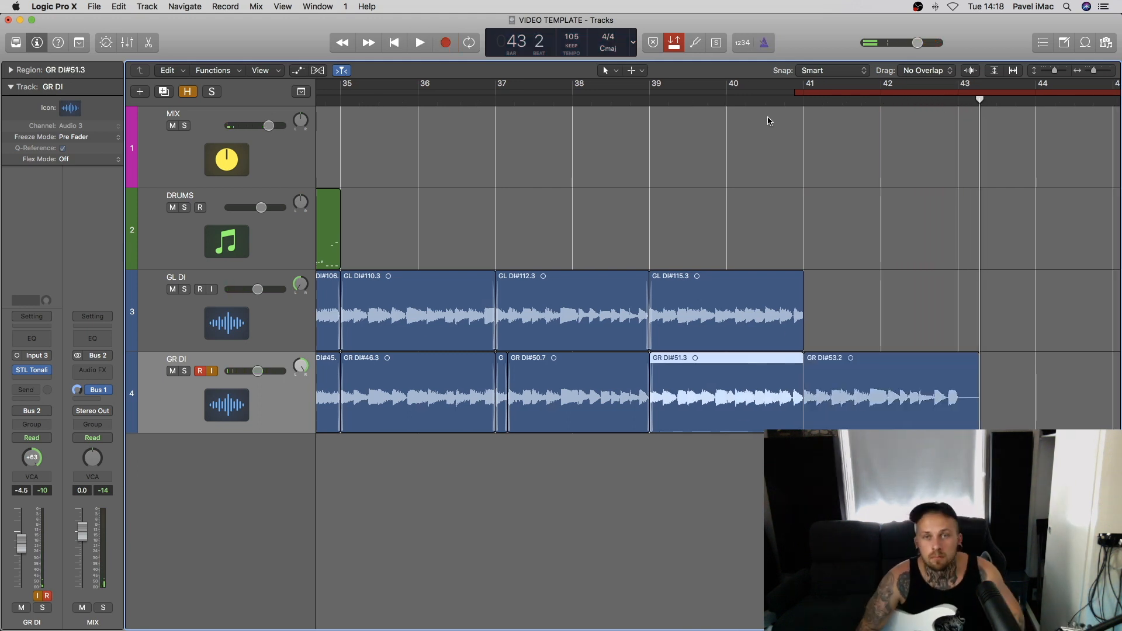
Step: Double the closing riff on GL DI from bar 41, starting playback at bar 40, and delete the excess audio after bar 43
click(726, 100)
click(726, 287)
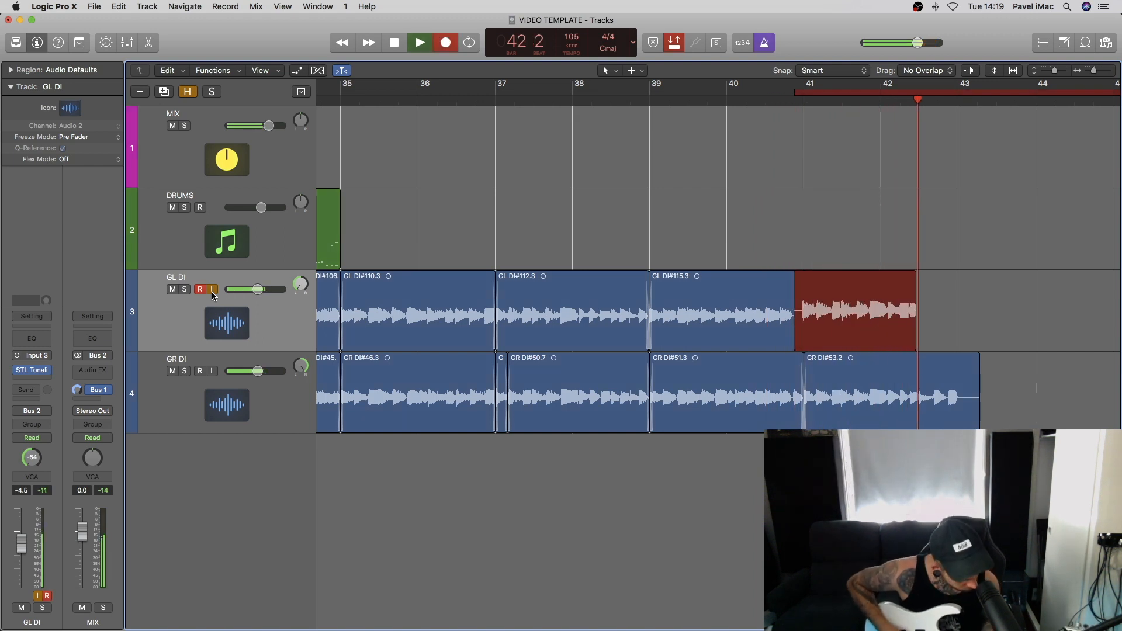
key(space)
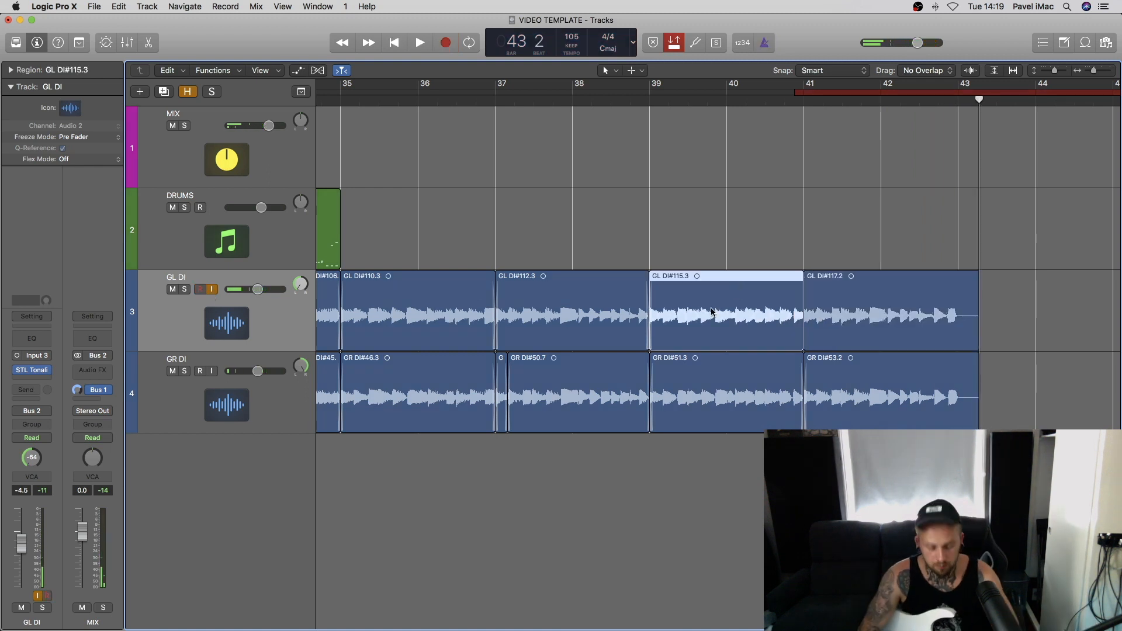
scroll(945, 366, right, 3)
drag(997, 310, 872, 398)
key(Delete)
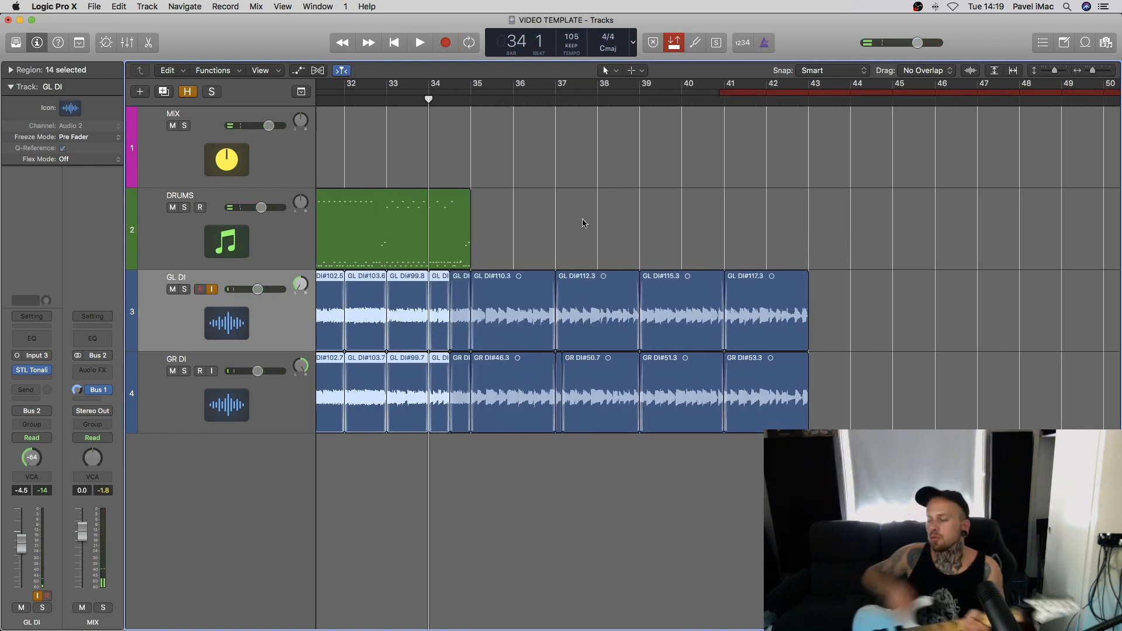
Step: Play from bar 34 with the DRUMS track armed and record a new drum part from bar 35 to bar 43
key(space)
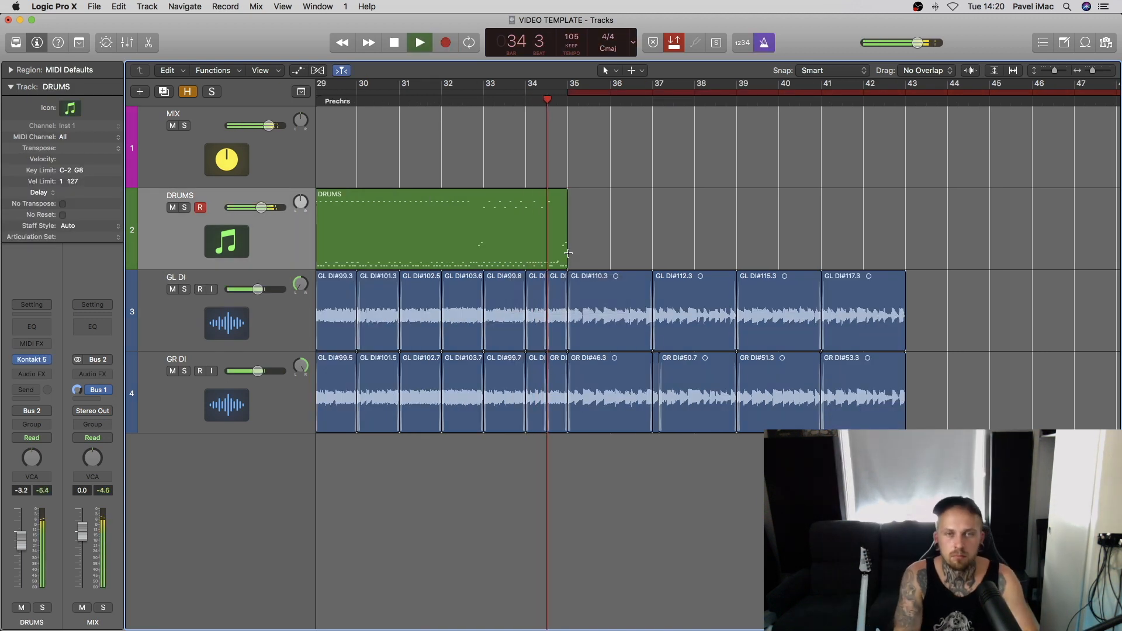
key(r)
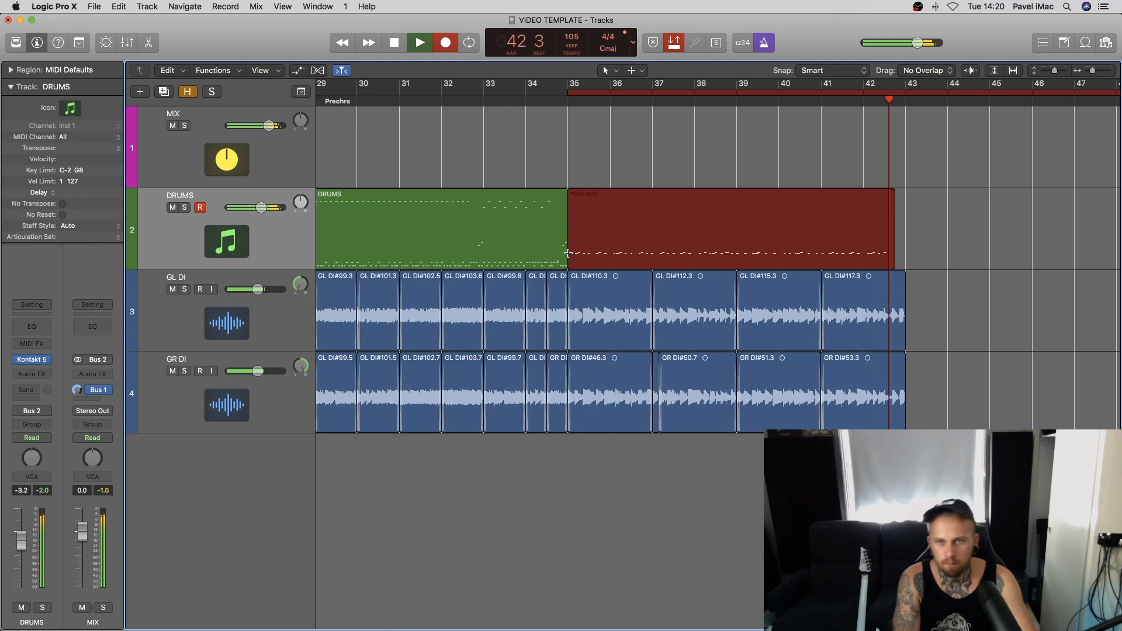
key(space)
Step: Open the new DRUMS region in the Piano Roll, quantize its notes to 1/16 Note and move the higher note at bar 41 beat 2 to C0
double_click(658, 236)
scroll(596, 519, down, 5)
drag(391, 418, 859, 505)
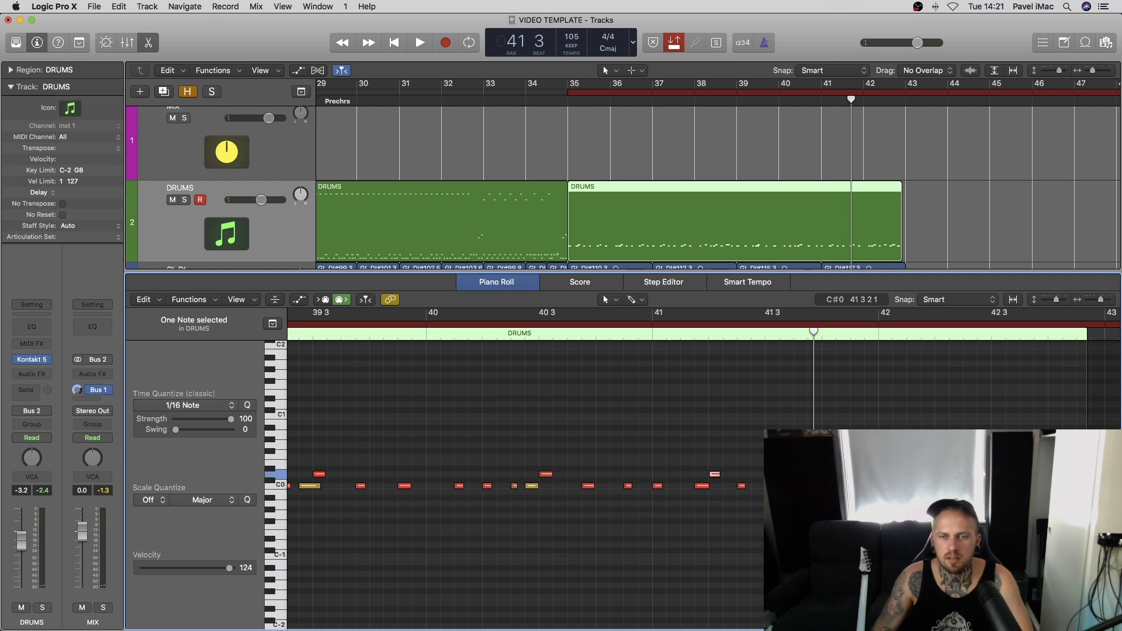
click(718, 486)
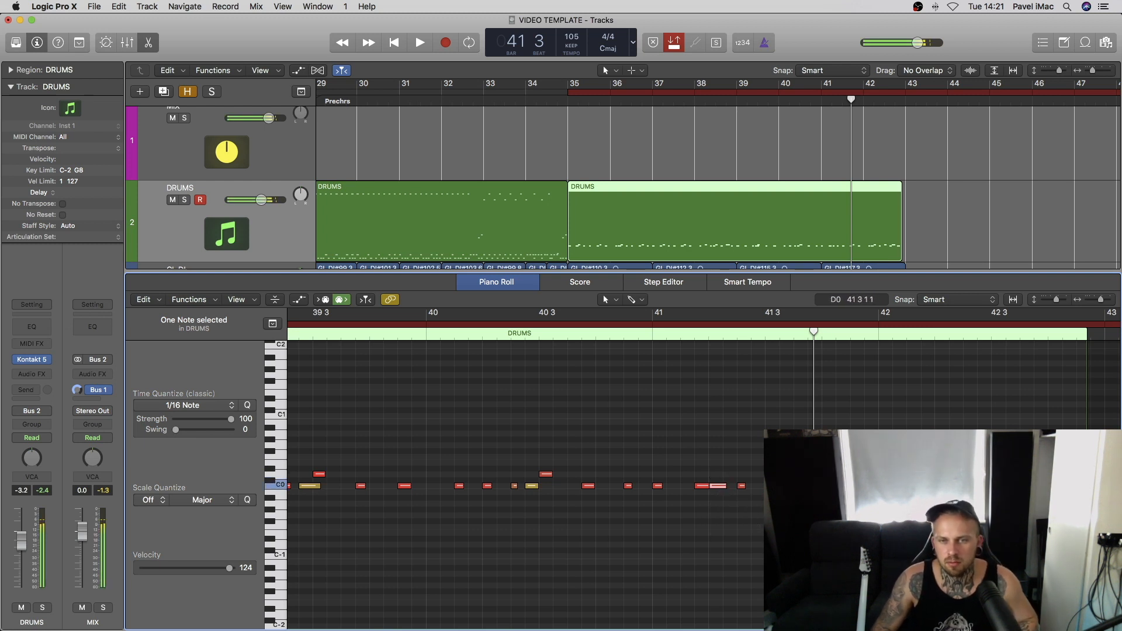
Step: Play back the edited drum pattern around bars 40 and 41 and select the moved C0 note in bar 41
key(space)
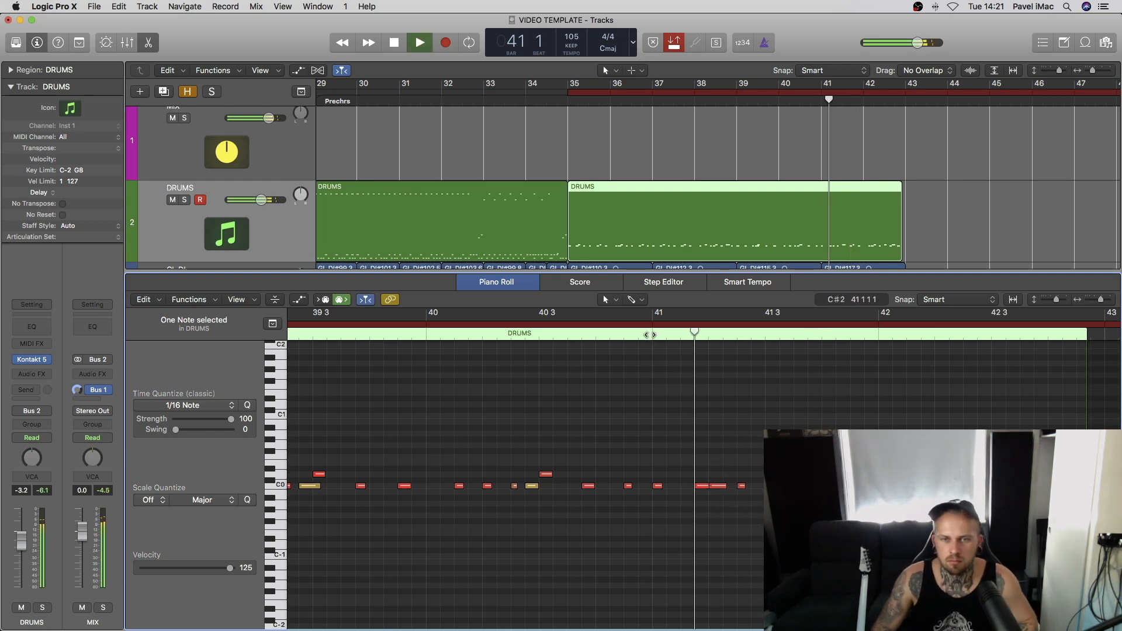
double_click(409, 335)
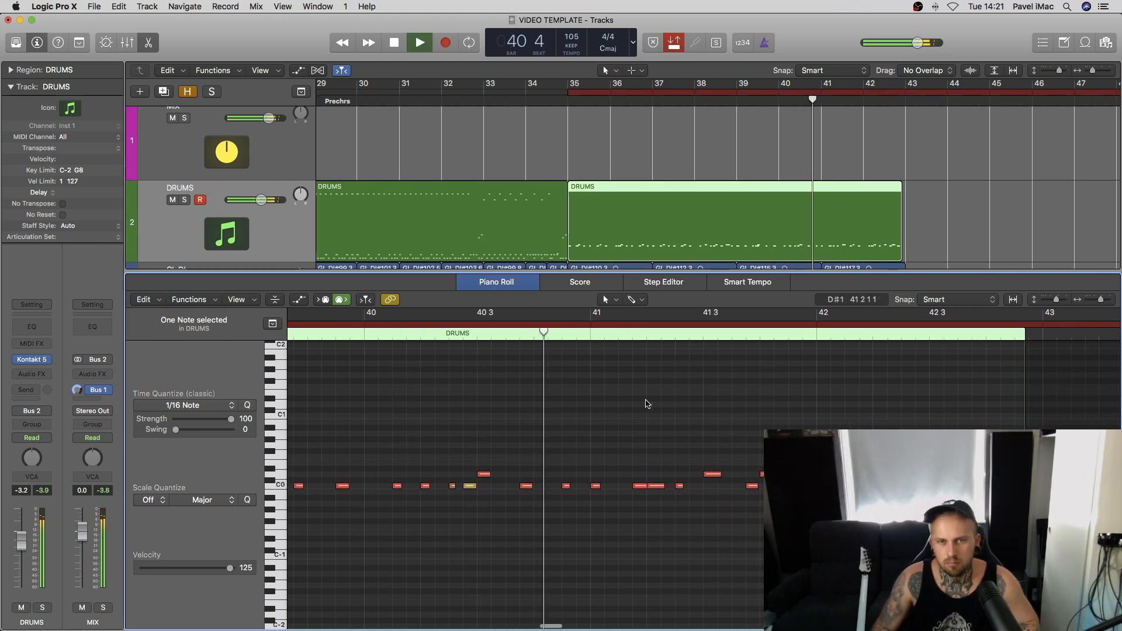
key(space)
click(660, 487)
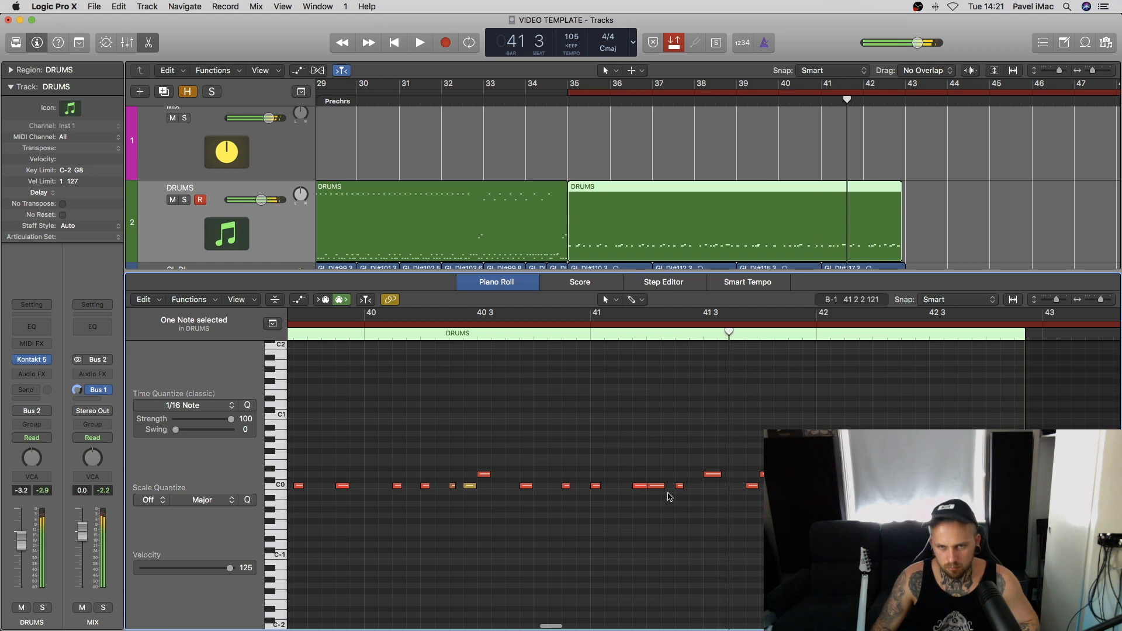
Step: Move the higher drum note at bar 41 beat 4 down to C0 and play the edit back from around bar 41 beat 3
double_click(590, 336)
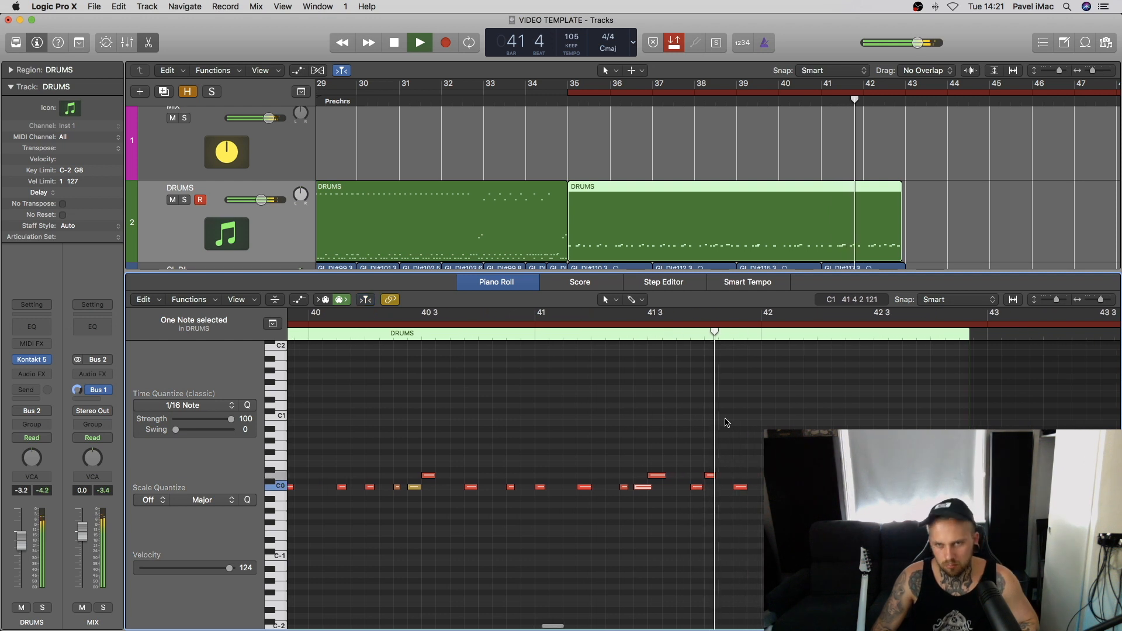
key(space)
drag(710, 478, 710, 488)
double_click(647, 338)
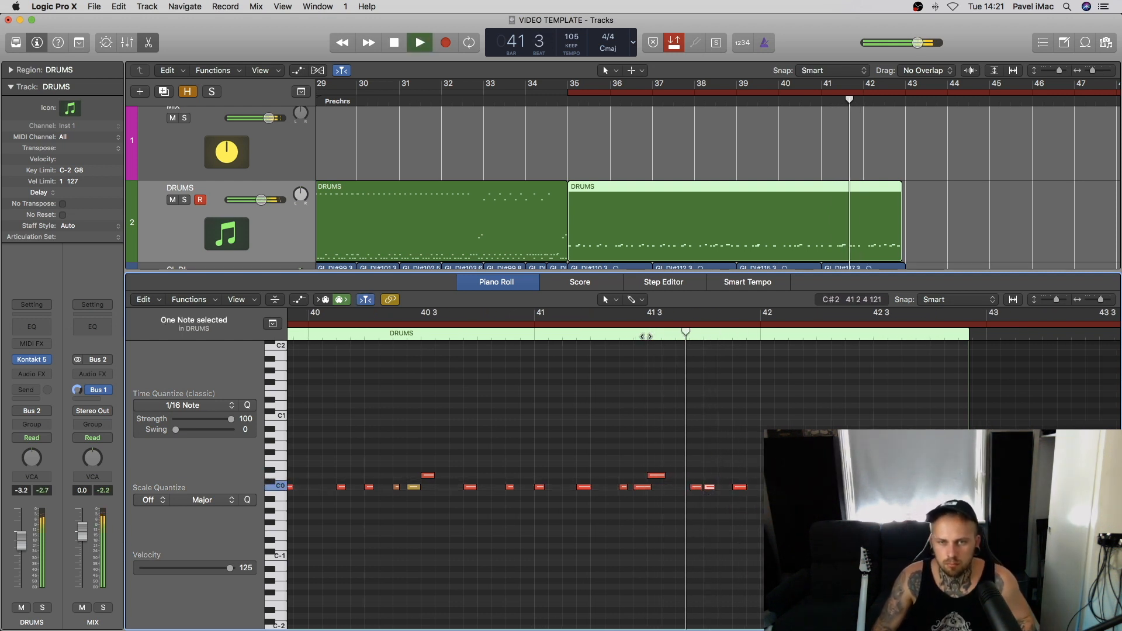
Step: Delete the extra C0 note just before bar 41 beat 4, move the C0 note at beat 4 to 41 3 4 1, and play it back
key(space)
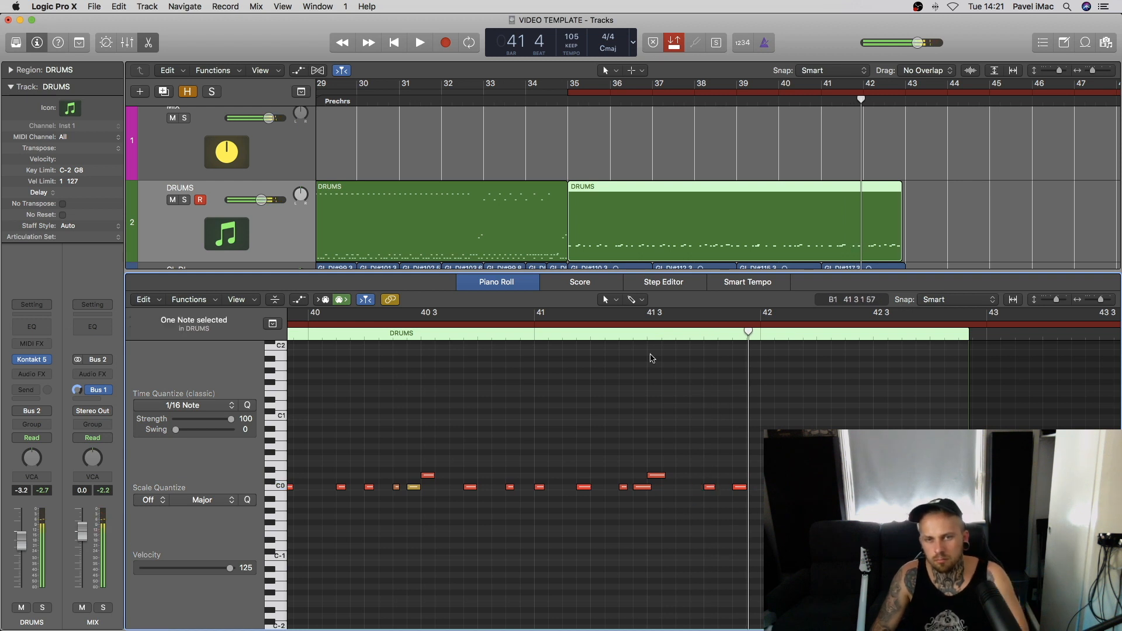
double_click(599, 335)
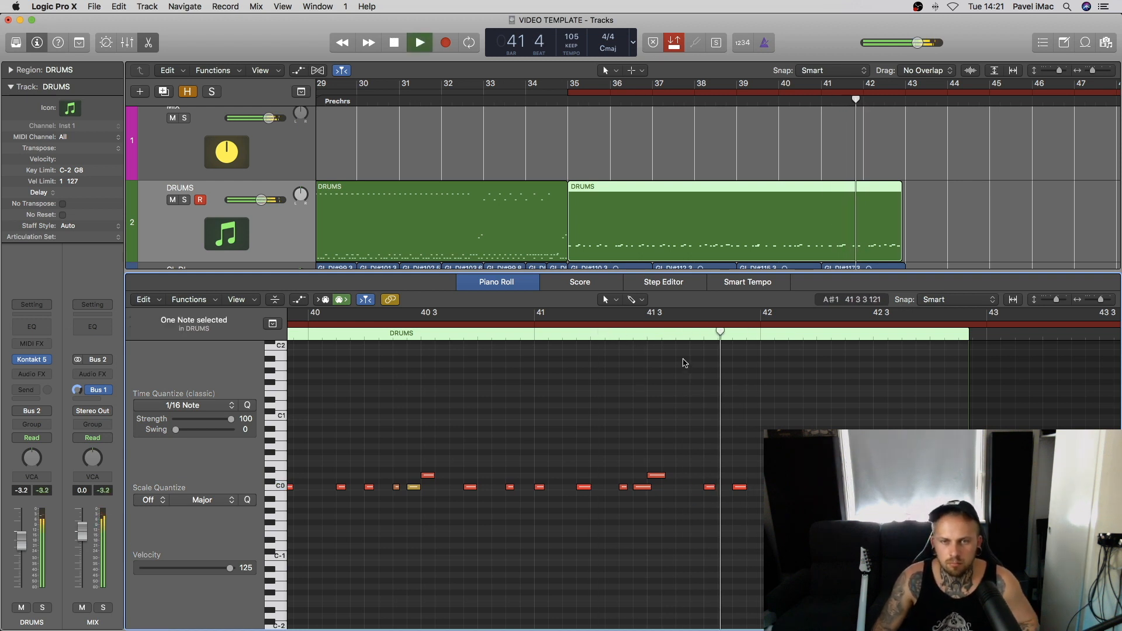
key(space)
drag(707, 490, 694, 490)
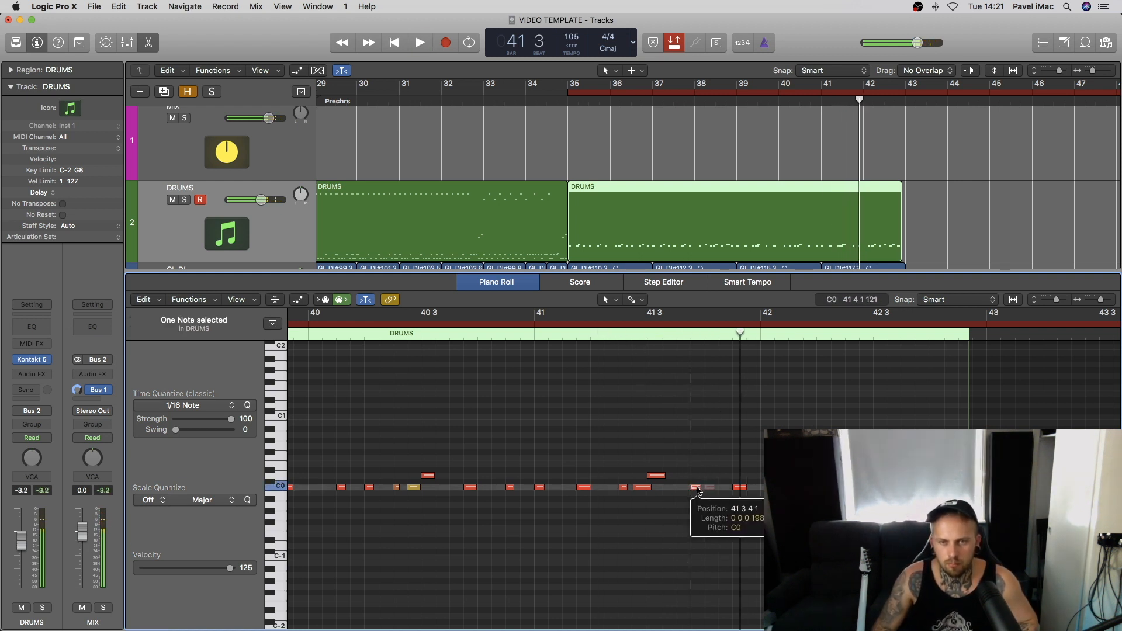
double_click(623, 338)
key(space)
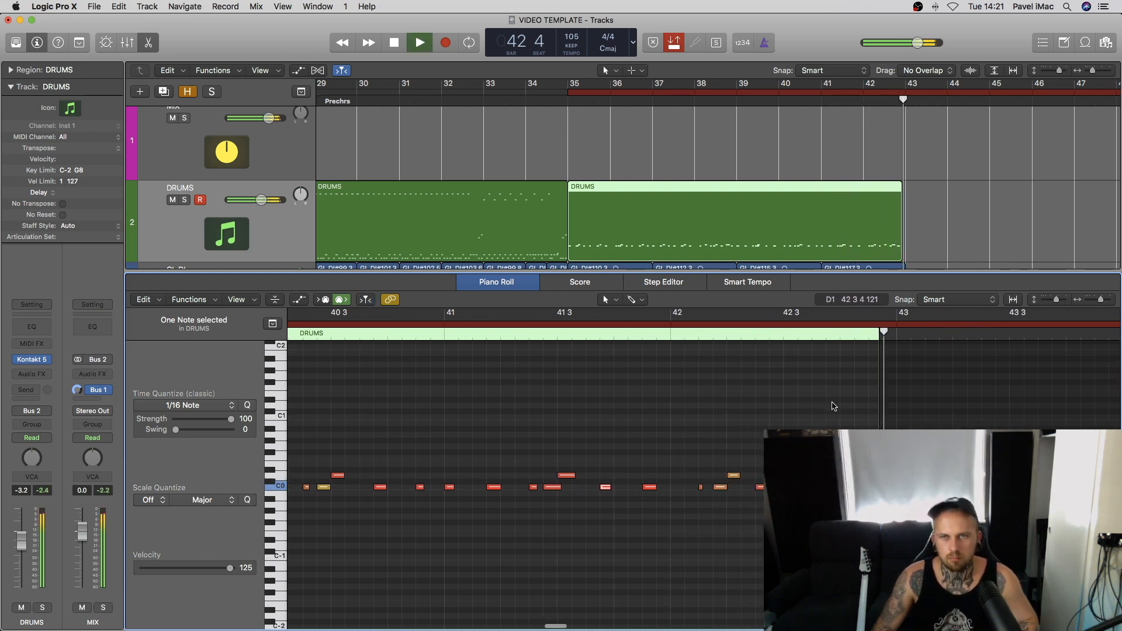
key(space)
Step: Close the Piano Roll and, starting from bar 34, record an additional drum layer on the DRUMS track over bars 35 to 43
key(e)
click(526, 100)
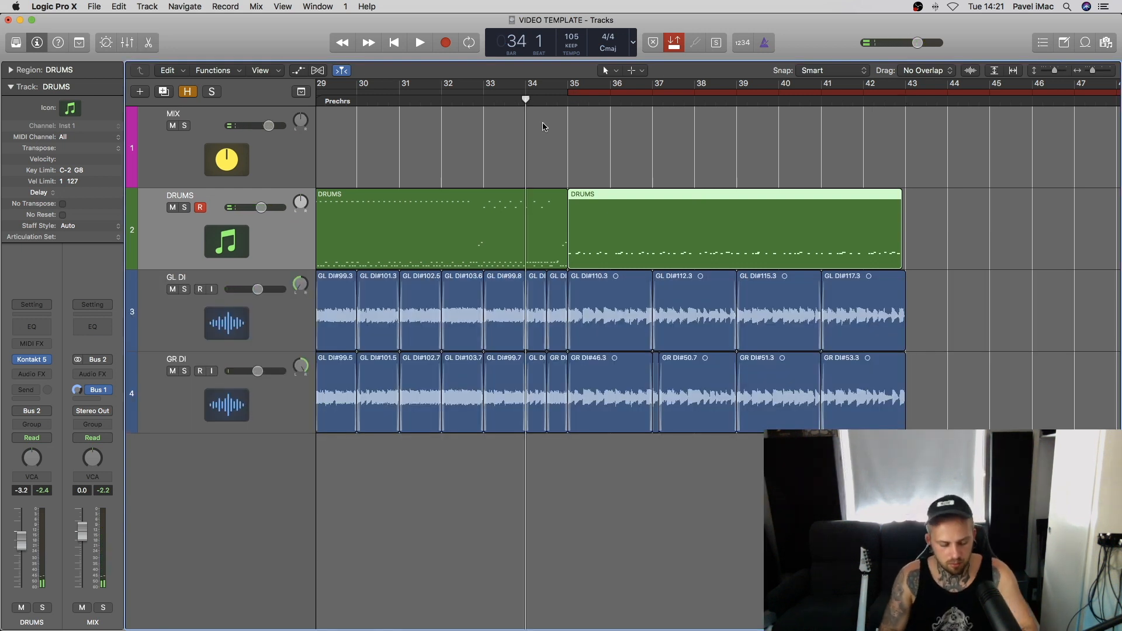
key(r)
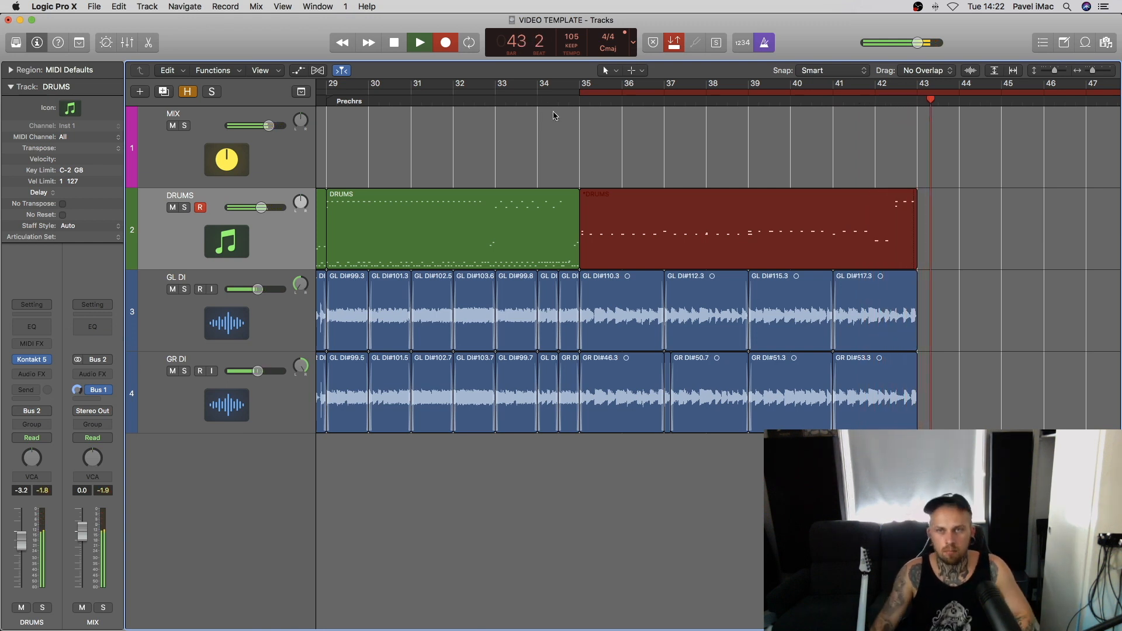
key(space)
Step: Select the DRUMS region starting at bar 35 and play its opening back from bar 35
scroll(699, 373, right, 3)
key(super+Left)
key(super+Left)
key(super+Left)
key(super+Left)
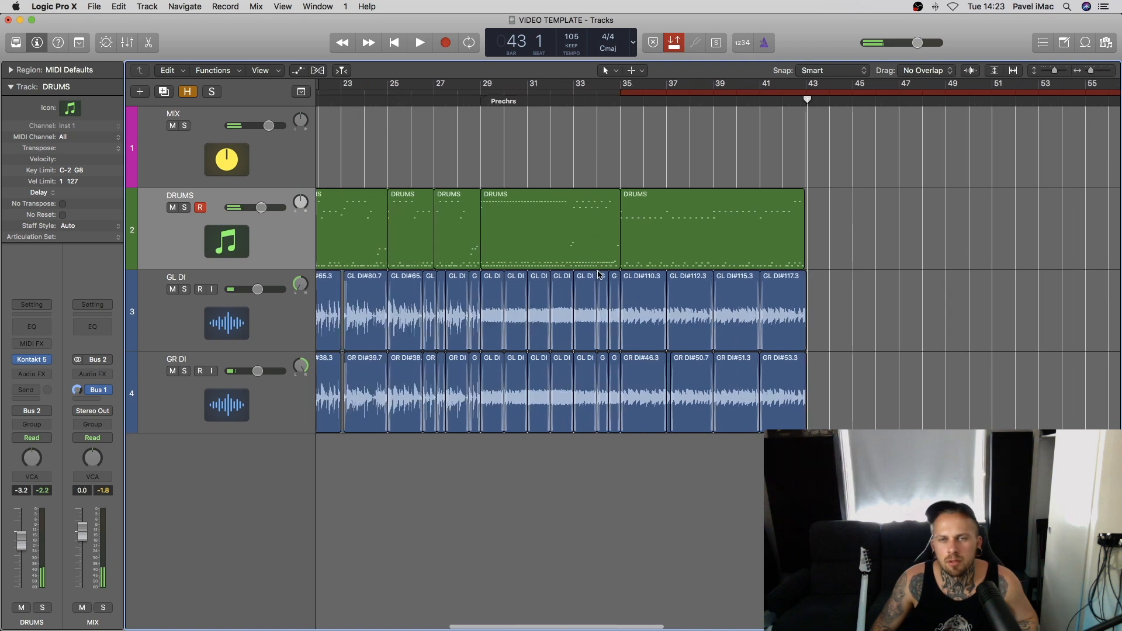
key(super+Right)
click(593, 101)
scroll(727, 215, right, 1)
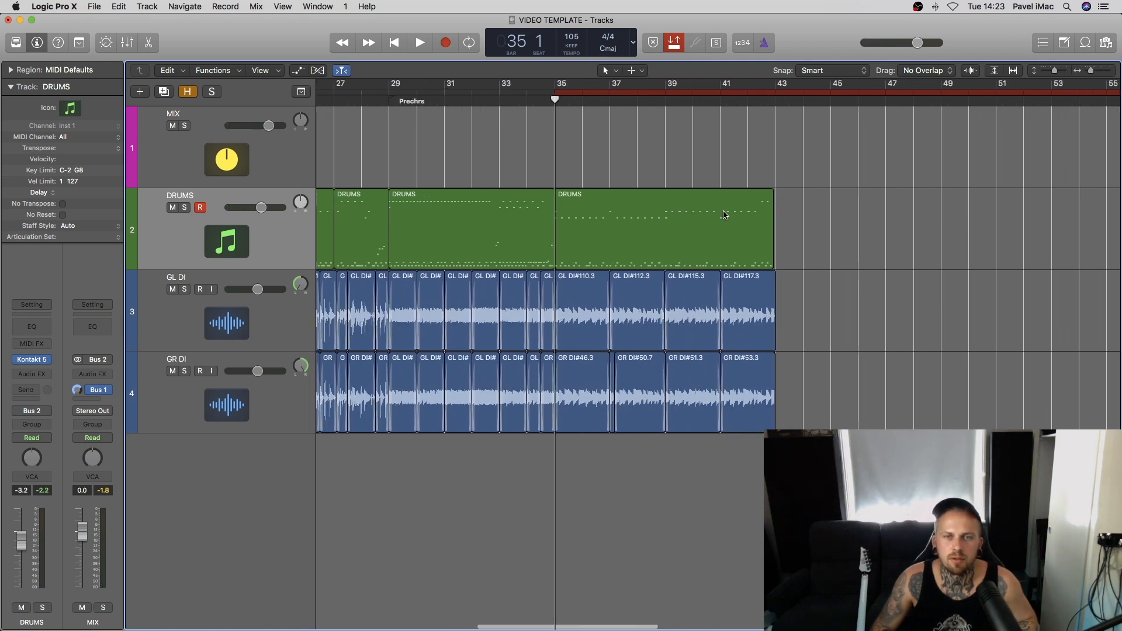
key(super+Right)
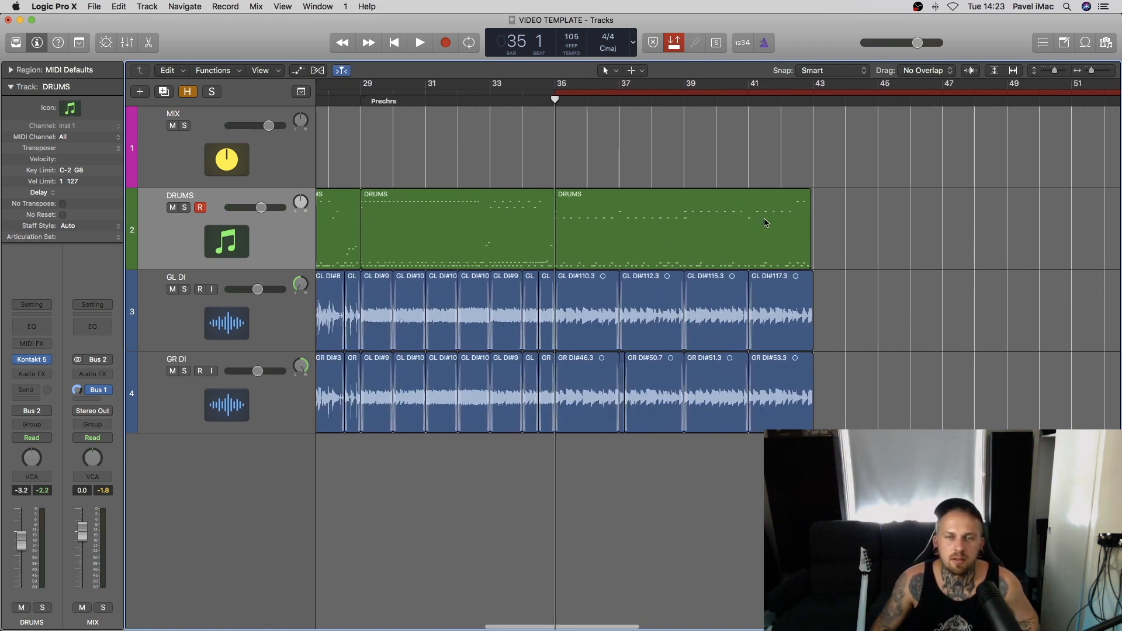
drag(834, 202, 586, 248)
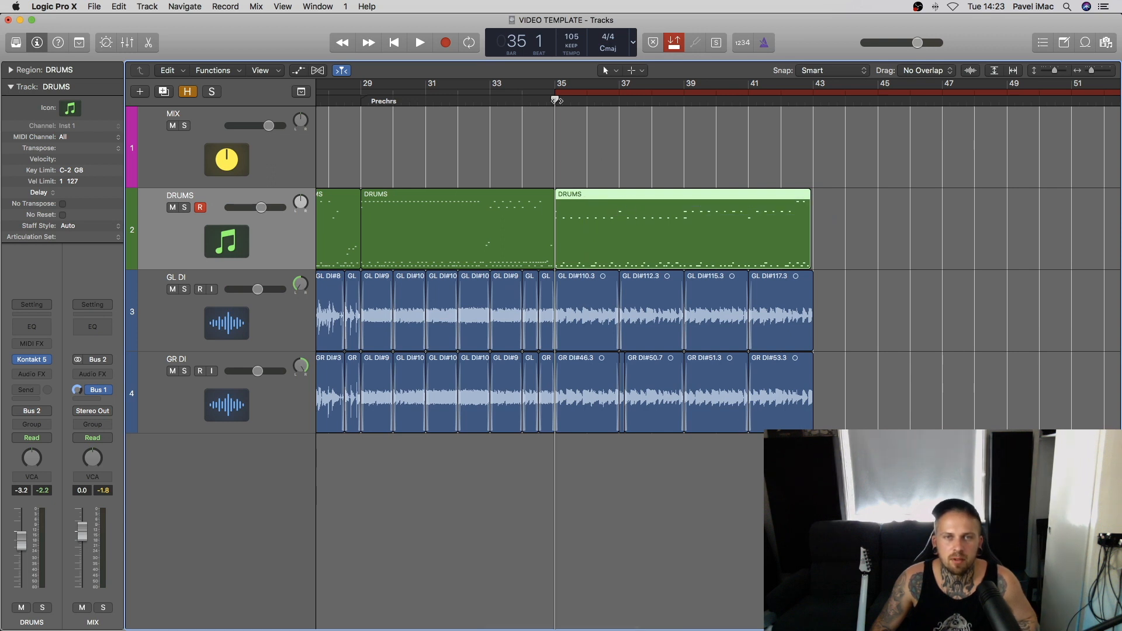
key(super+Right)
key(space)
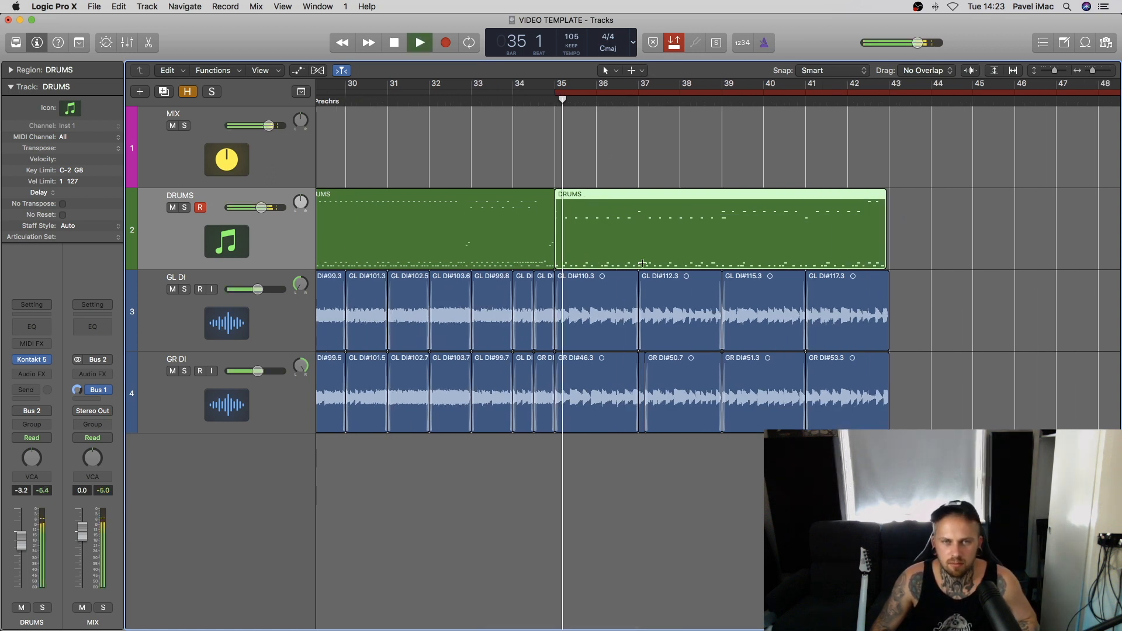
key(space)
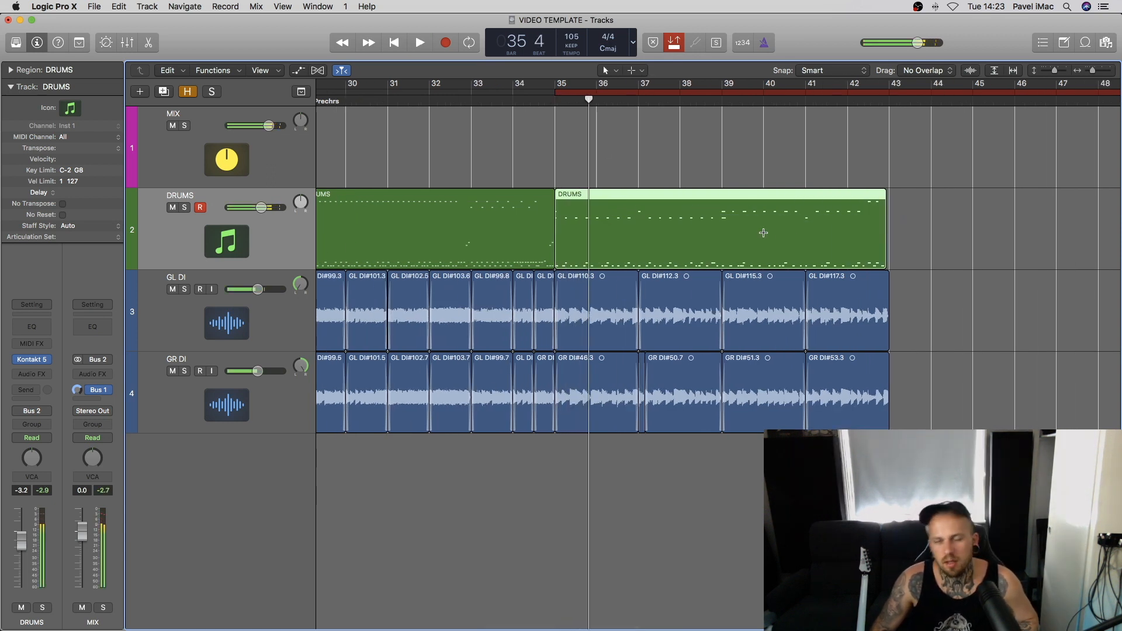
click(724, 239)
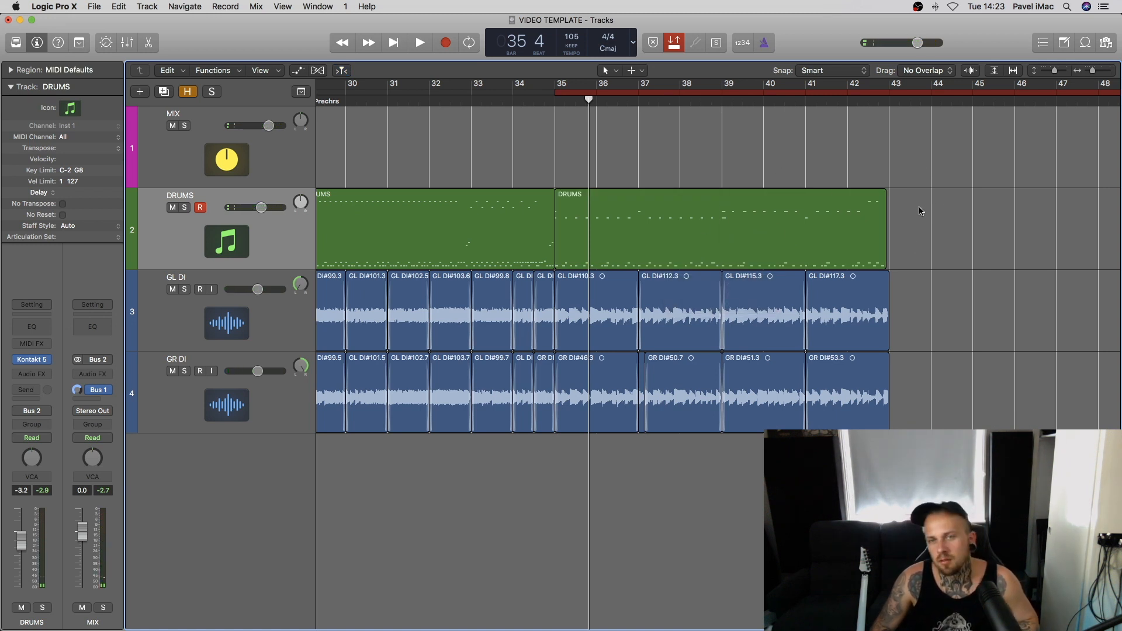
Step: Add a marker named Chorus at bar 35 in the global tracks and hide the global tracks again
scroll(814, 337, right, 1)
key(super+Left)
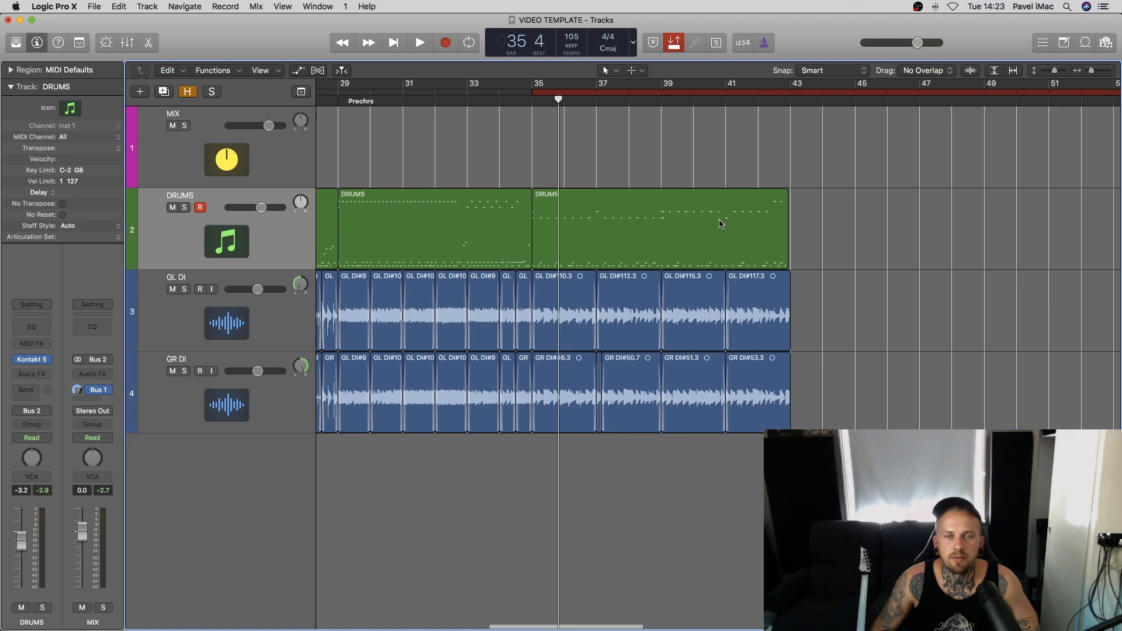
key(Return)
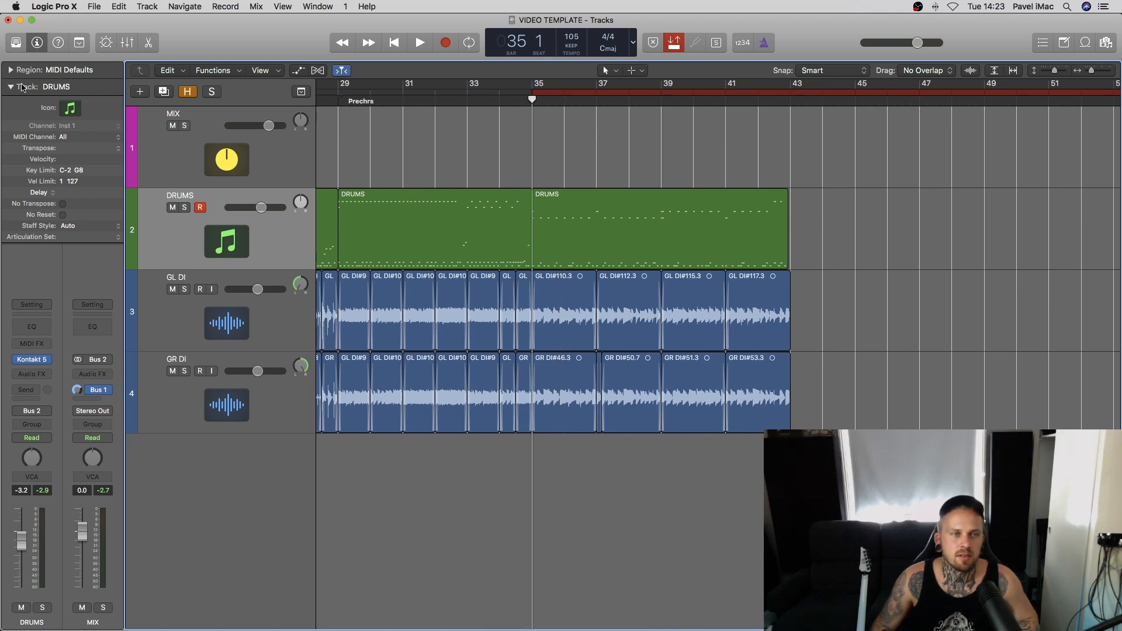
click(302, 91)
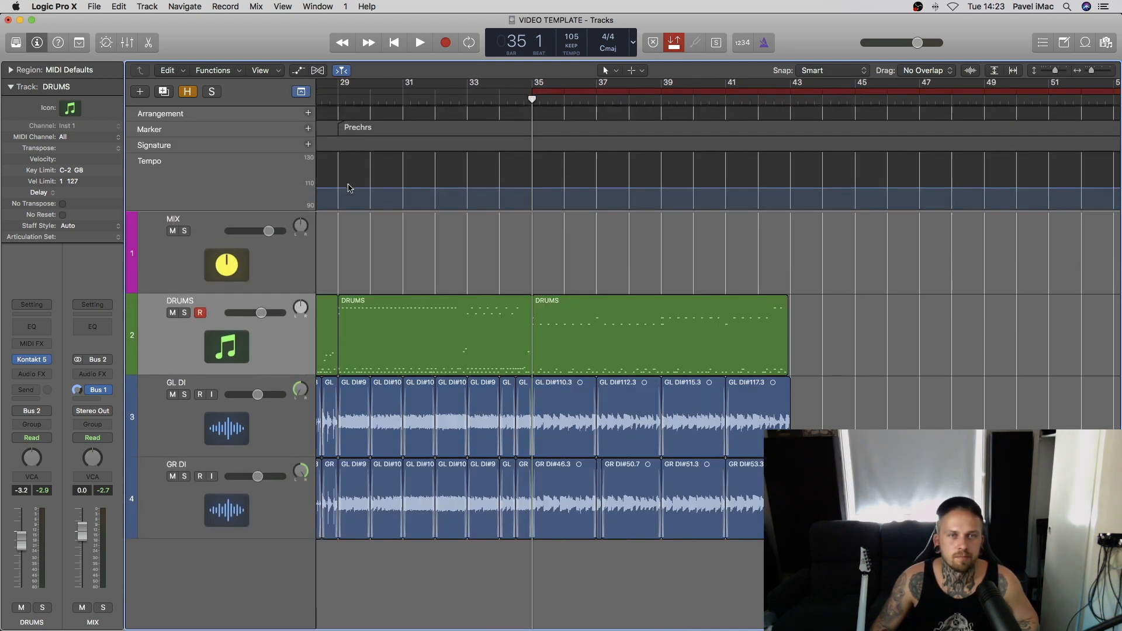
click(308, 128)
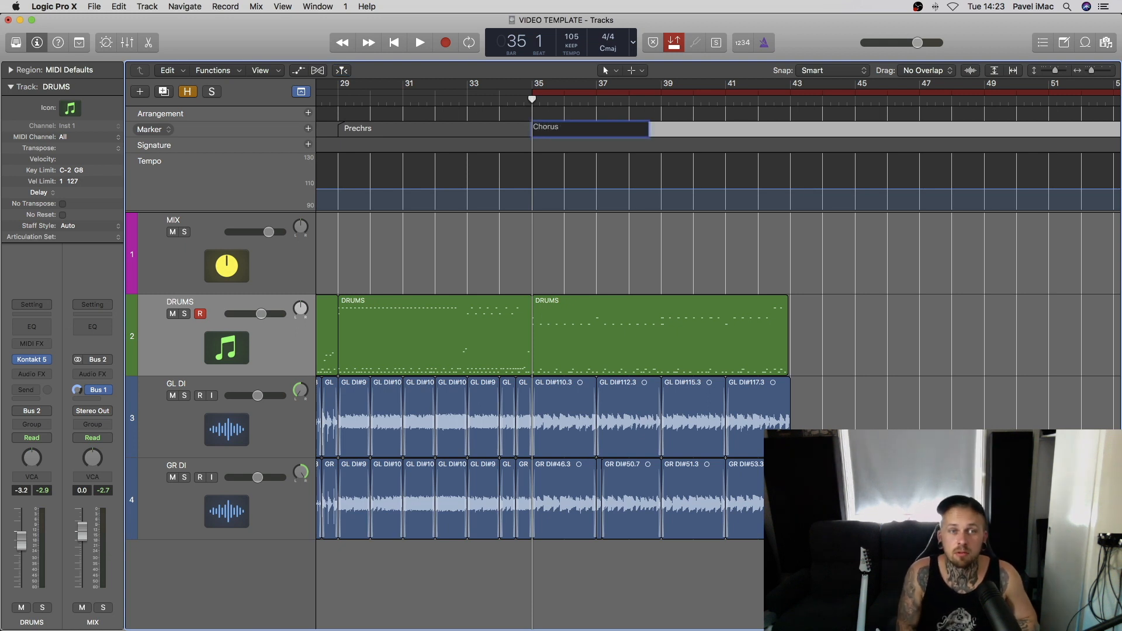
key(Escape)
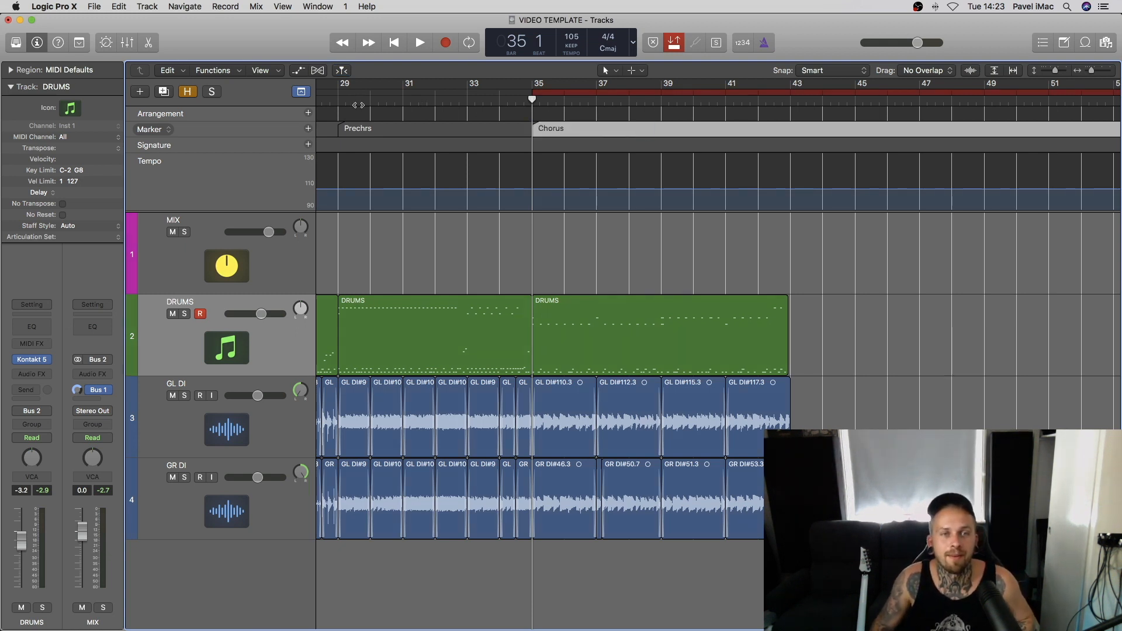
click(302, 91)
scroll(644, 168, down, 5)
scroll(730, 127, up, 4)
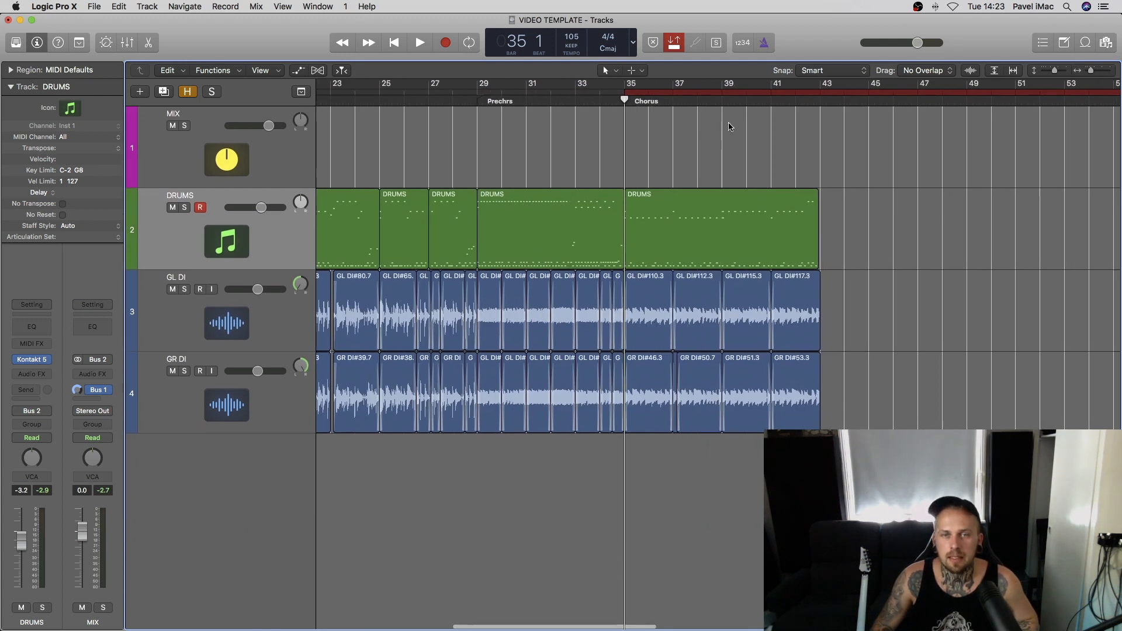
scroll(730, 127, right, 5)
click(688, 102)
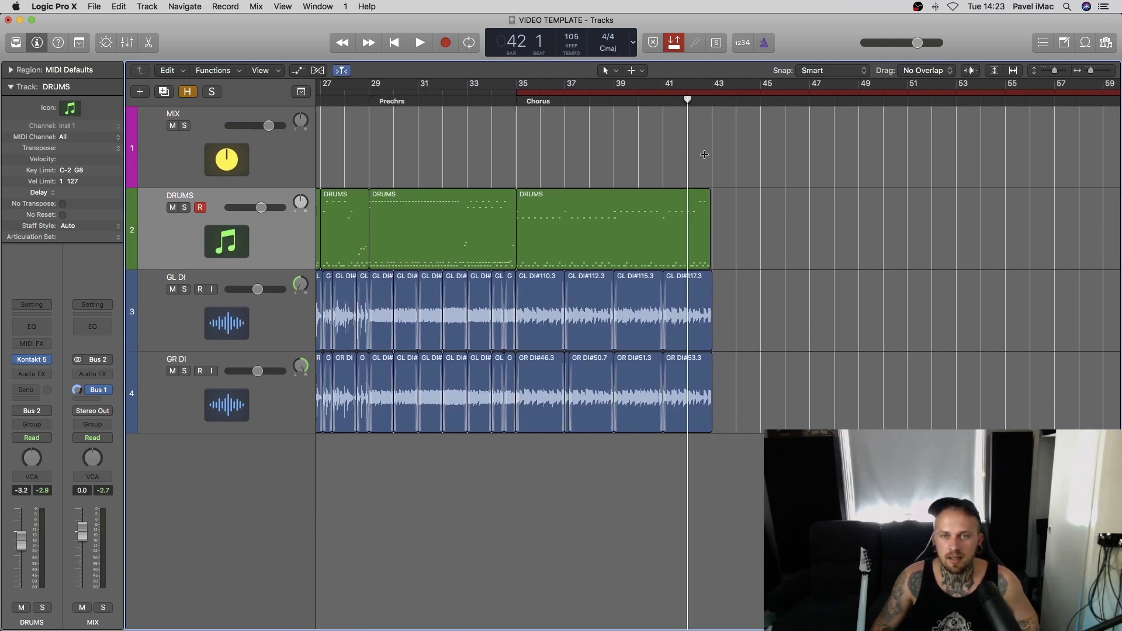
scroll(704, 155, up, 3)
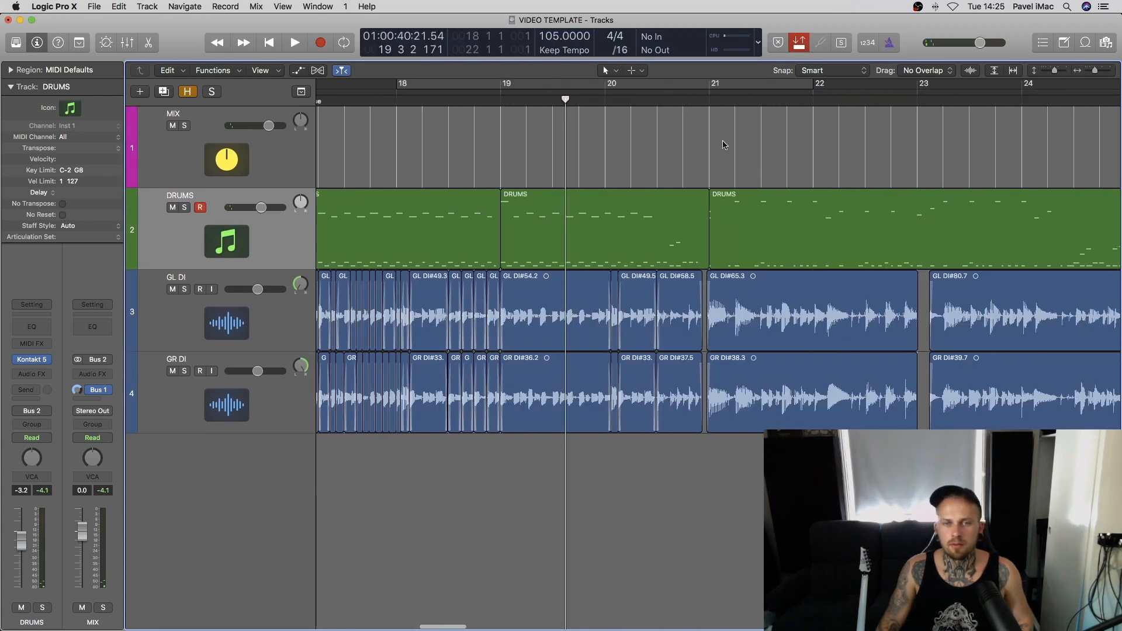
Step: Go back to the verse and place the playhead at the Verse marker at bar 17
scroll(724, 143, down, 4)
scroll(740, 135, up, 3)
scroll(743, 136, left, 15)
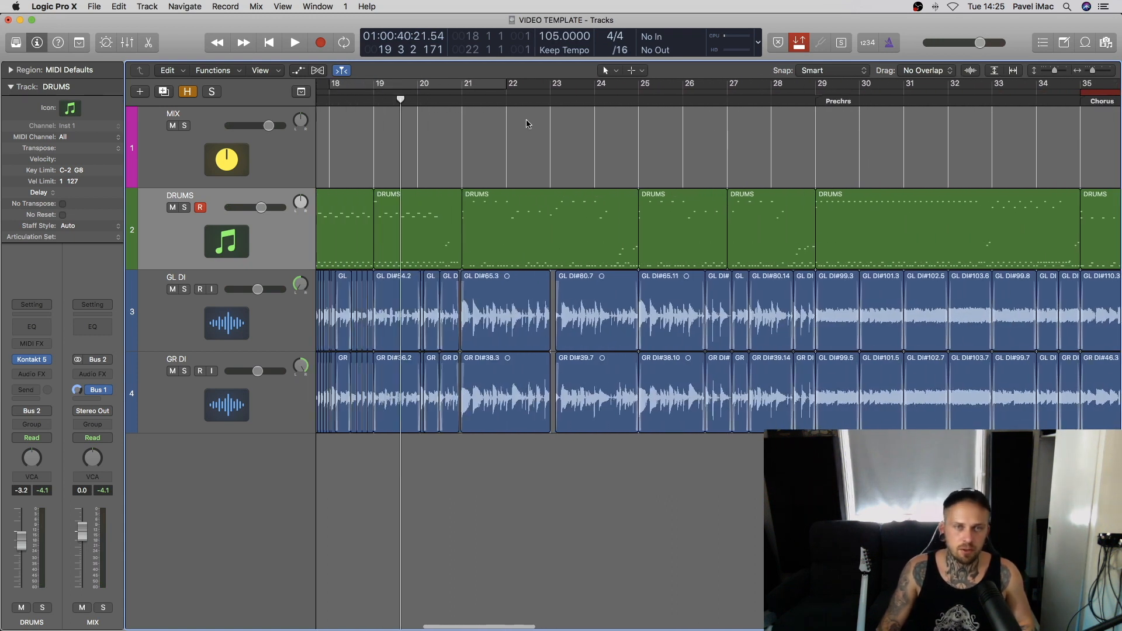
click(542, 110)
scroll(660, 253, up, 4)
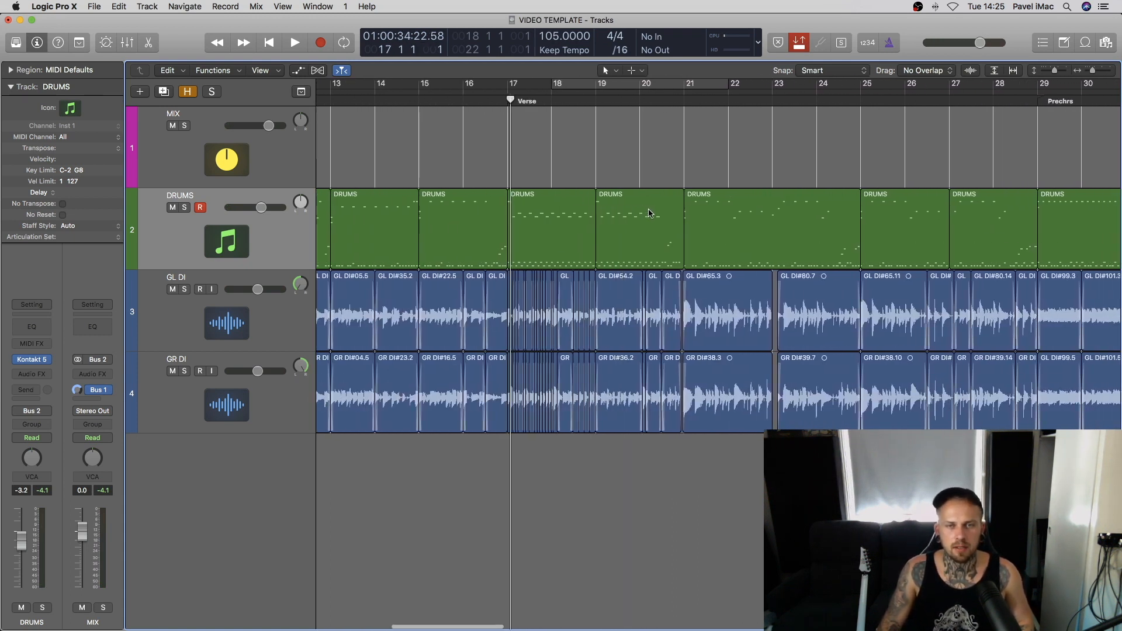
scroll(660, 264, right, 2)
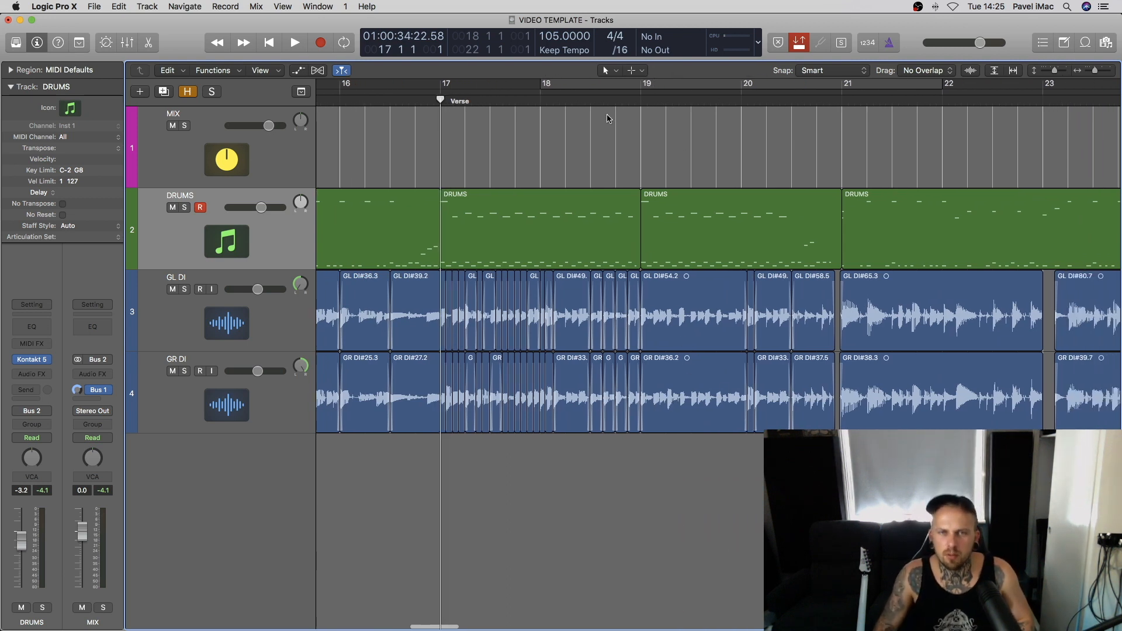
Step: Collapse the track parameters, expand the region parameters, and play the verse from bar 18 beat 3
click(590, 100)
scroll(663, 252, right, 5)
scroll(665, 253, up, 5)
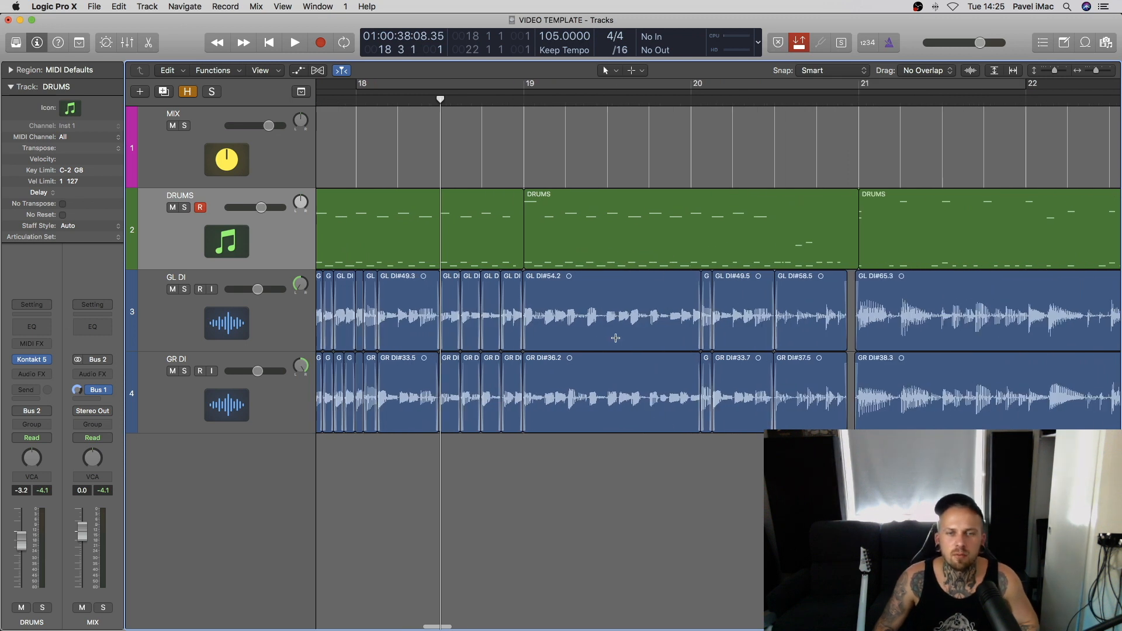
click(13, 88)
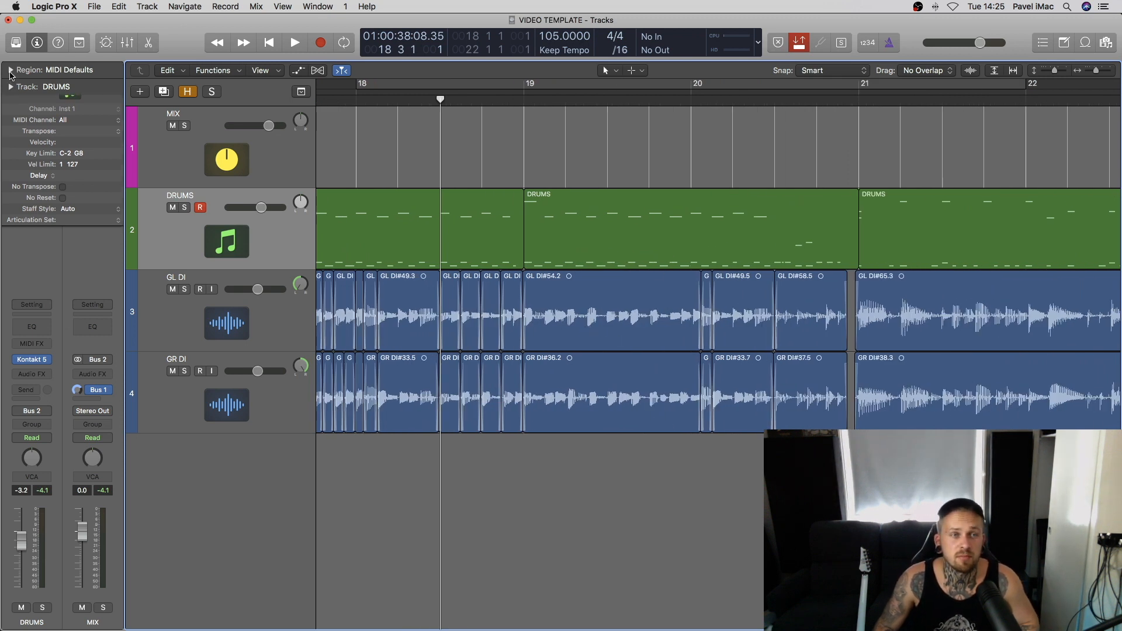
key(space)
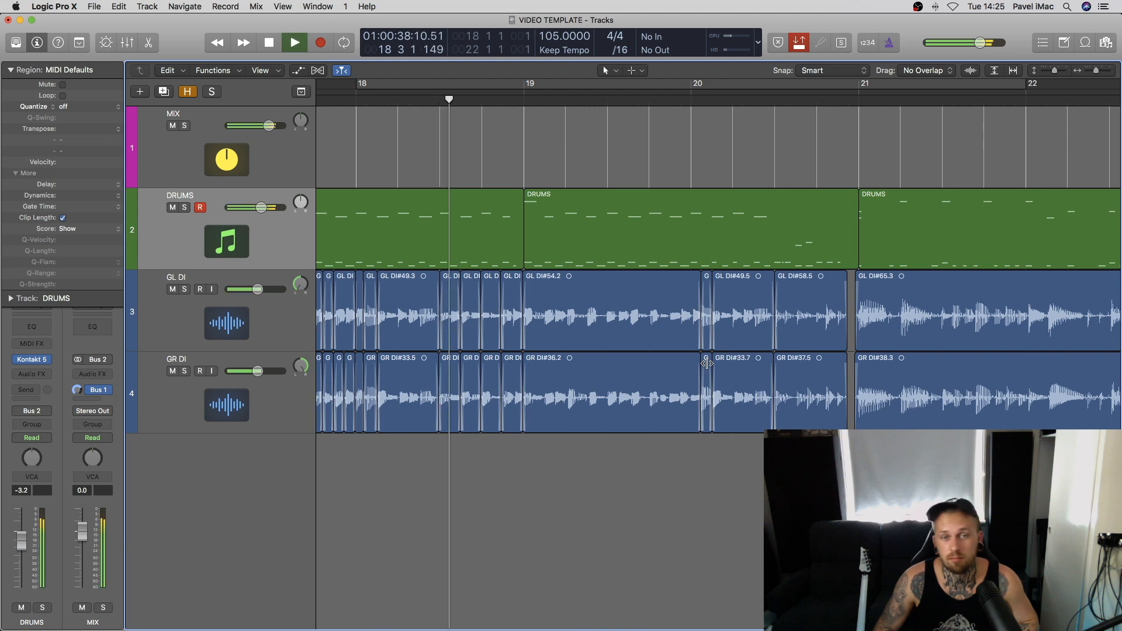
scroll(692, 360, up, 3)
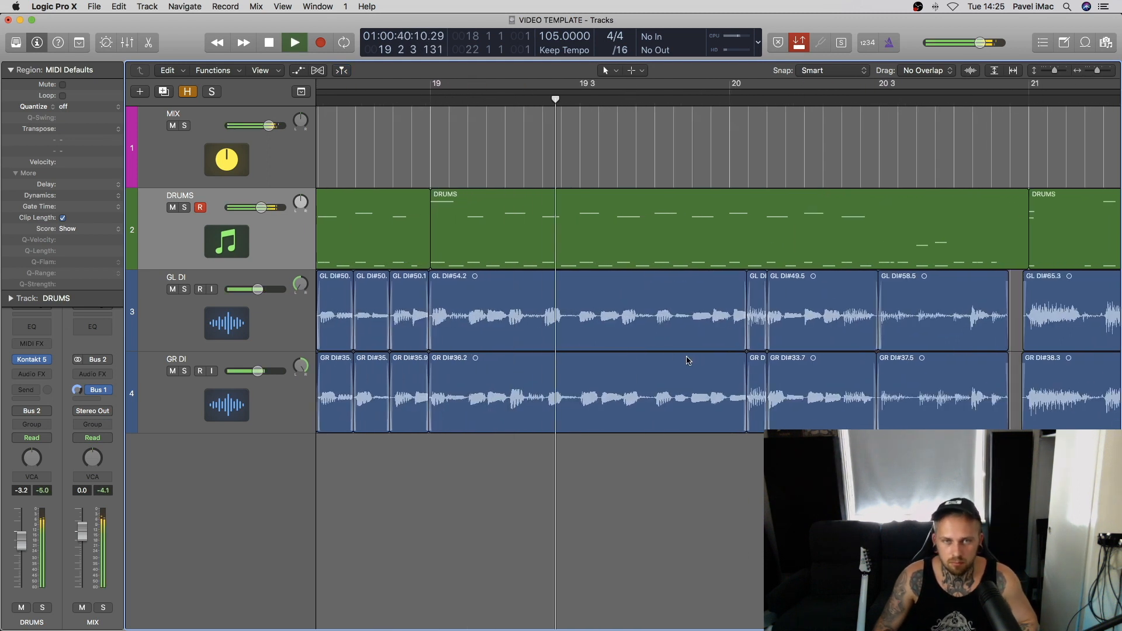
key(space)
Step: Play back the verse guitars repeatedly from 18 4 4, just ahead of the DRUMS region at bar 19
click(413, 100)
key(super+Right)
key(super+Right)
key(space)
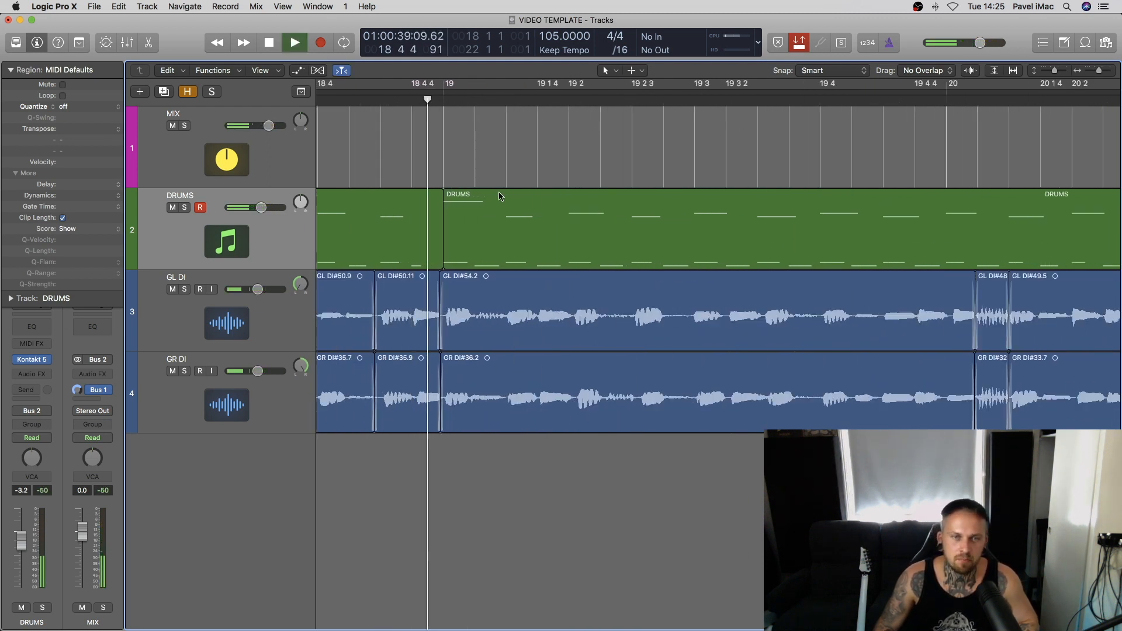
key(space)
click(416, 104)
key(space)
key(space)
key(space)
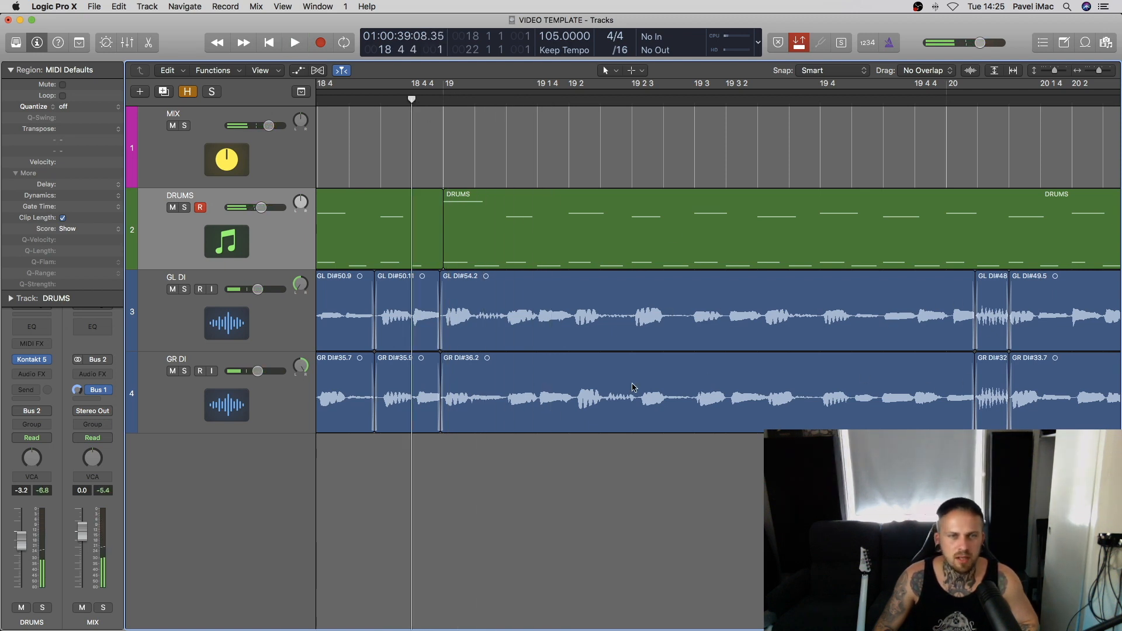
key(space)
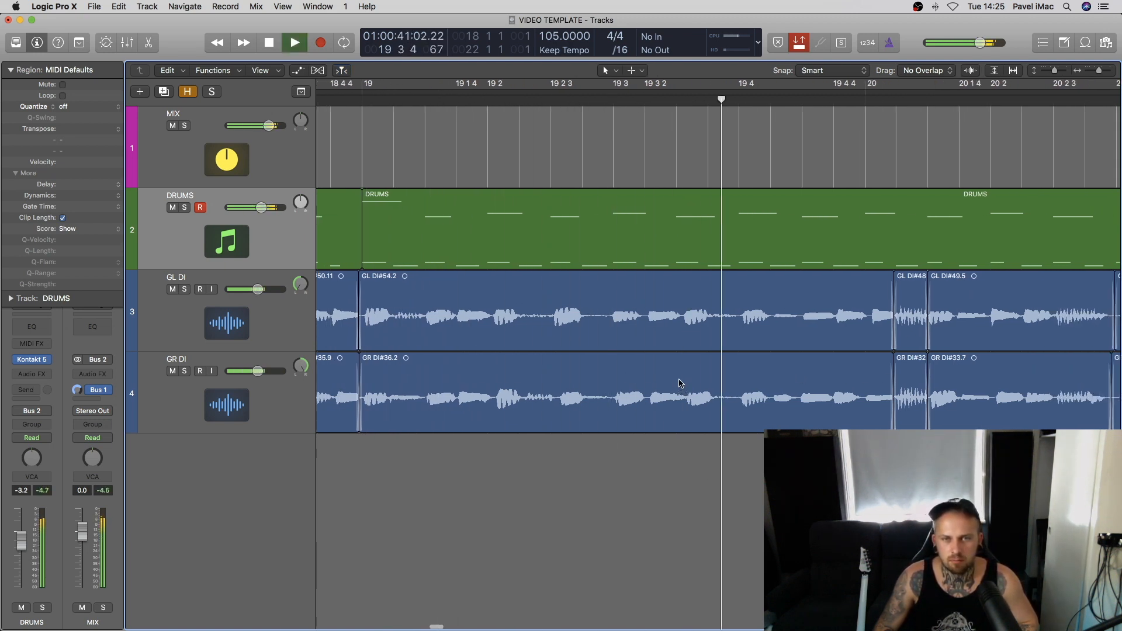
Step: Split out the note from 19 4 4 to about bar 20 on both the GL DI and GR DI tracks
click(844, 104)
key(space)
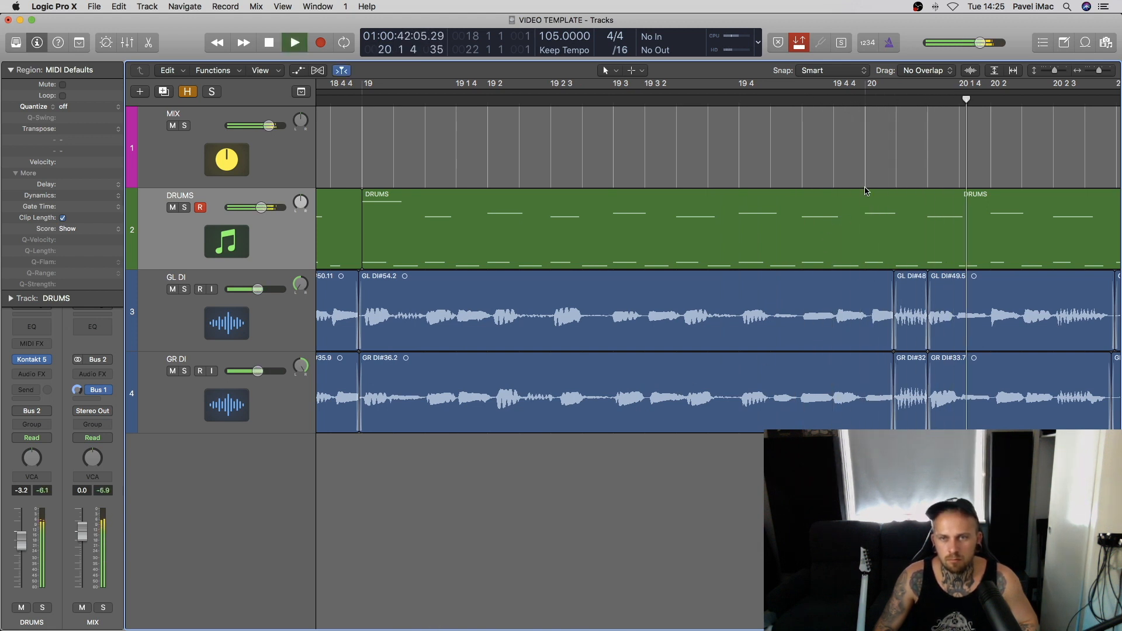
drag(835, 321, 870, 385)
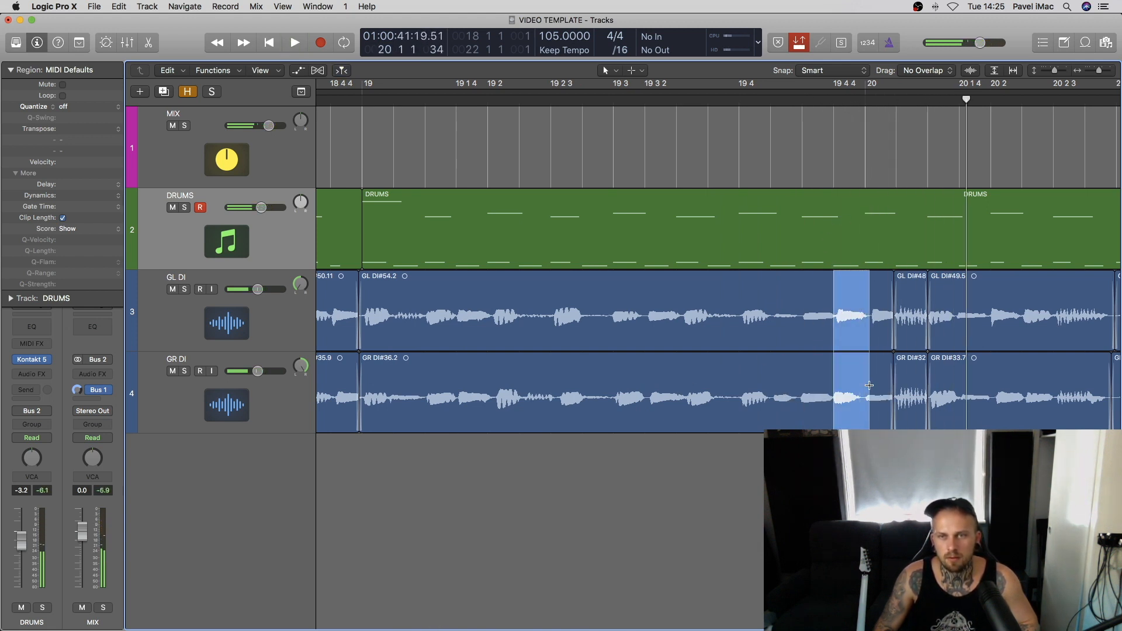
click(847, 310)
Step: Play from bar 19 and split out the note from 19 1 4 to 19 2 on both guitar tracks
click(381, 98)
key(space)
key(space)
drag(457, 324, 488, 403)
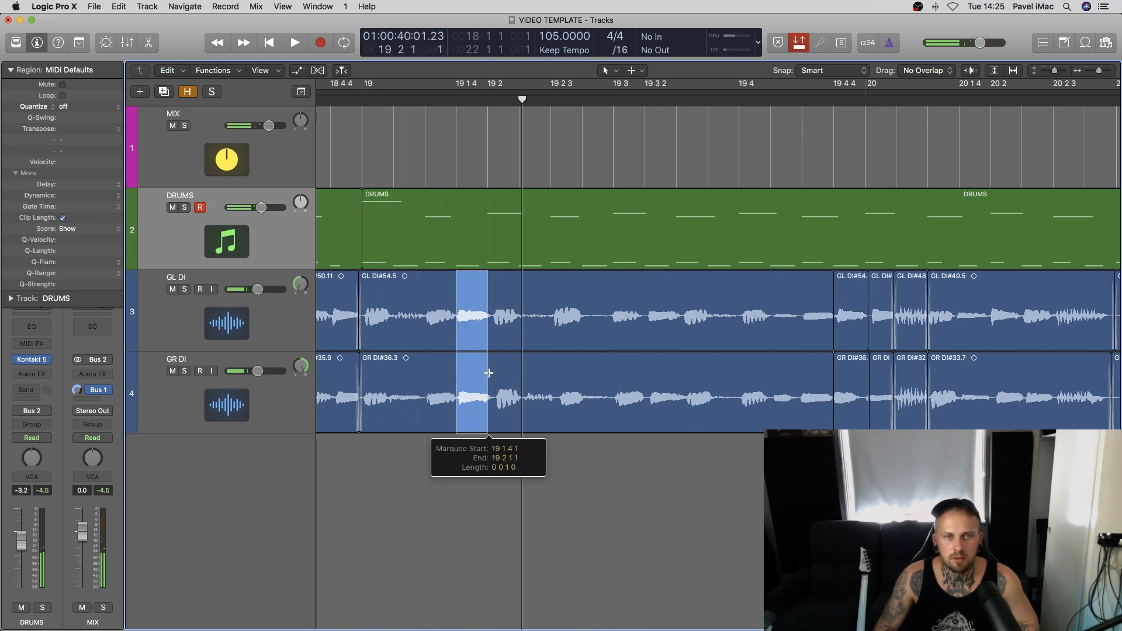
click(472, 318)
Step: Play on from 19 2 and split out the note from about 19 3 2 to 19 3 3 on both guitar tracks
click(498, 97)
key(space)
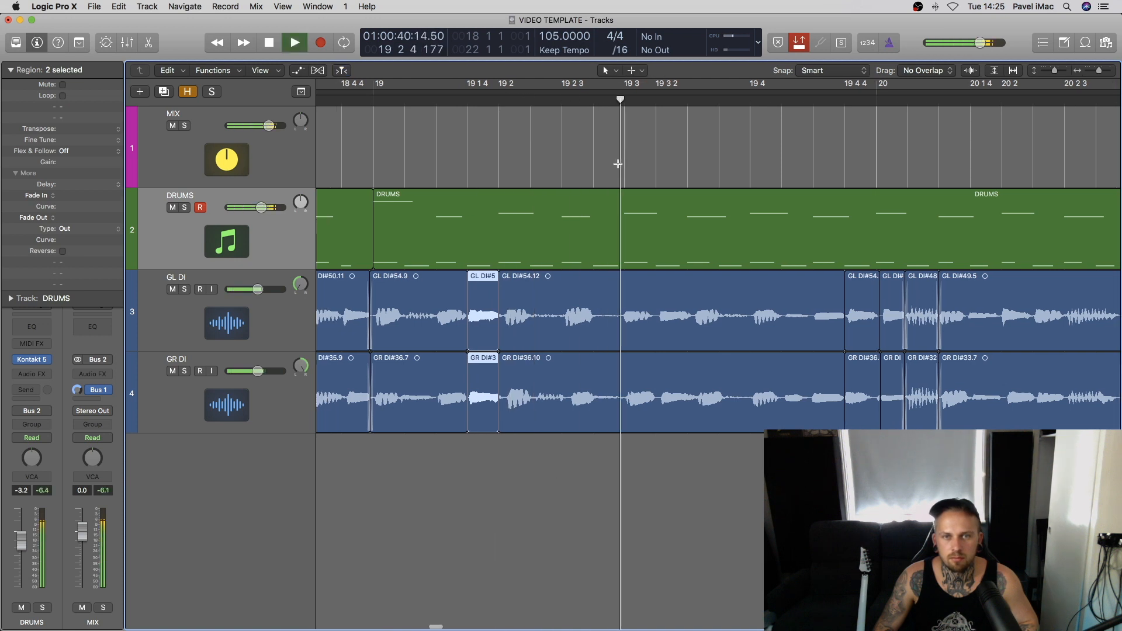
drag(660, 321, 692, 390)
click(670, 321)
Step: Play back the sliced verse guitars from bar 18 into bar 19 to find the notes that need a pitch change
key(space)
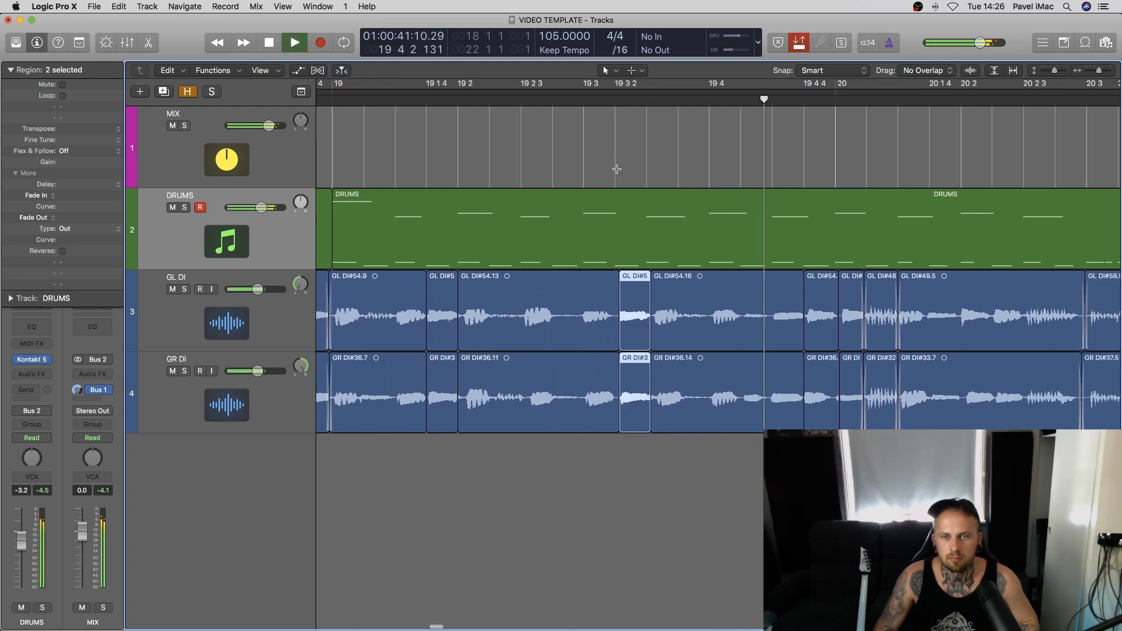
scroll(651, 204, left, 5)
key(space)
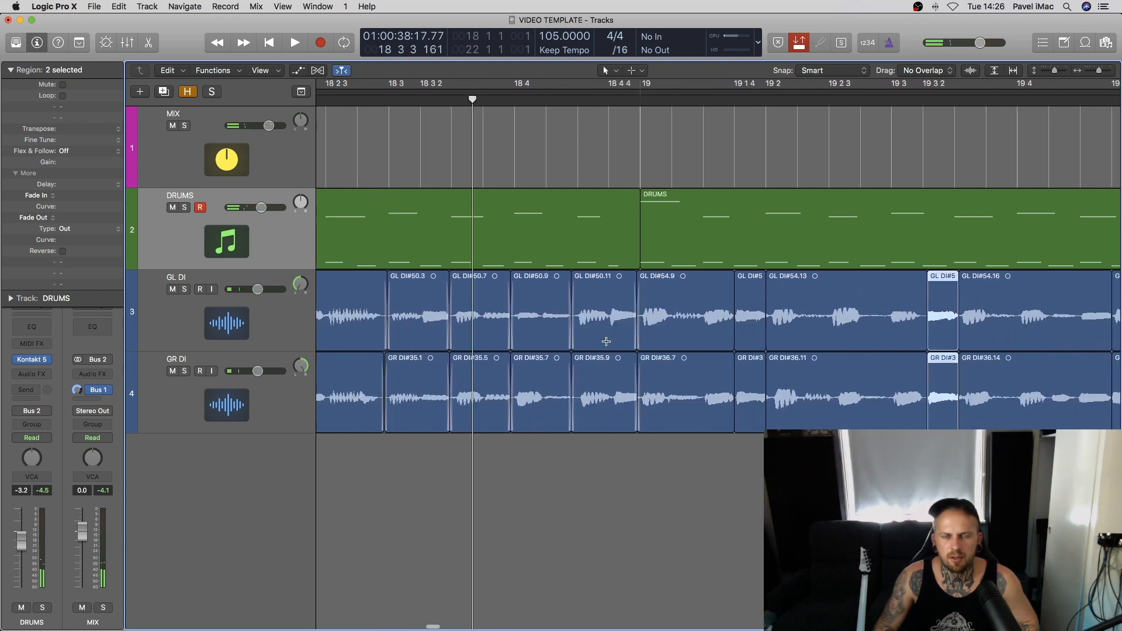
key(space)
scroll(654, 383, right, 2)
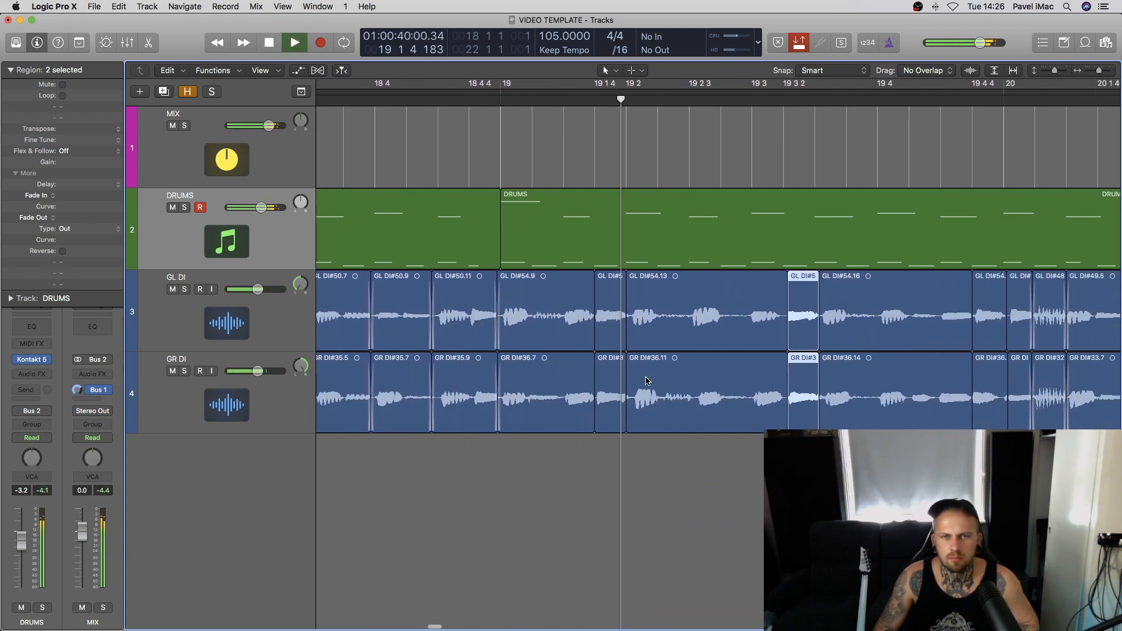
key(space)
Step: Transpose the slices at 19 1 4 on both guitar tracks by +1 and audition them from bar 18
click(610, 403)
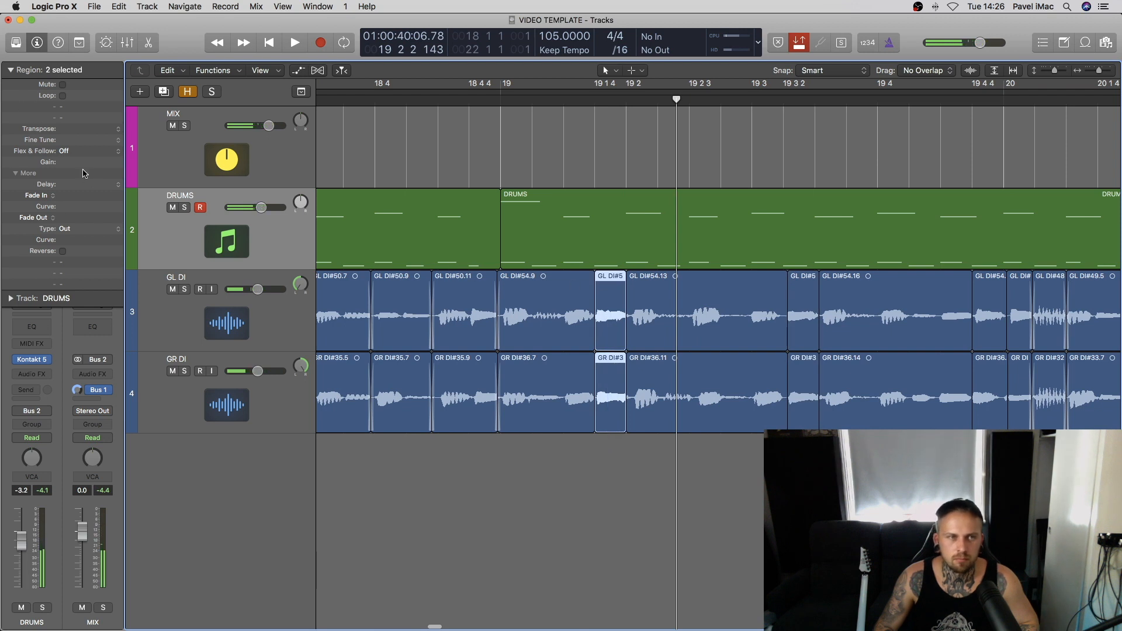
text(1)
key(Return)
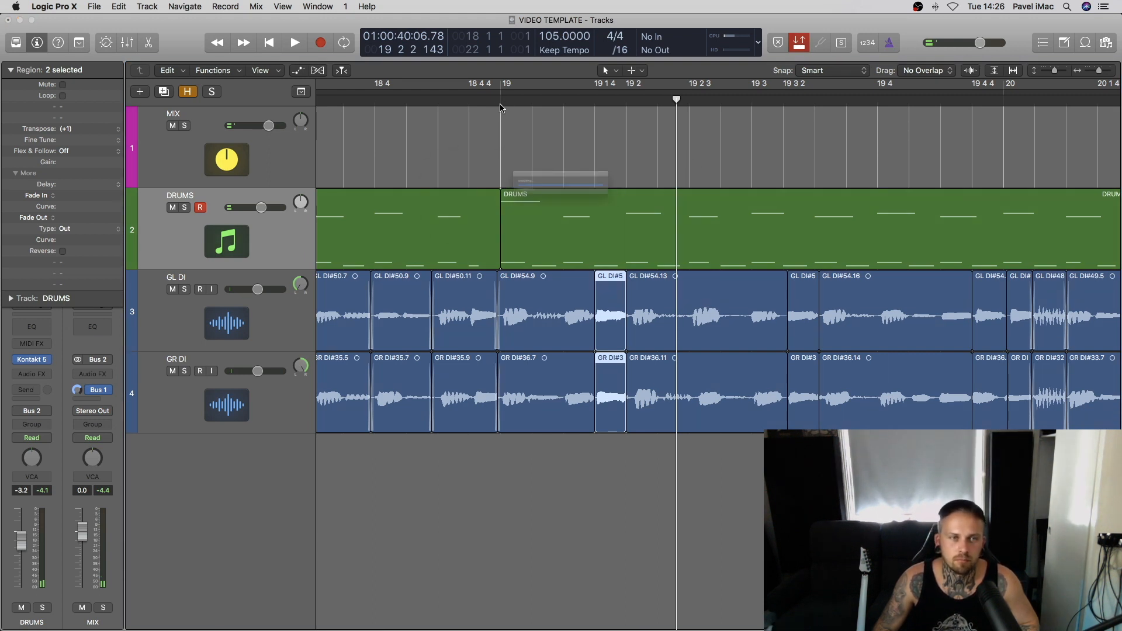
key(space)
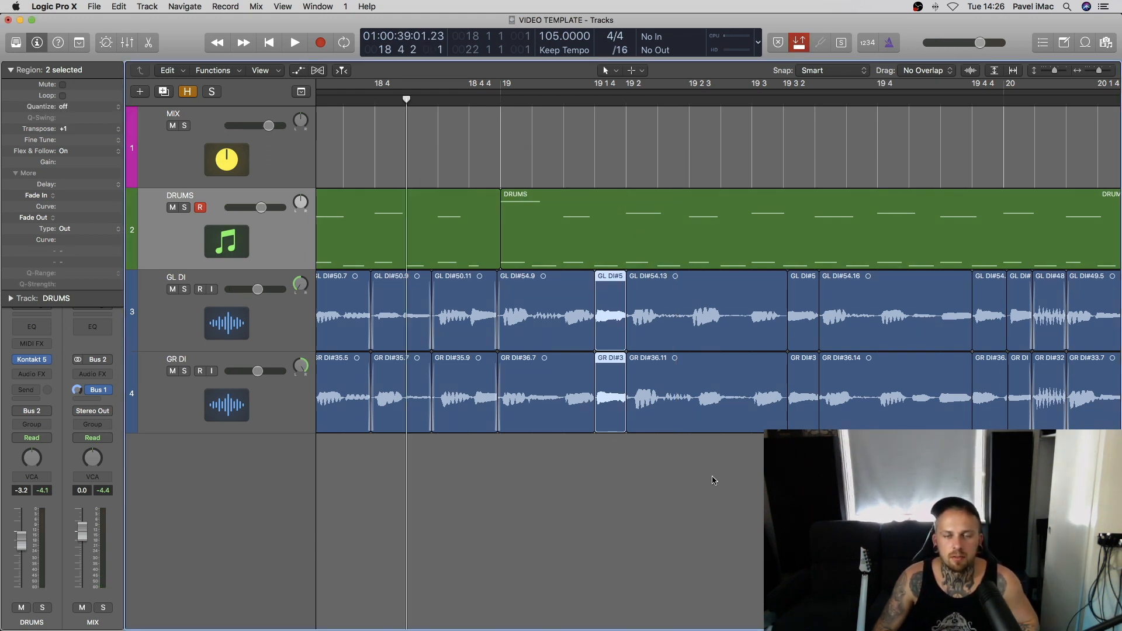
key(space)
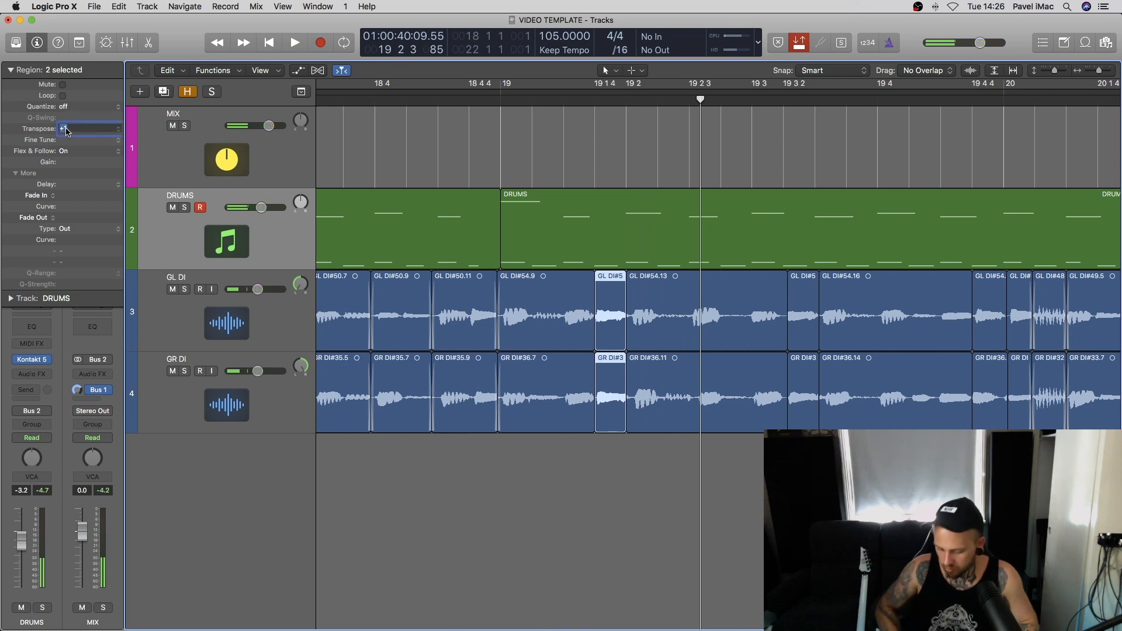
Step: Set the transposition of the 19 1 4 guitar slices to +2 and play them back from bar 18
key(space)
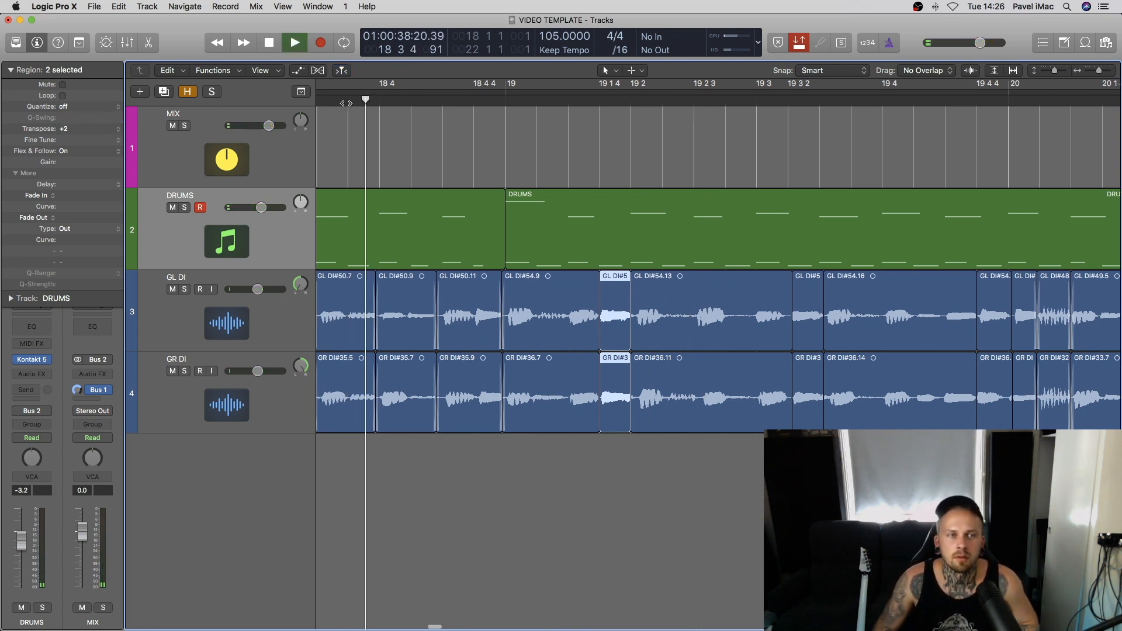
scroll(568, 186, right, 3)
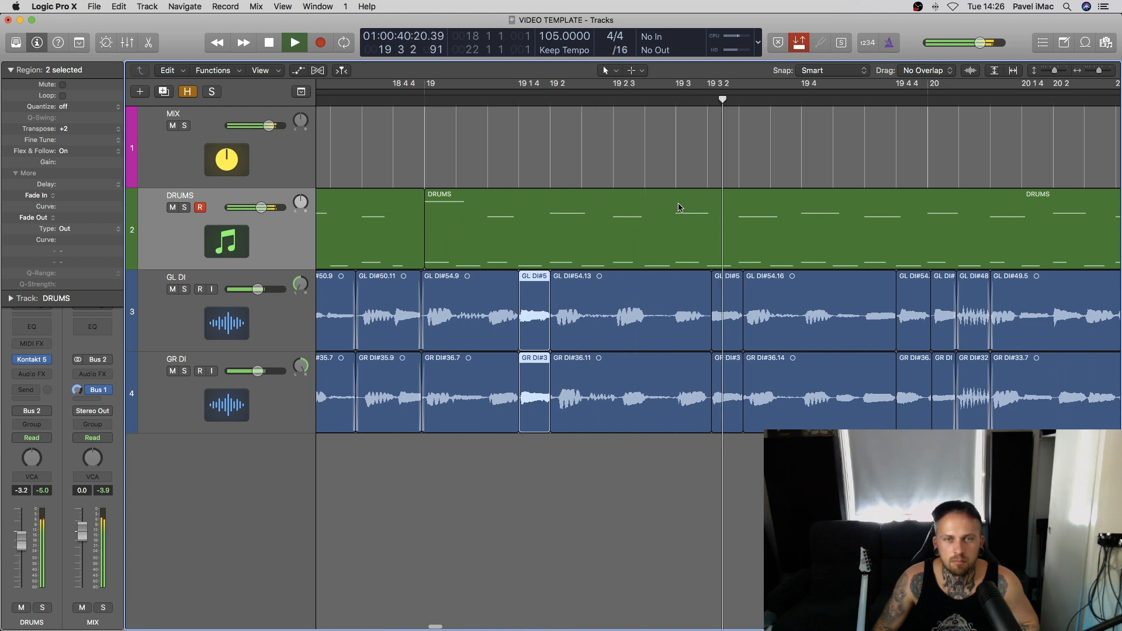
key(space)
Step: Transpose the slices at 19 3 2 on both guitar tracks by +5 and audition them from bar 19
click(724, 334)
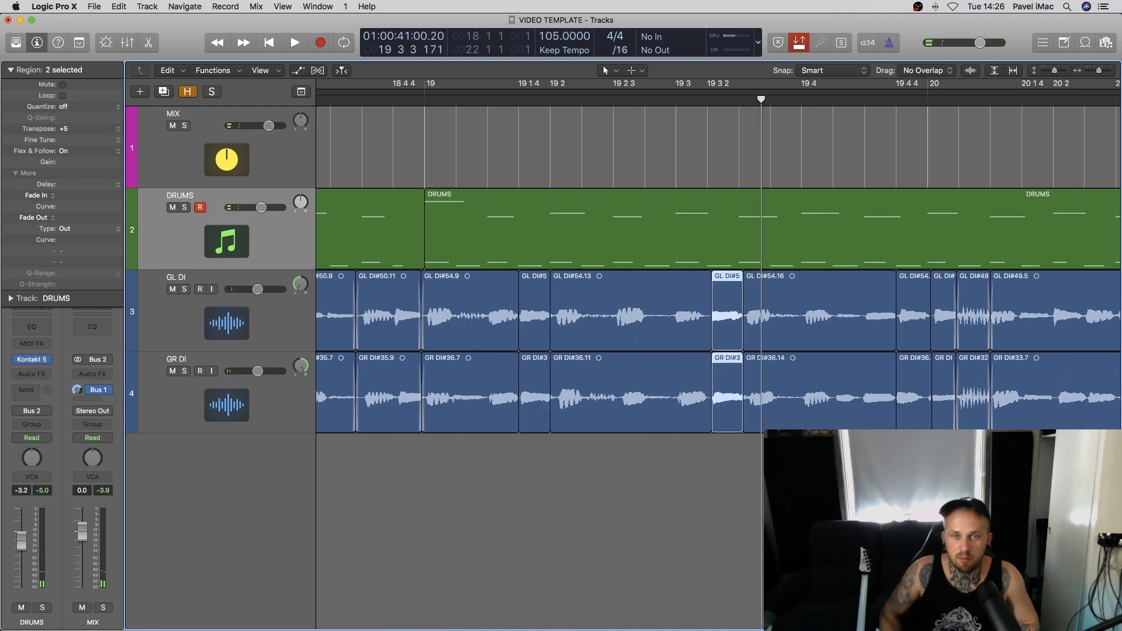
click(425, 101)
key(space)
scroll(535, 179, right, 2)
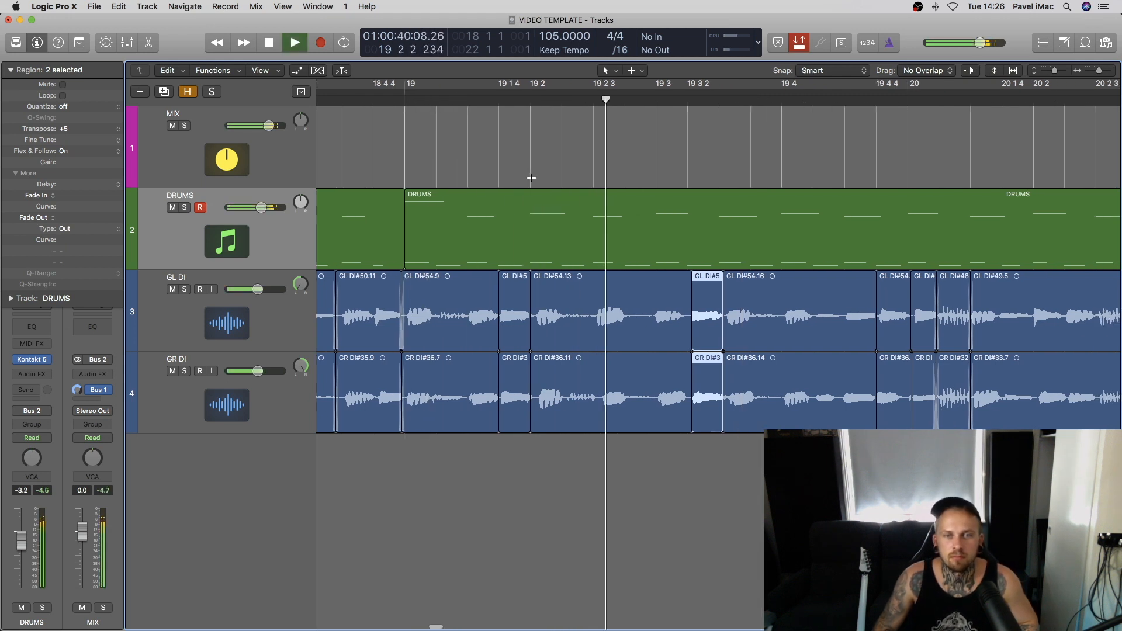
key(space)
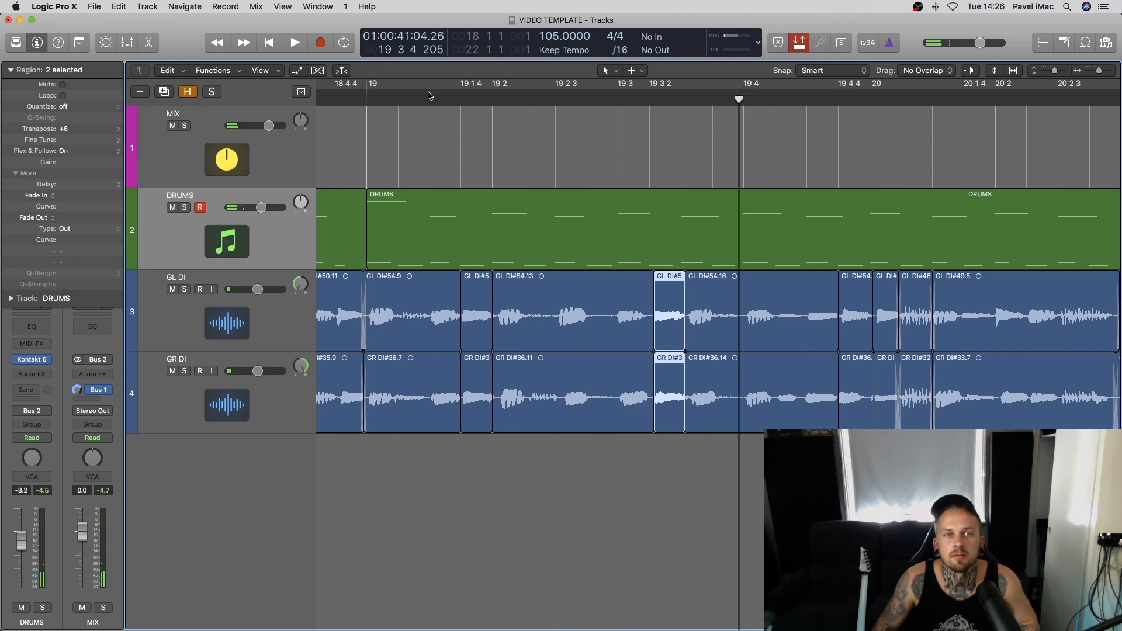
Step: Set the transposition of the 19 3 2 guitar slices to +6 and play from bar 19 into bar 20
click(368, 102)
key(space)
scroll(532, 240, right, 2)
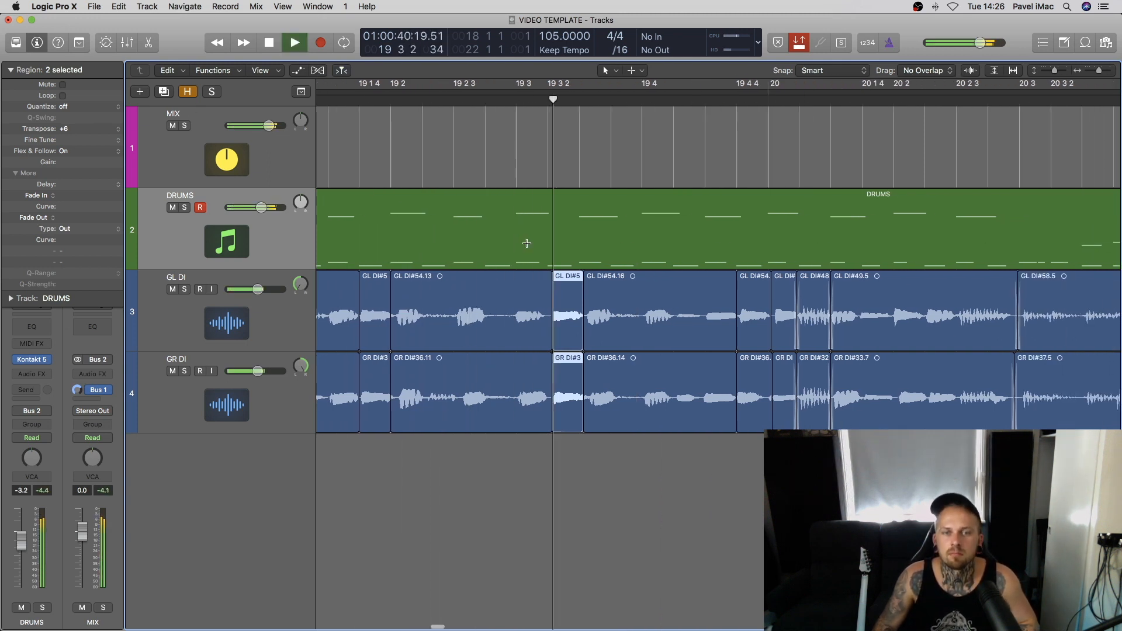
scroll(584, 251, right, 3)
key(space)
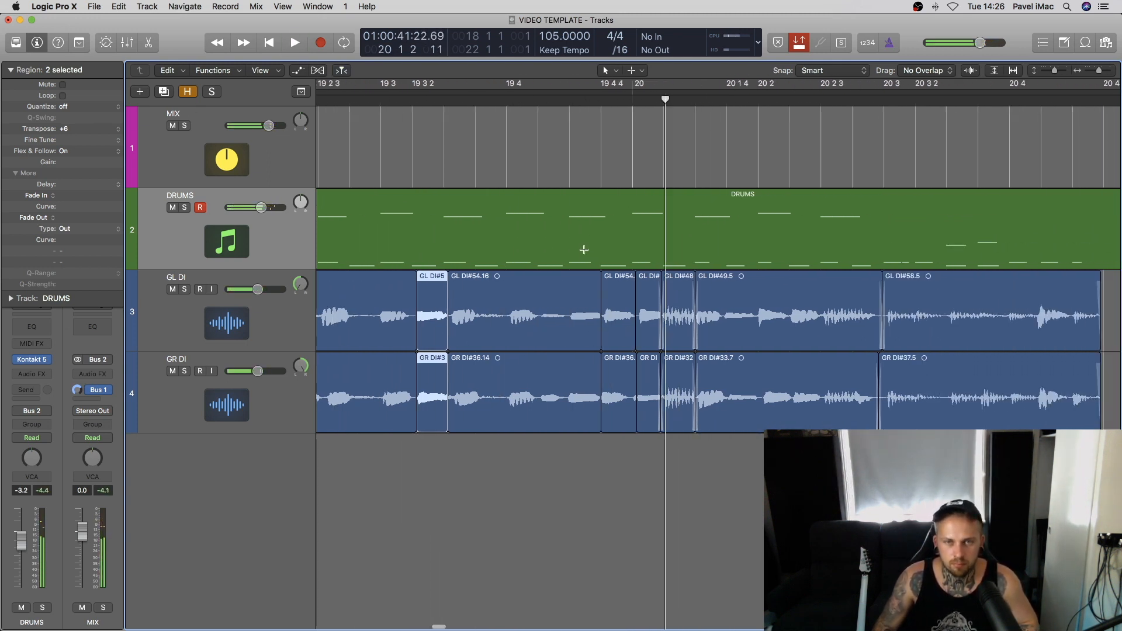
Step: Turn off Autopunch and play the guitars from just before 19 3 2 to locate the next note
click(570, 99)
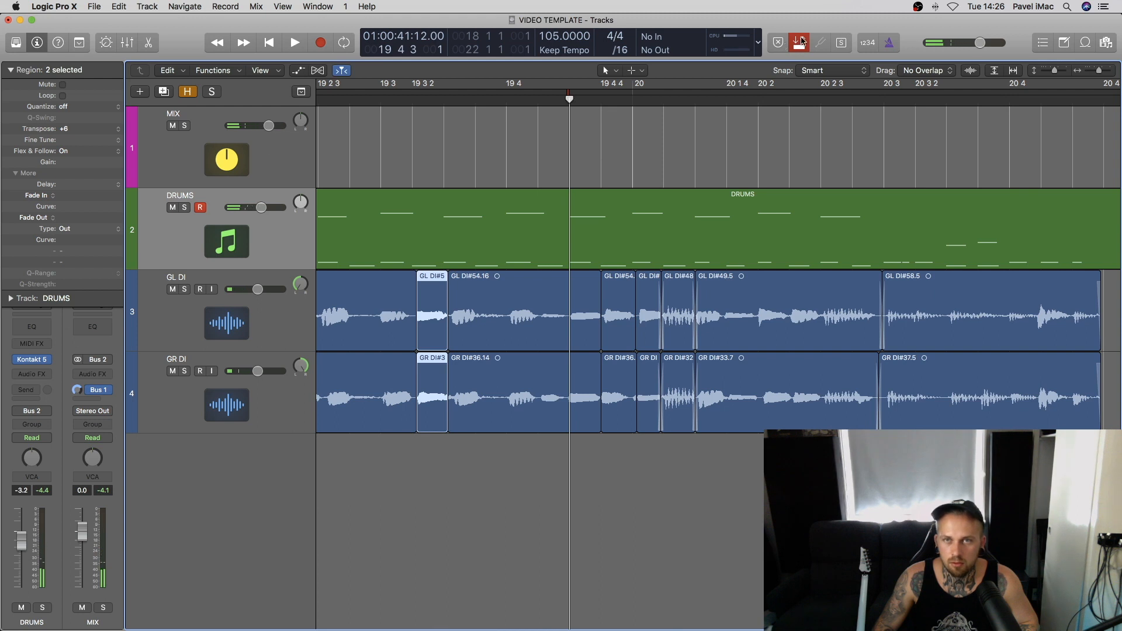
click(802, 41)
click(412, 96)
key(space)
scroll(411, 95, left, 1)
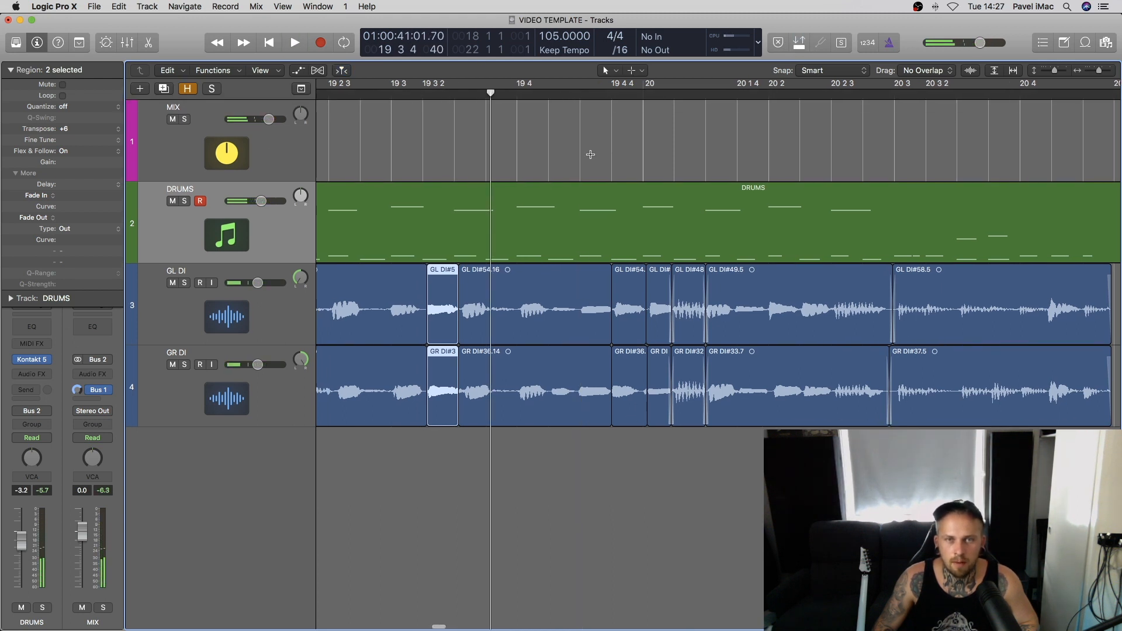
Step: Split out the note from 19 4 3 to 19 4 4 on both guitar tracks and transpose it by +7
click(582, 96)
key(super+v)
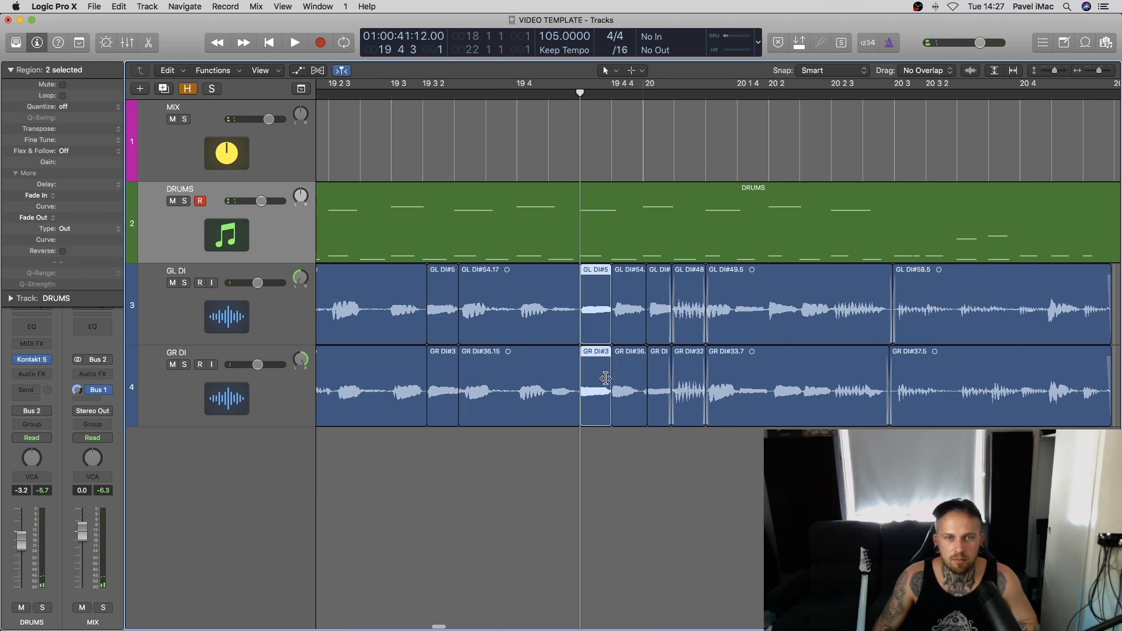
double_click(67, 129)
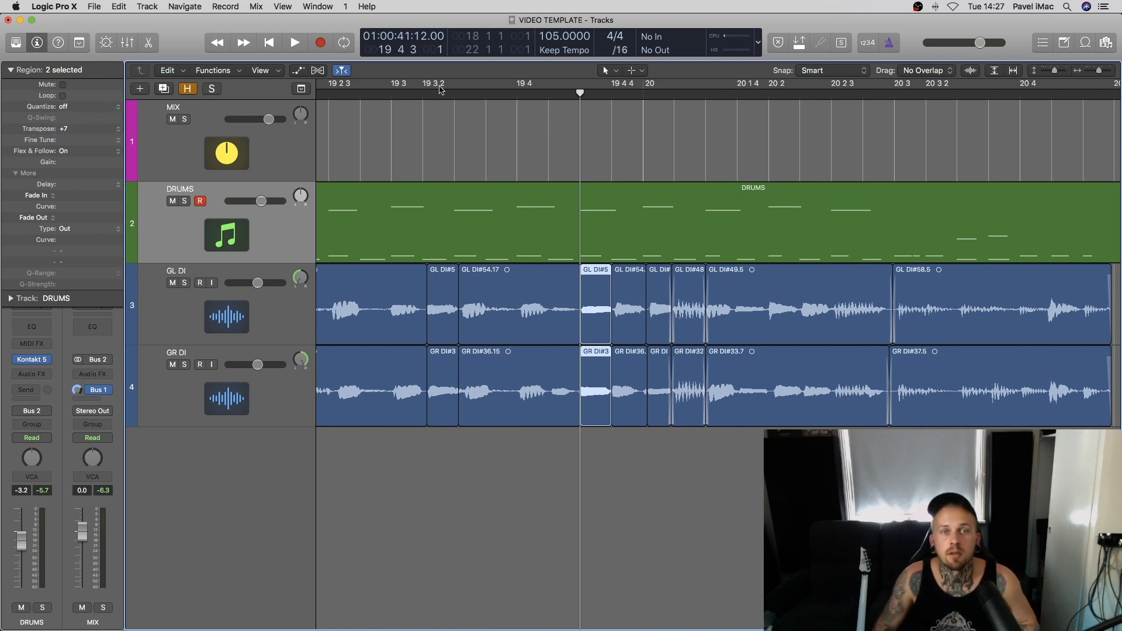
Step: Audition the transposed guitar slices, playing from around 19 3 2 and again from 19 4 3
click(422, 98)
key(space)
key(space)
click(583, 96)
key(space)
key(space)
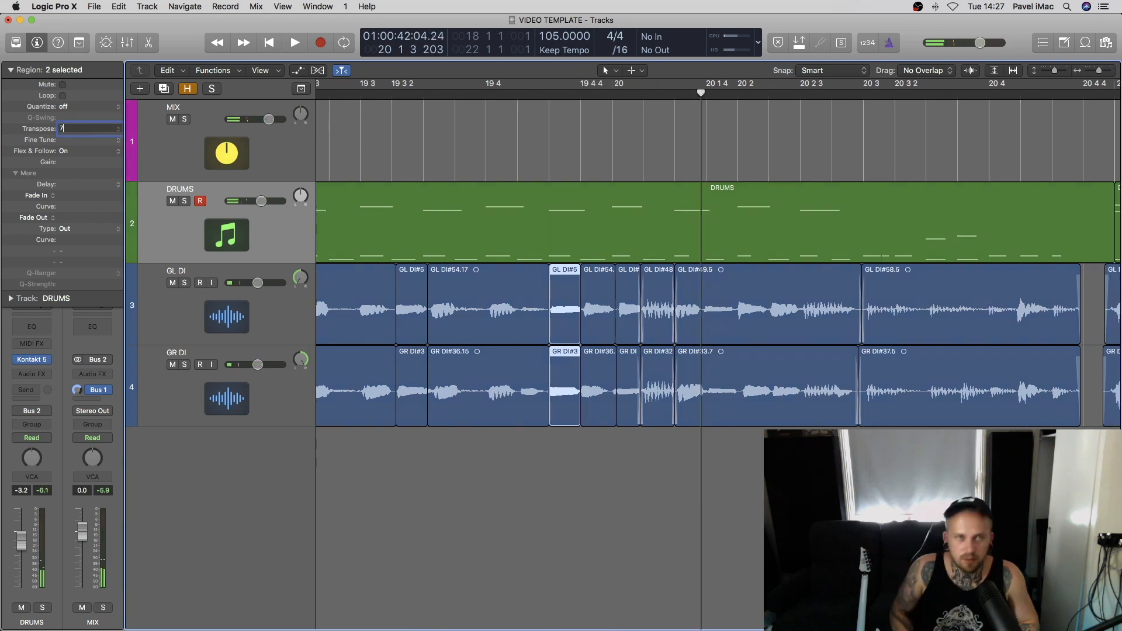
click(386, 99)
key(space)
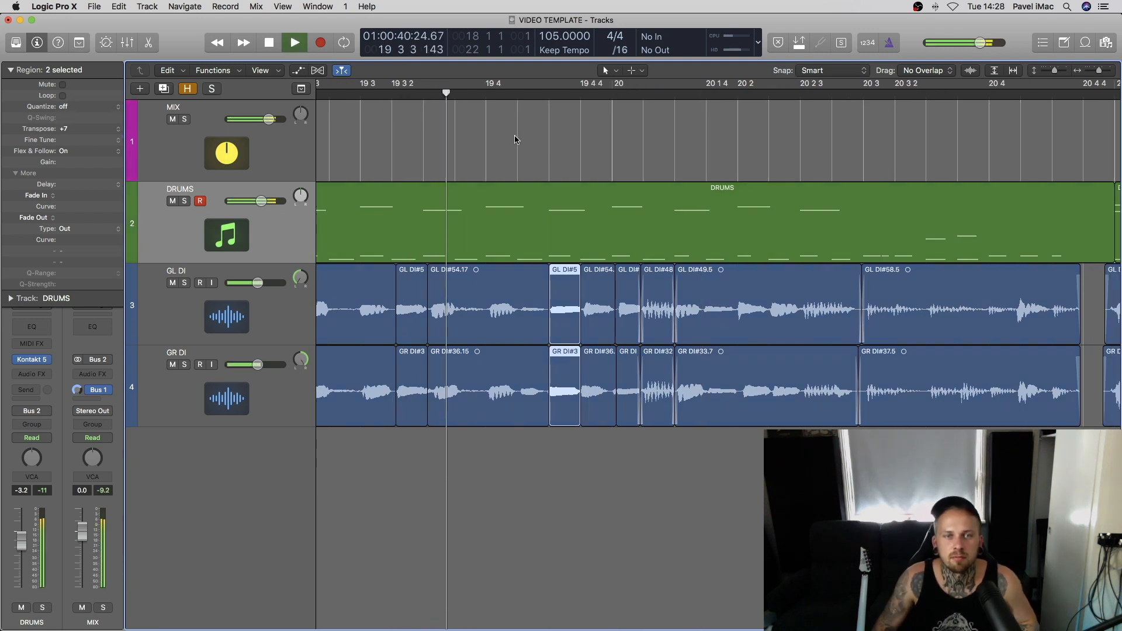
Step: Play the edited guitars with the drums from just before bar 18 through bar 21
key(super+Left)
key(super+Left)
key(super+Left)
key(super+Left)
scroll(414, 146, left, 4)
click(410, 96)
key(space)
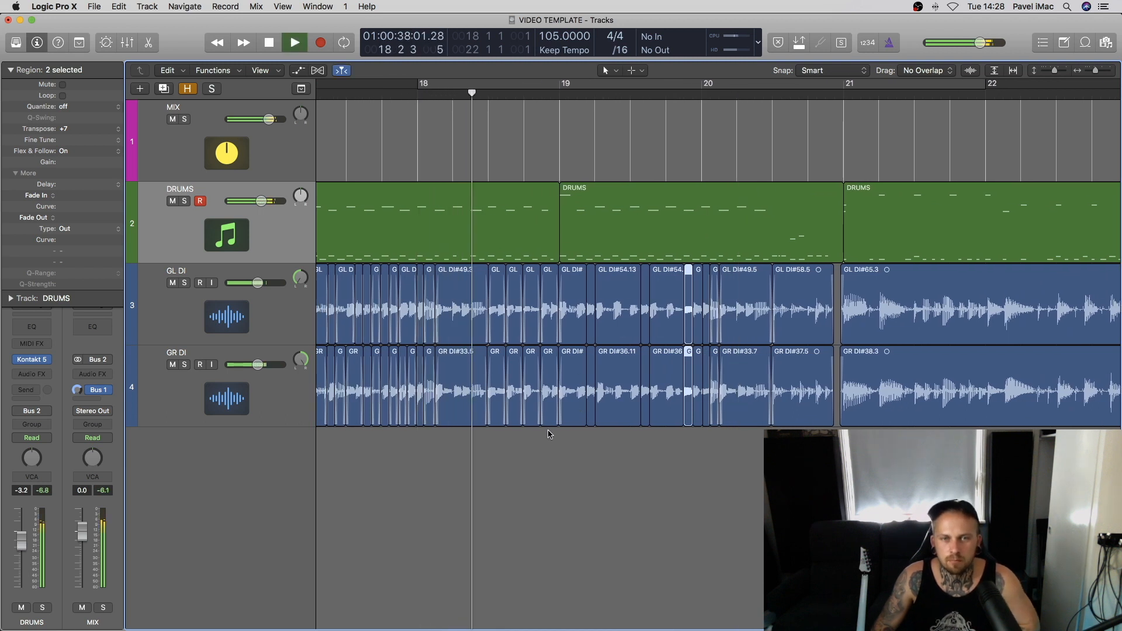
scroll(555, 420, right, 3)
scroll(544, 439, right, 2)
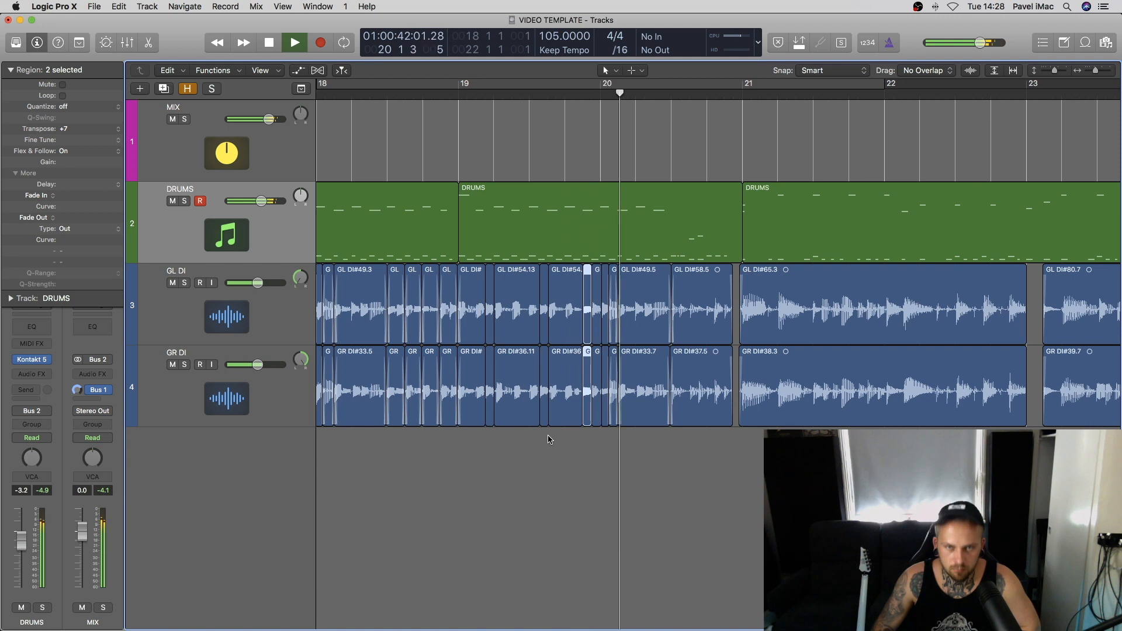
scroll(558, 435, right, 3)
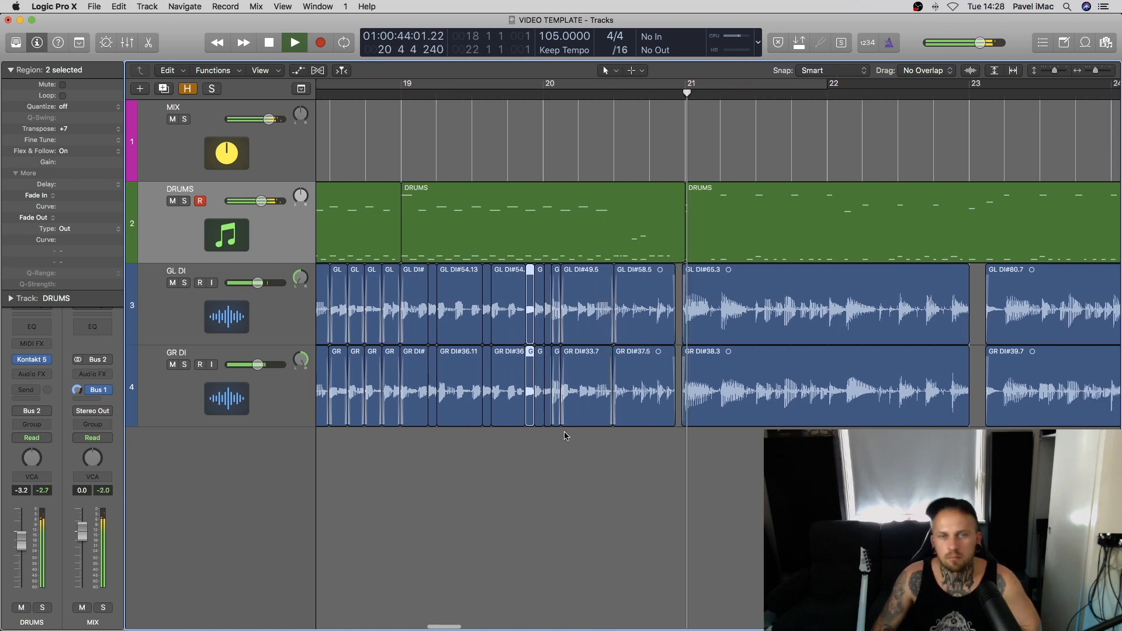
Step: Select all slices from bar 19 to just after bar 20 on both guitar tracks and apply type X crossfades of 5
drag(418, 434, 548, 290)
scroll(556, 295, left, 9)
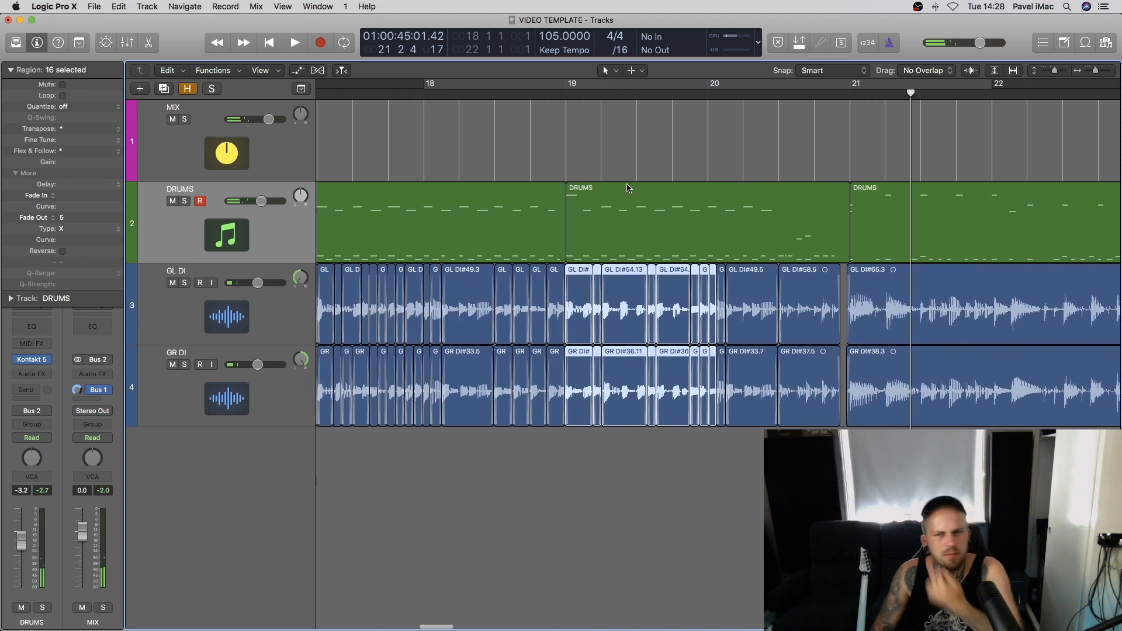
Step: Play back the edited verse from the Verse marker at bar 17 to bar 22 with the guitar regions deselected
scroll(545, 137, left, 6)
click(386, 93)
key(space)
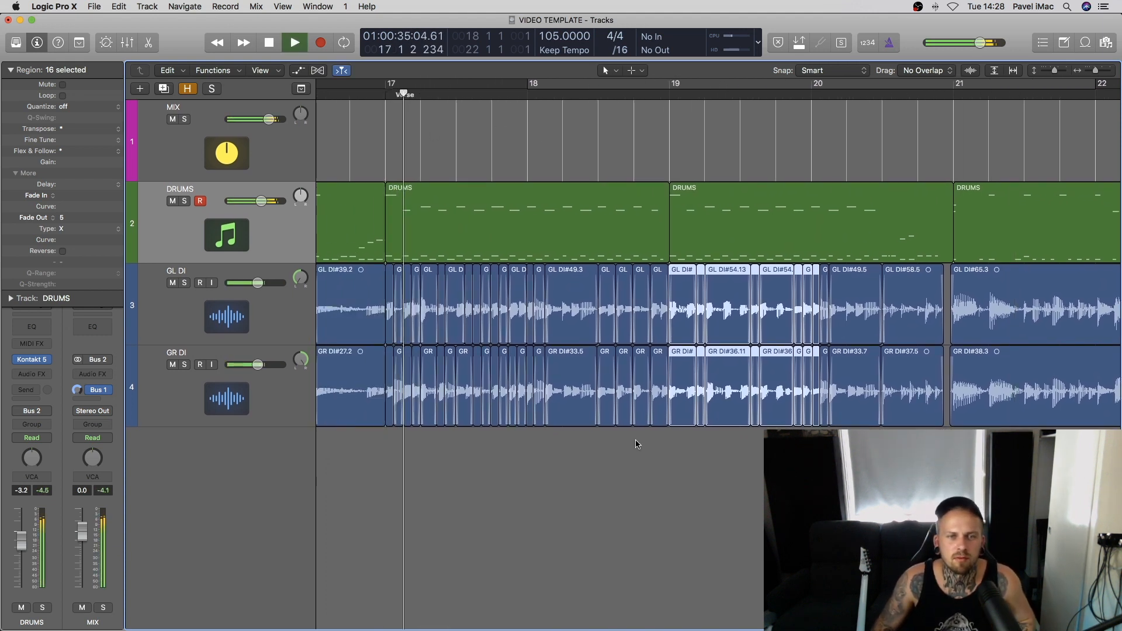
click(635, 439)
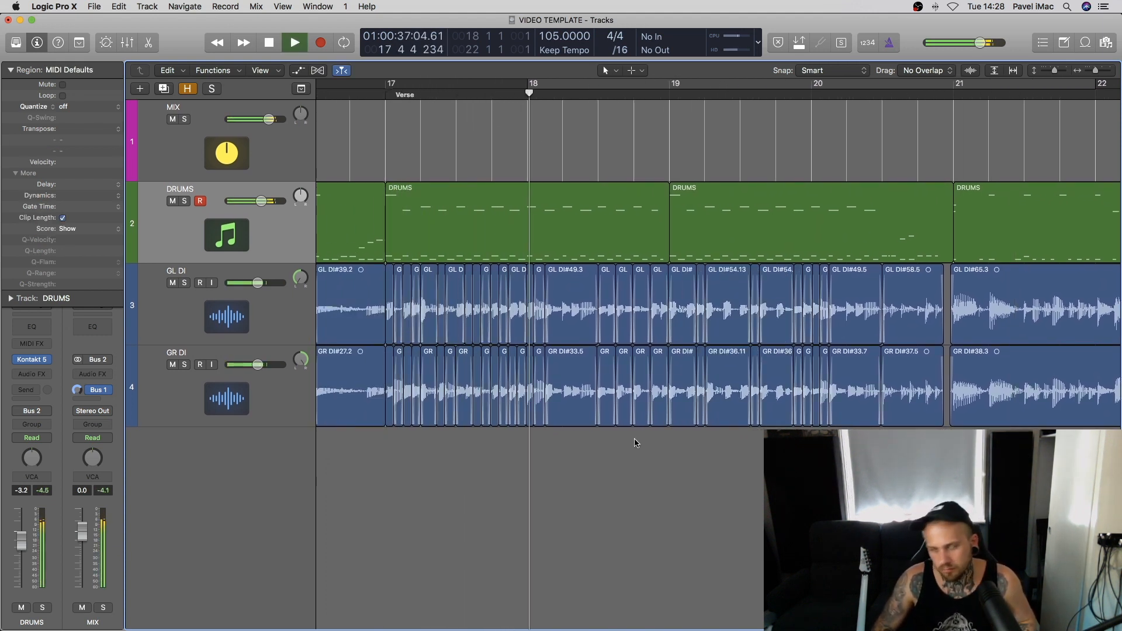
scroll(632, 438, right, 5)
scroll(631, 434, right, 2)
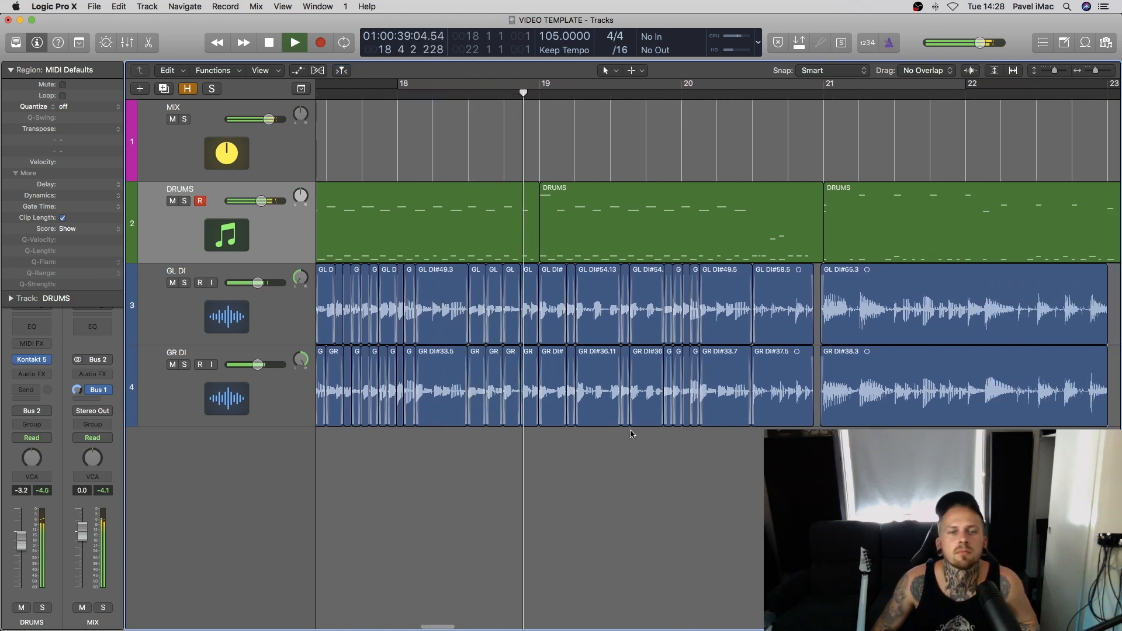
scroll(631, 434, right, 4)
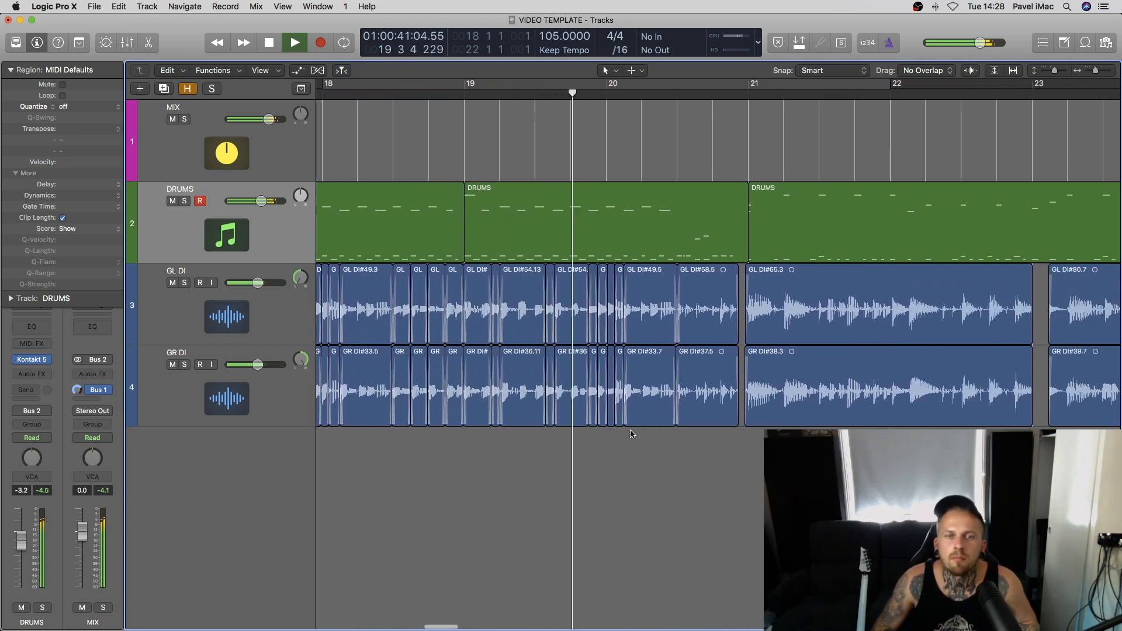
scroll(636, 433, right, 4)
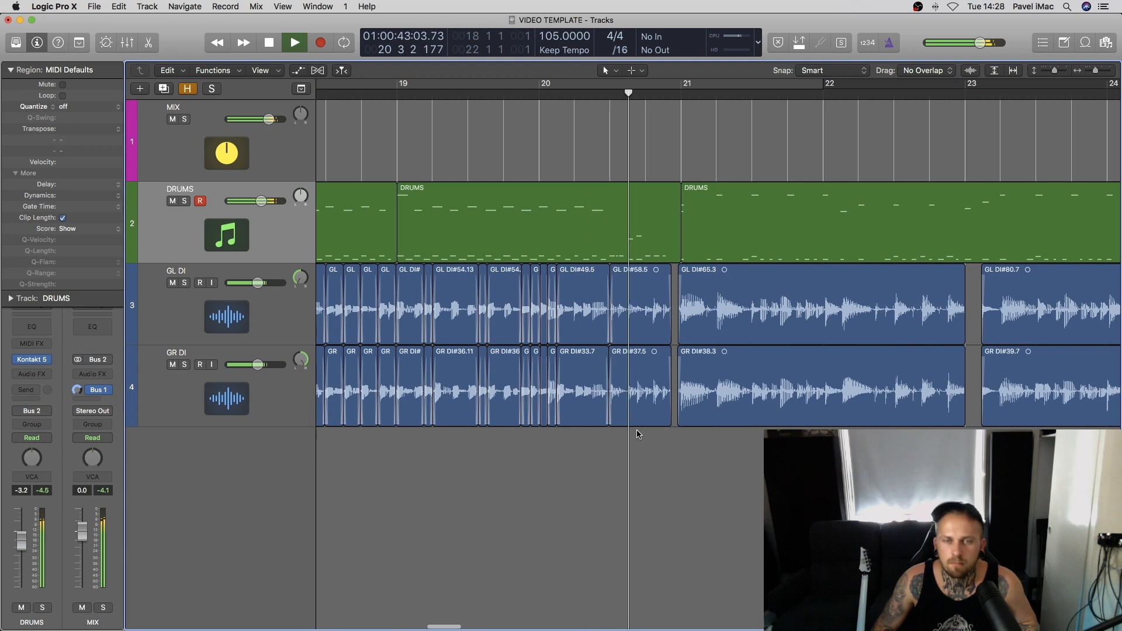
scroll(632, 430, right, 3)
scroll(628, 430, right, 4)
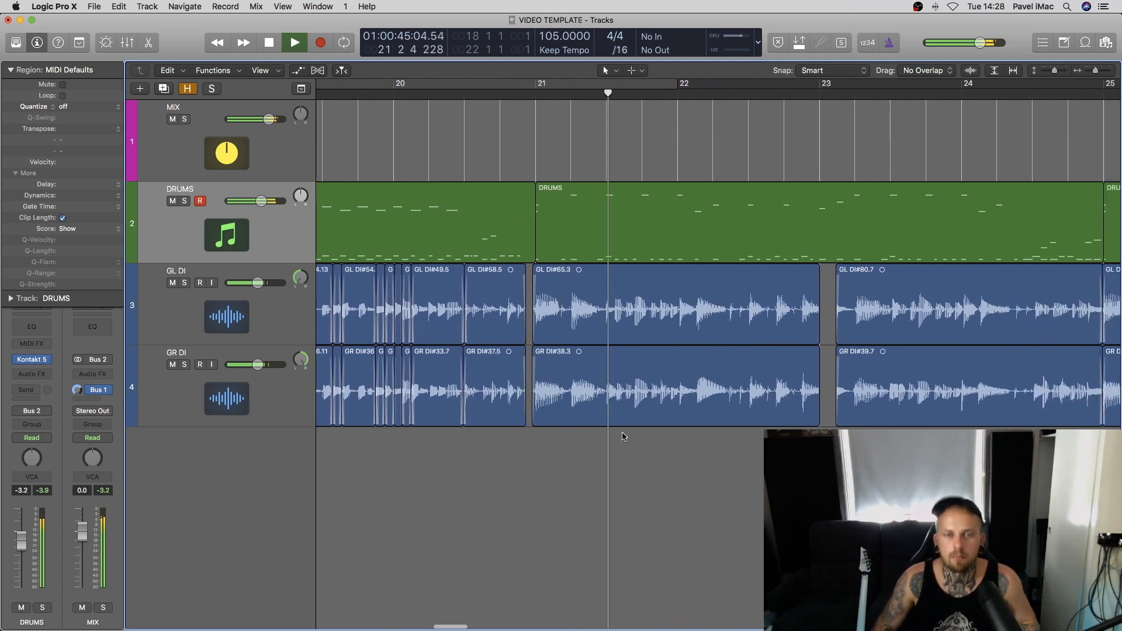
scroll(625, 433, right, 5)
key(space)
key(super+Left)
key(super+Left)
key(super+Left)
key(super+Left)
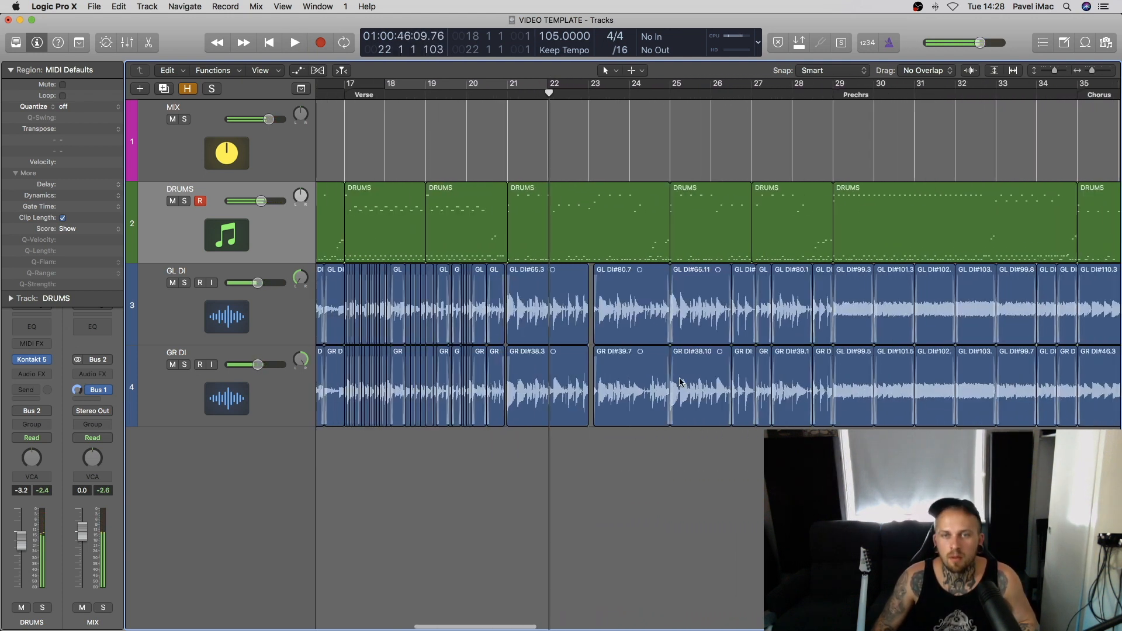
scroll(782, 225, right, 12)
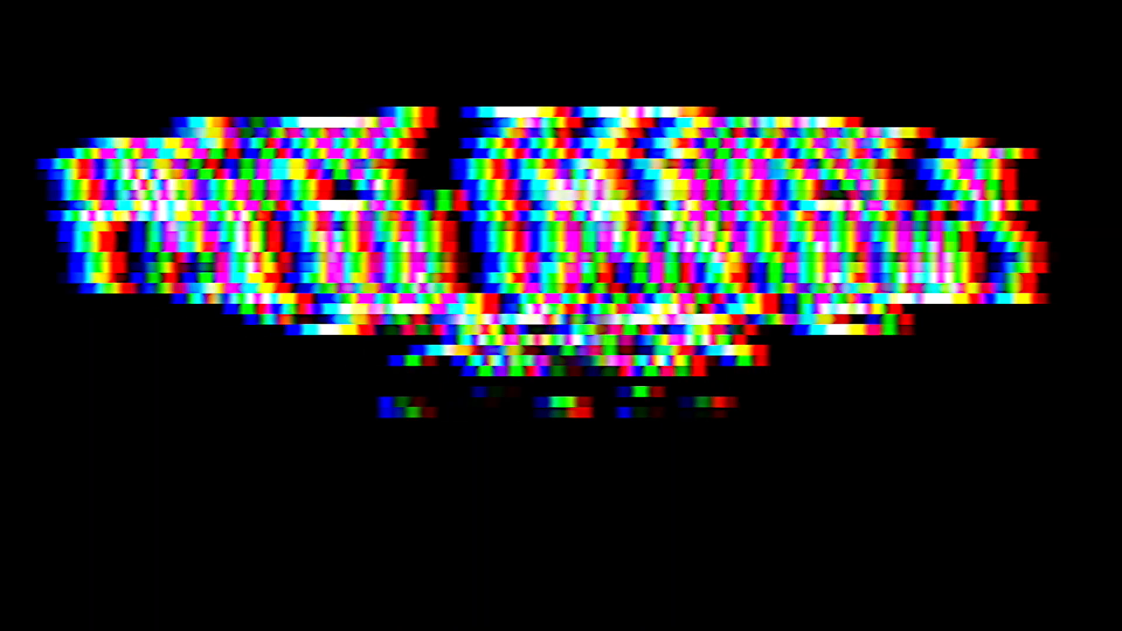